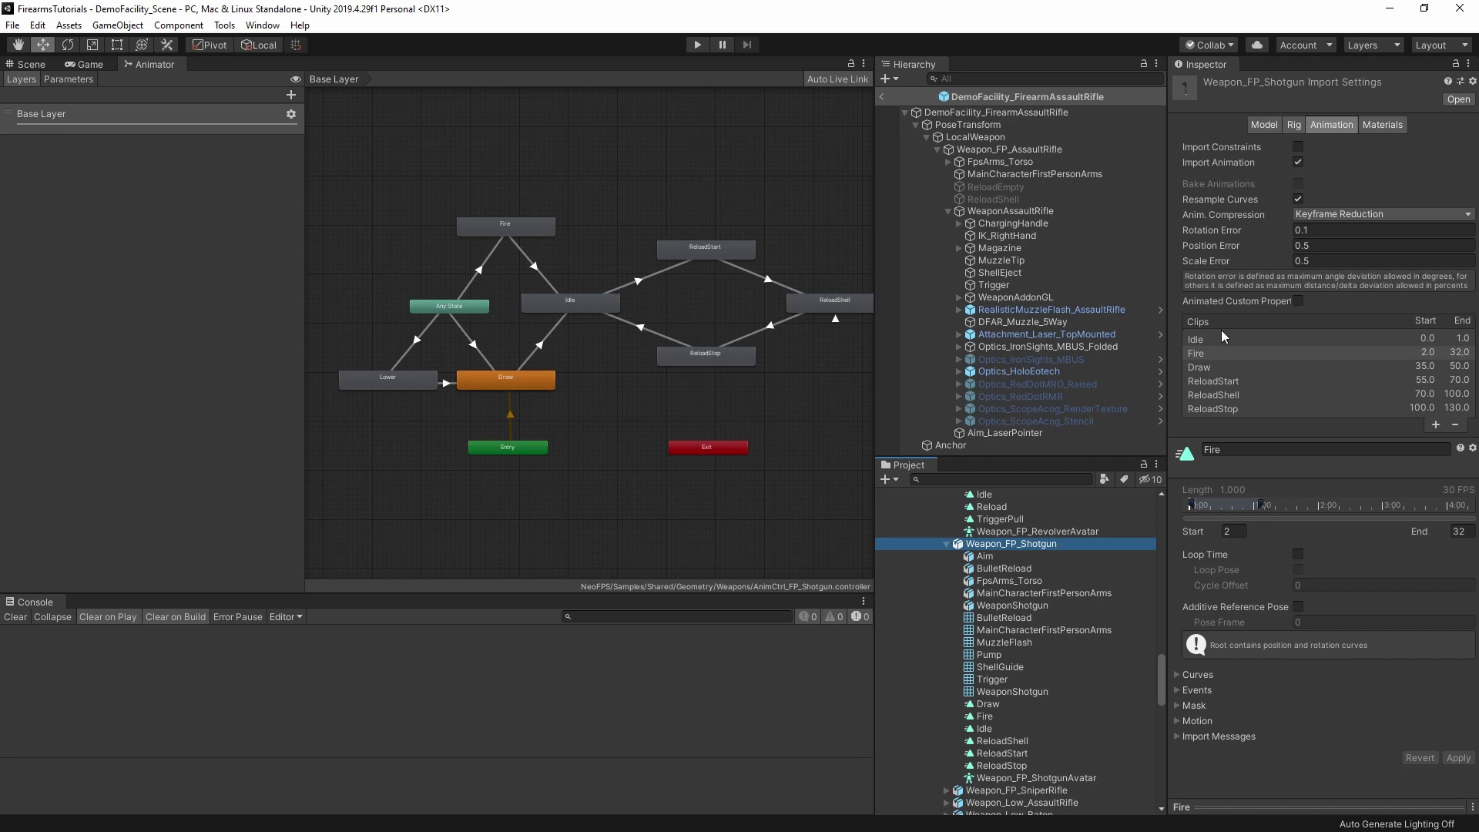
# - Select the Fire clip and check its event at about 0:67 calling FirearmEjectShell
pyautogui.click(1204, 354)
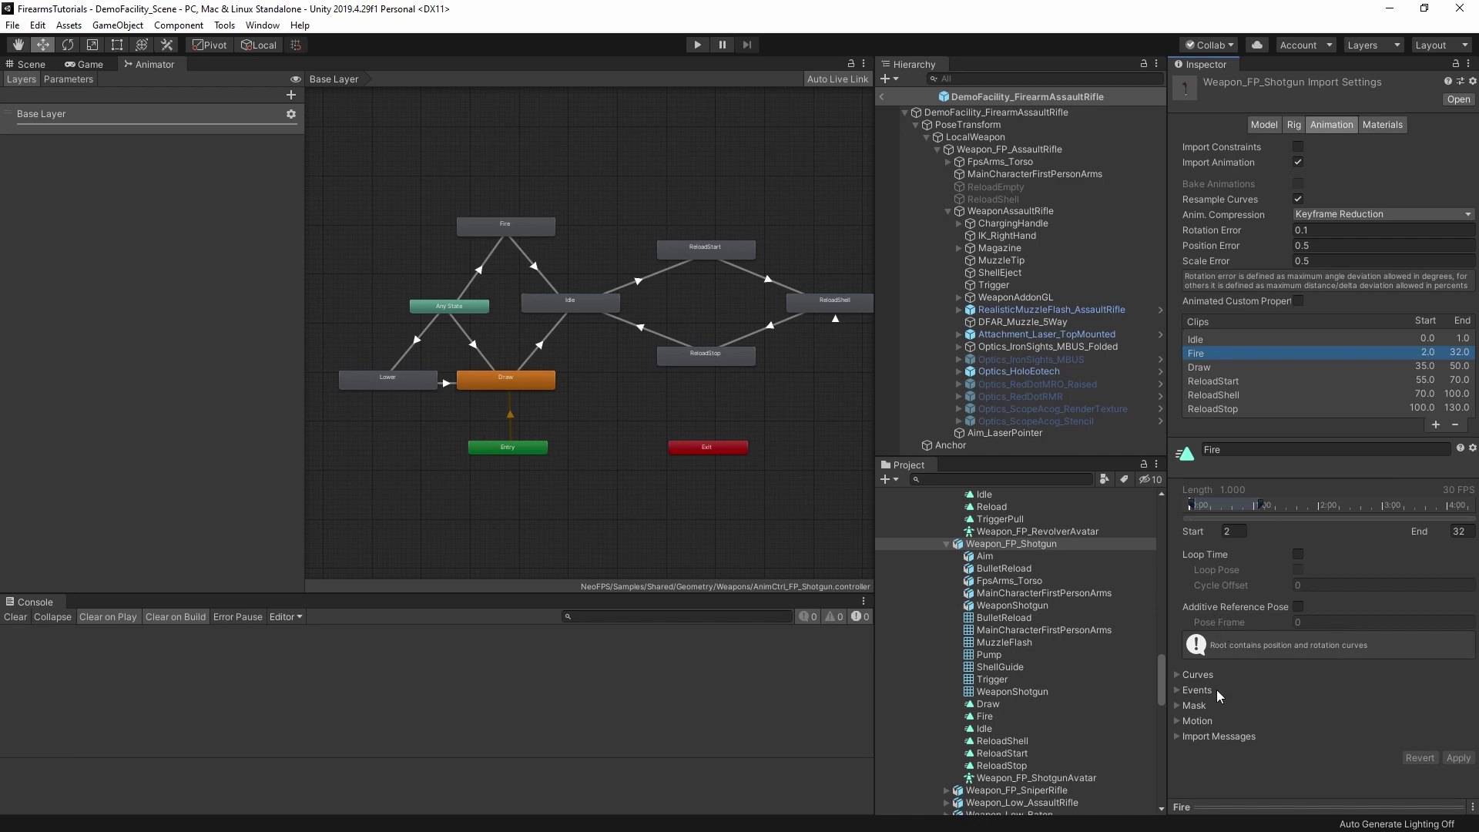
pyautogui.click(1178, 690)
pyautogui.scroll(-3, 1382, 653)
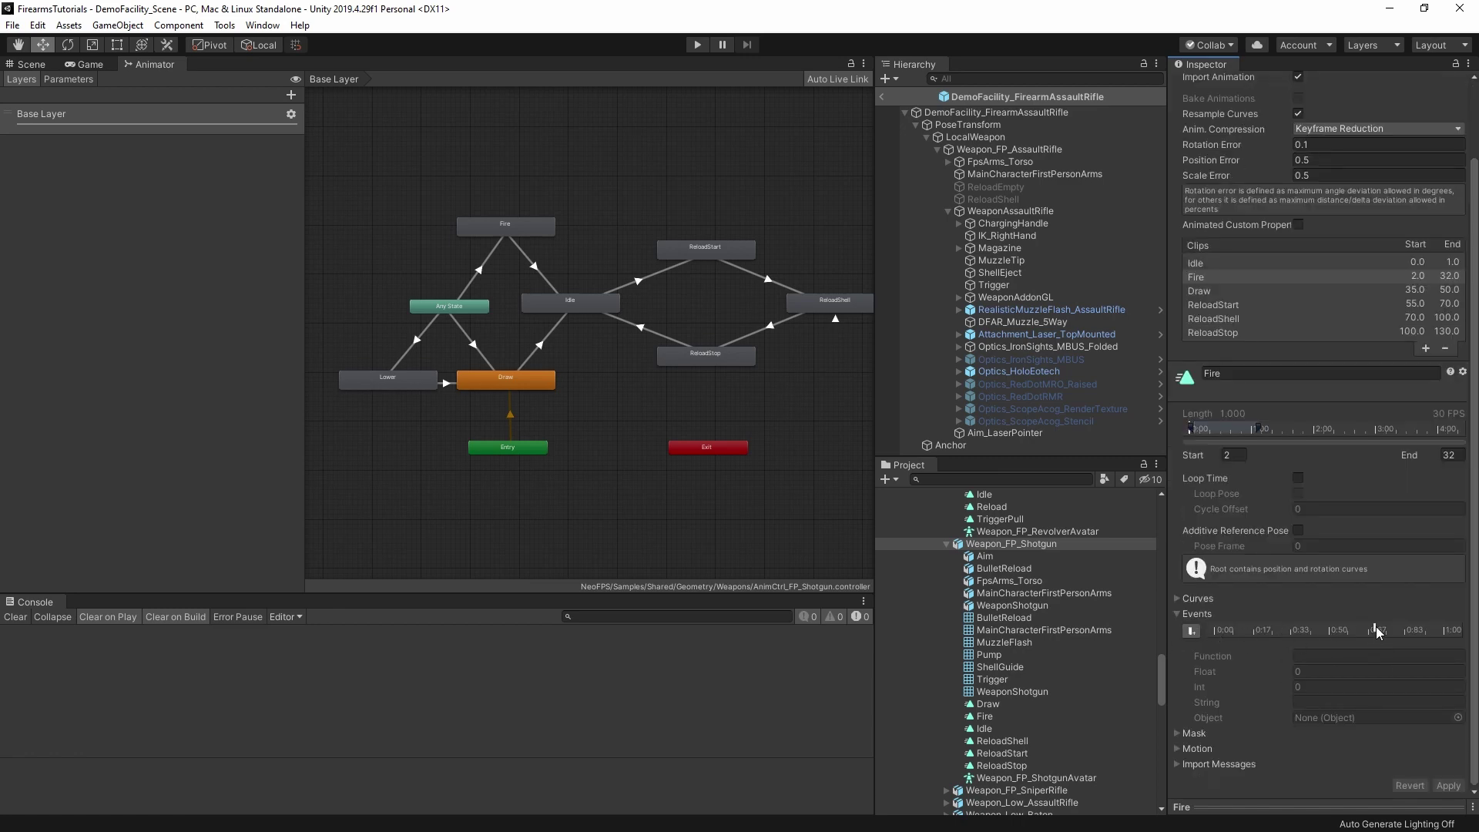
pyautogui.click(1375, 628)
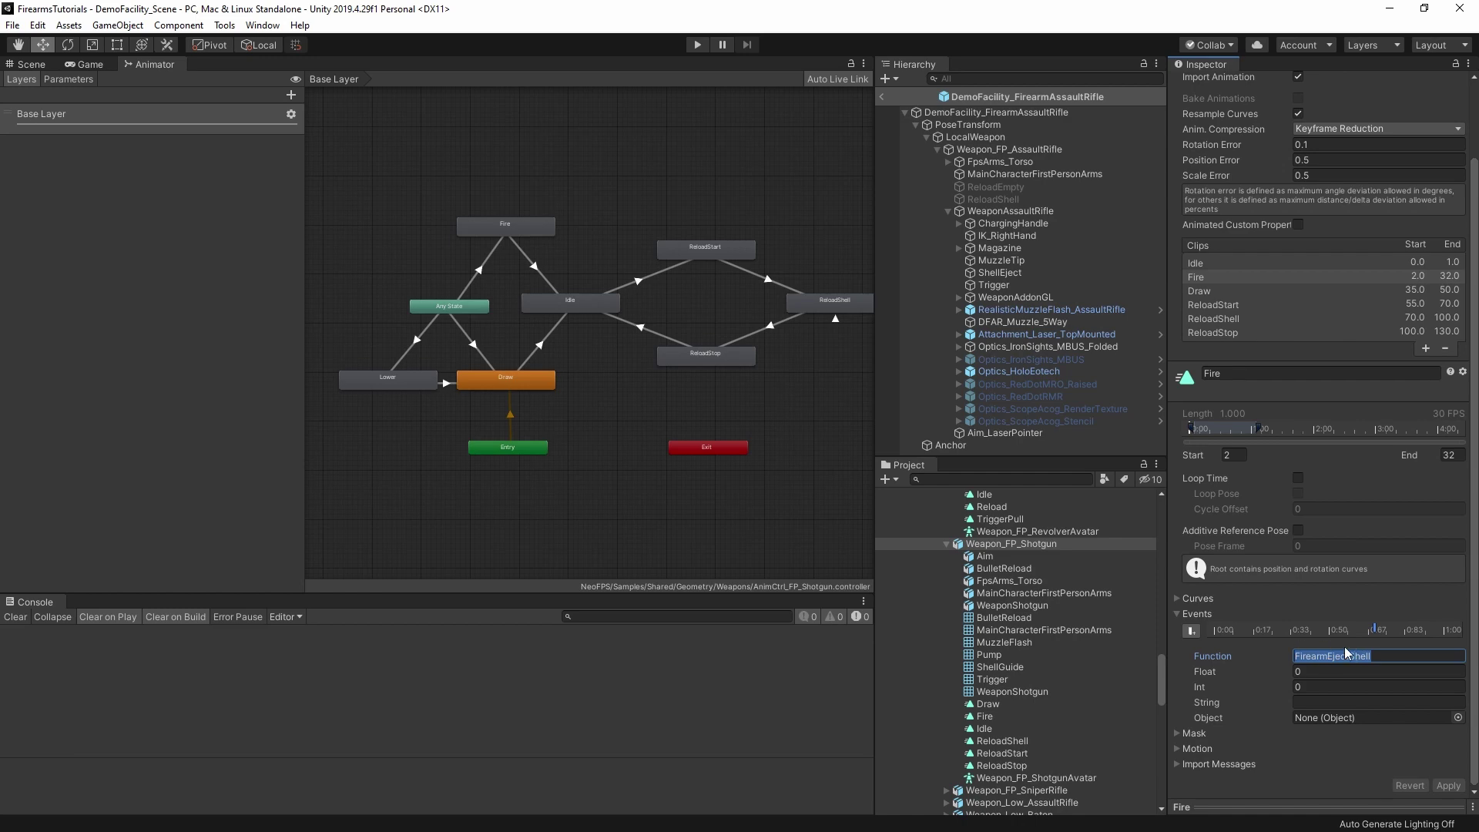
# - Open Weapon_FP_Shotgun's Firearm Anim Events Handler script from the DemoFacility_FirearmShotgun prefab in Visual Studio
pyautogui.scroll(-10, 1017, 681)
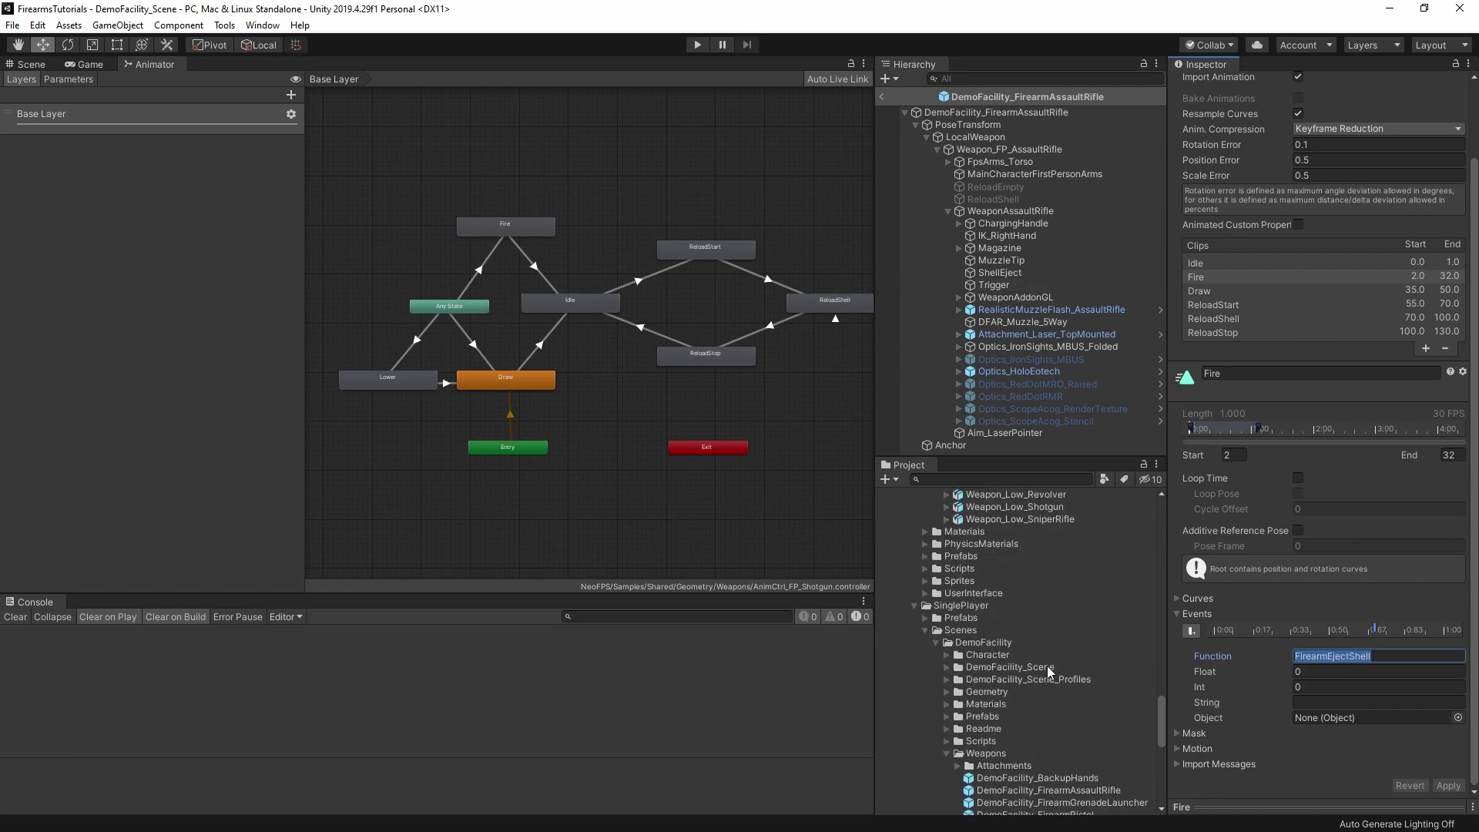
pyautogui.doubleClick(1074, 561)
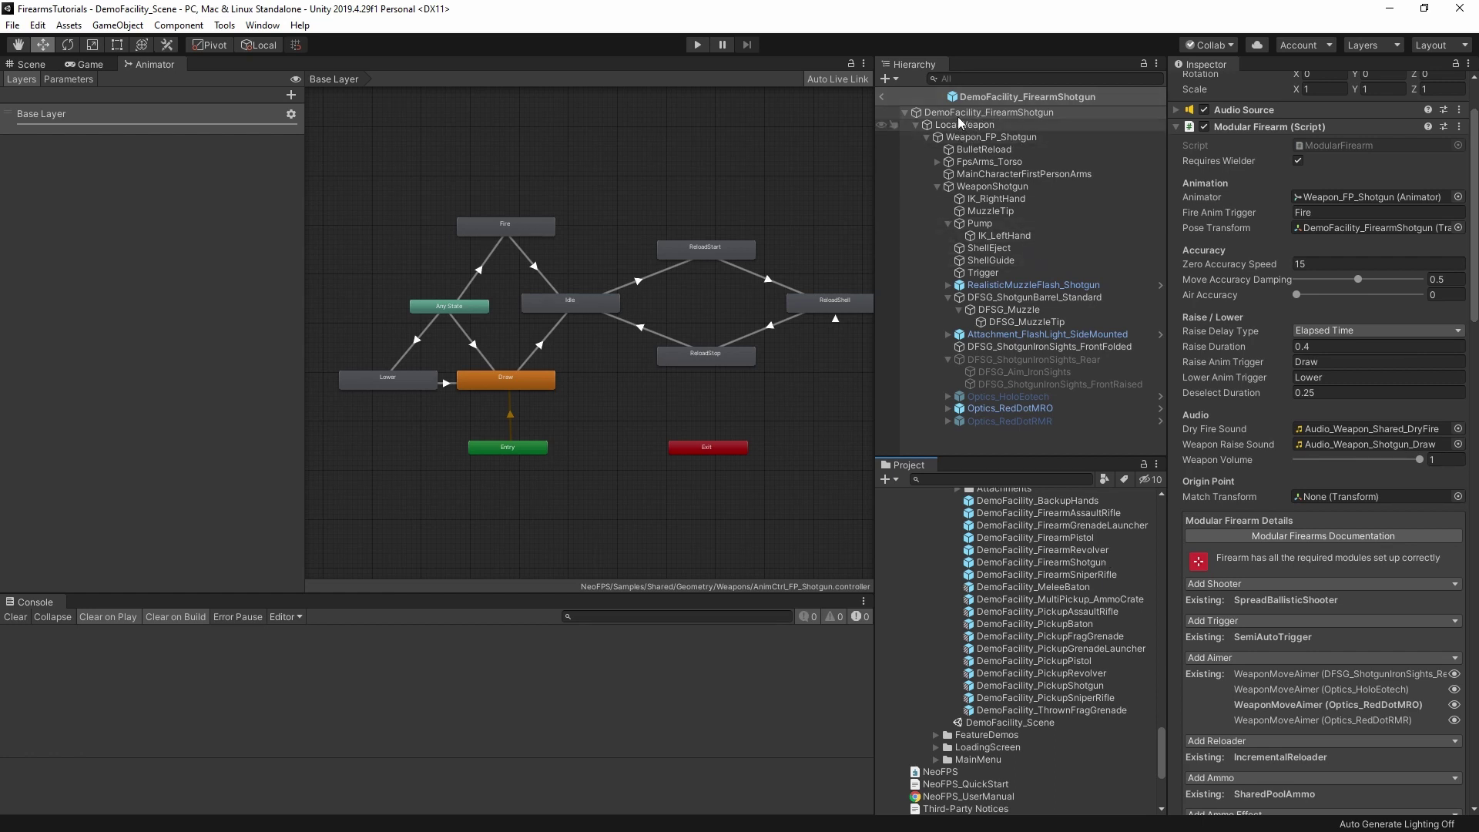
pyautogui.click(979, 138)
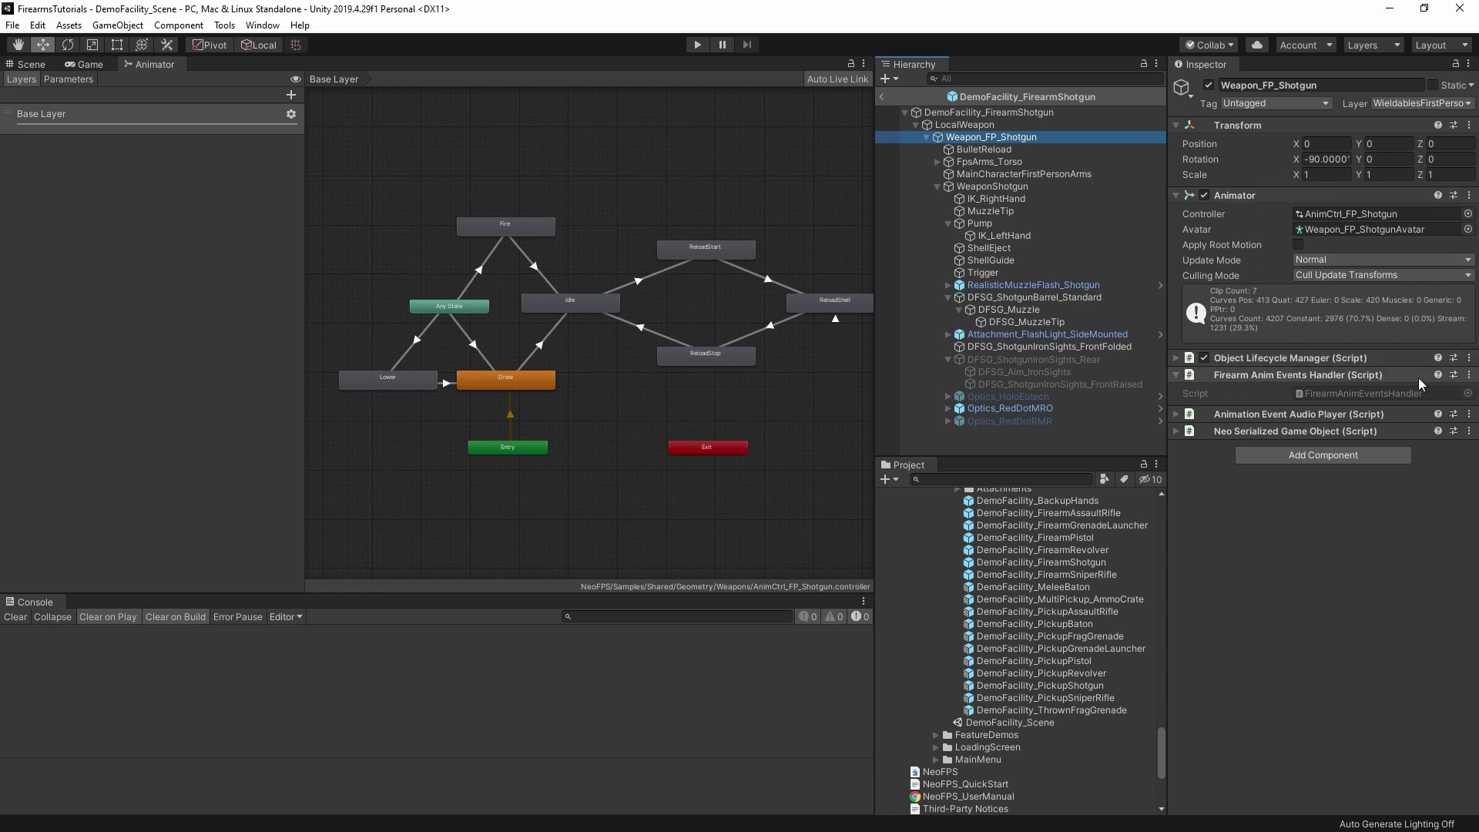
pyautogui.click(1470, 375)
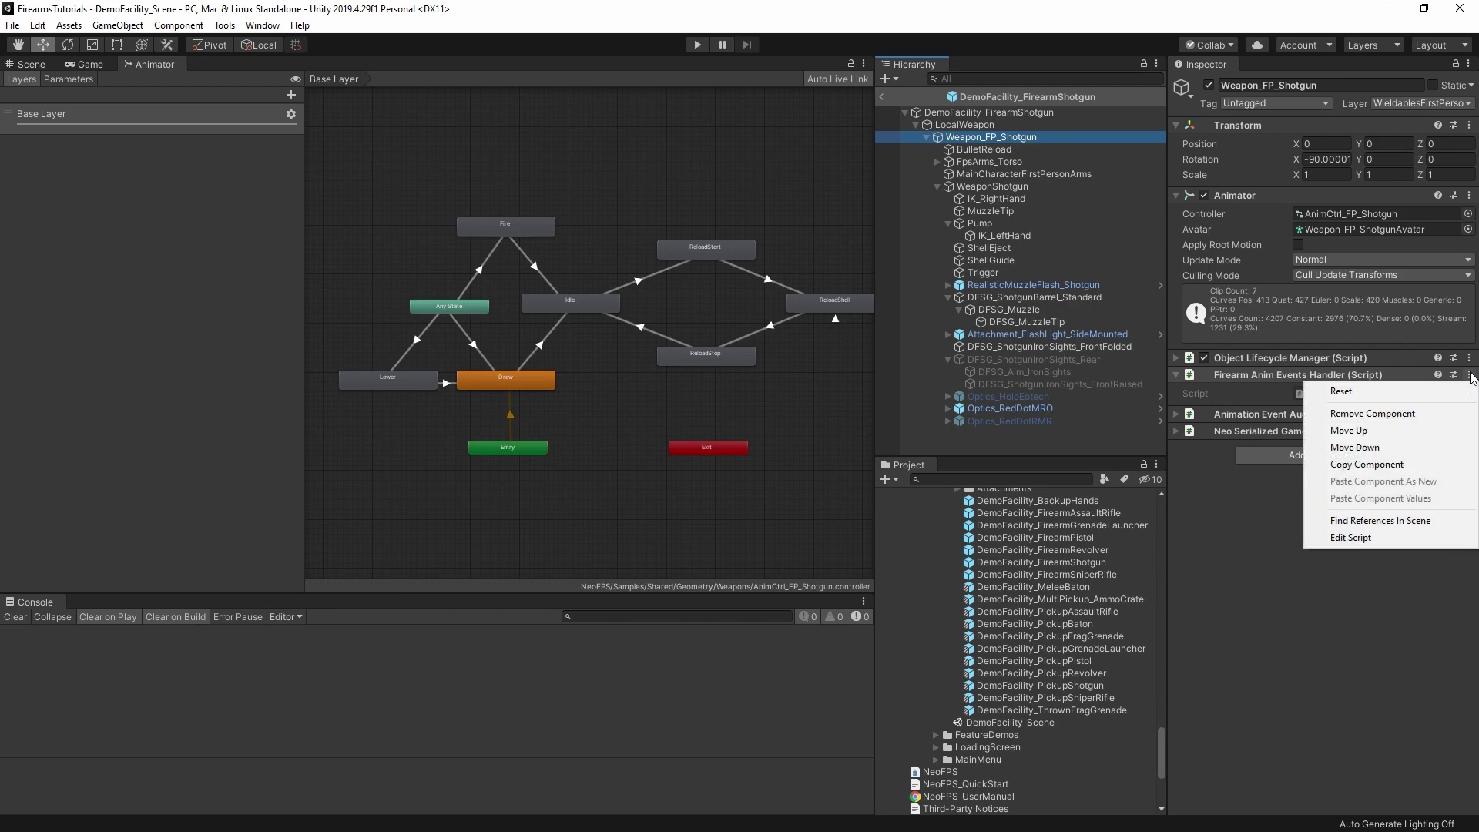
pyautogui.click(1360, 538)
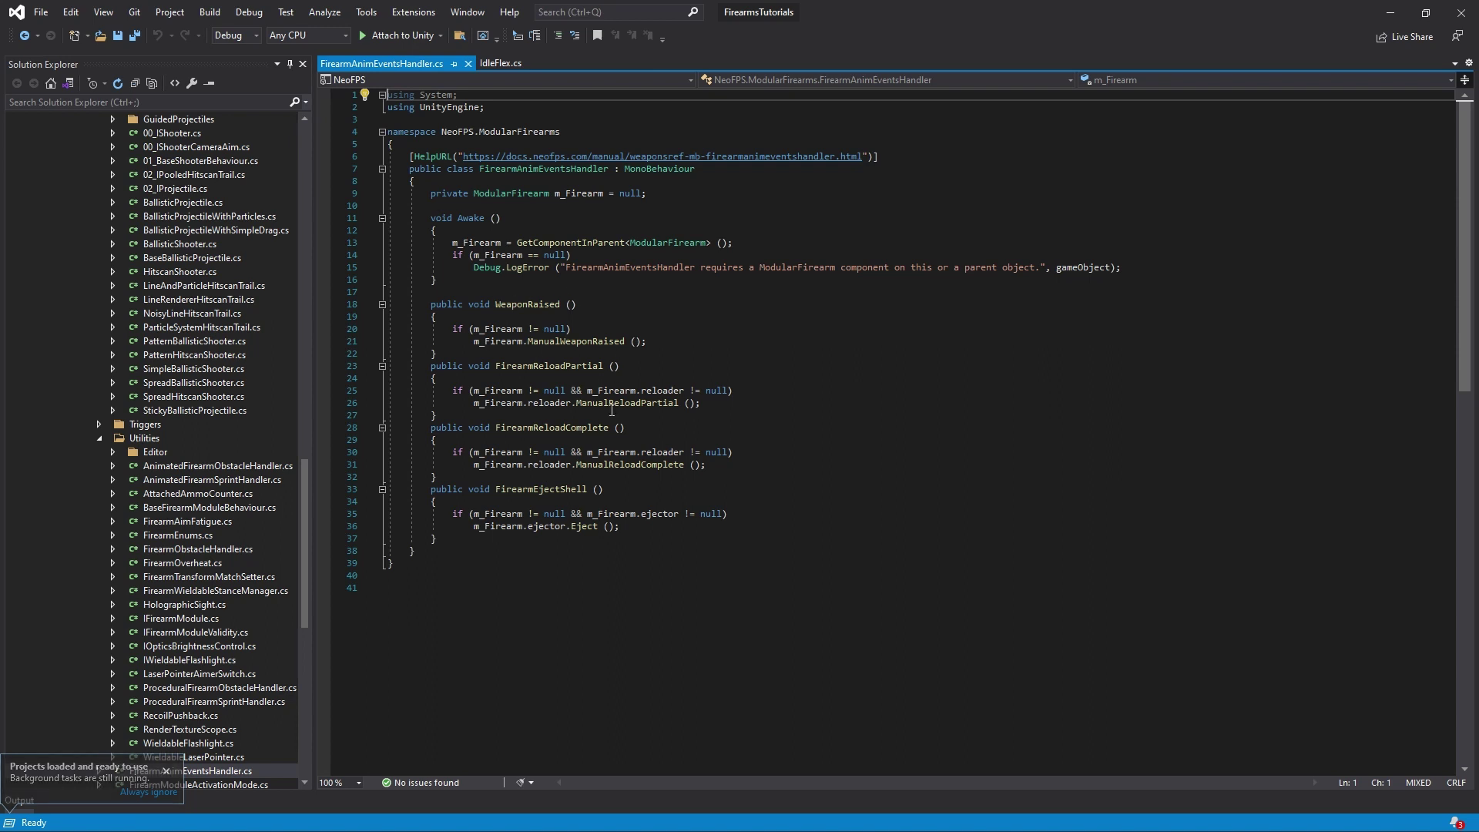
# - Select the FirearmEjectShell method name on line 33, then return to Unity
pyautogui.click(528, 481)
pyautogui.doubleClick(534, 489)
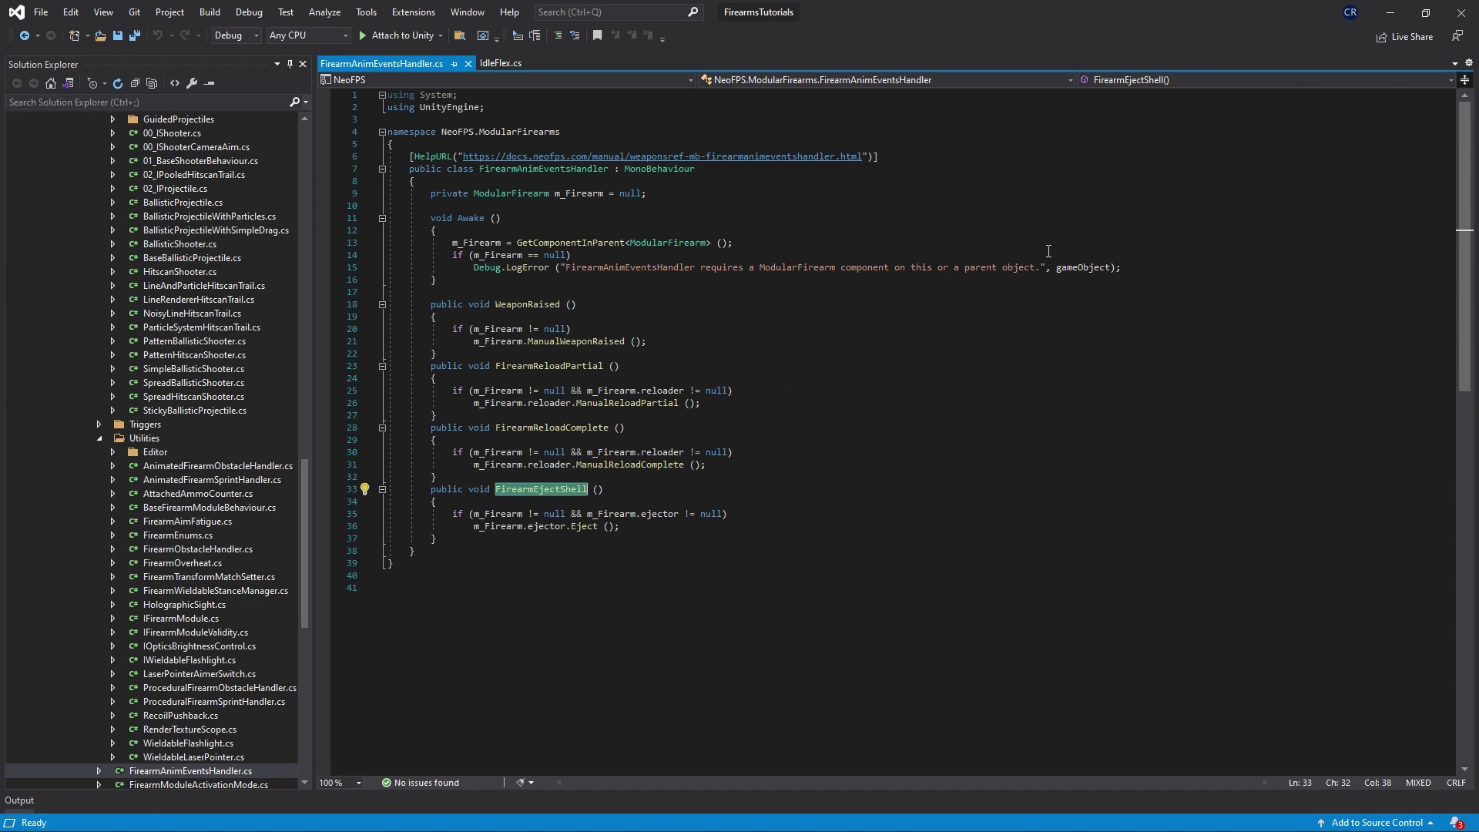
pyautogui.hotkey('alt', 'Tab')
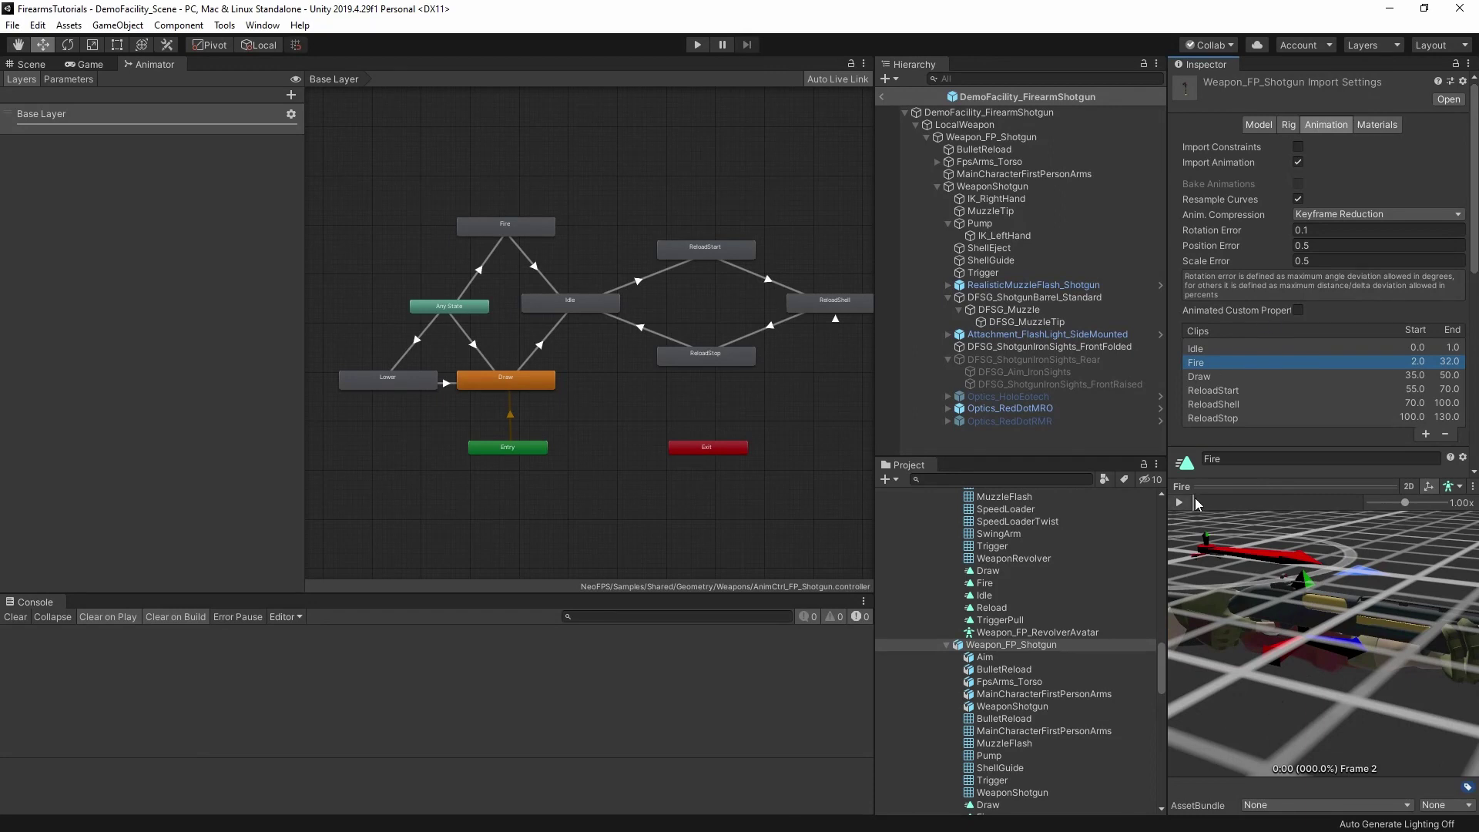
# - Scrub the Fire preview to frames 21–22 for the shell eject, then select DemoFacility_FirearmShotgun
pyautogui.moveTo(1195, 501); pyautogui.dragTo(1279, 501)
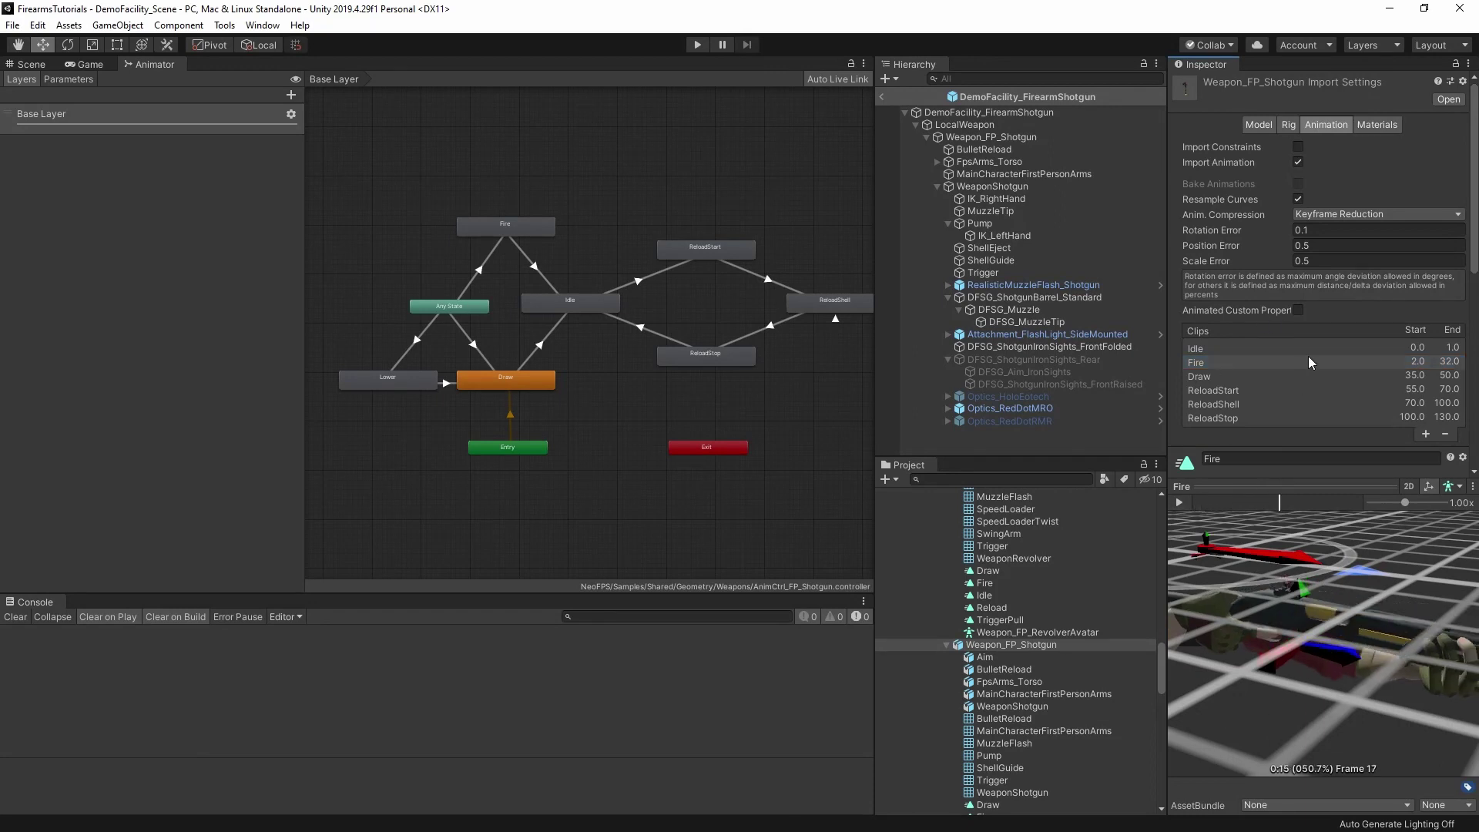
pyautogui.scroll(-5, 1308, 356)
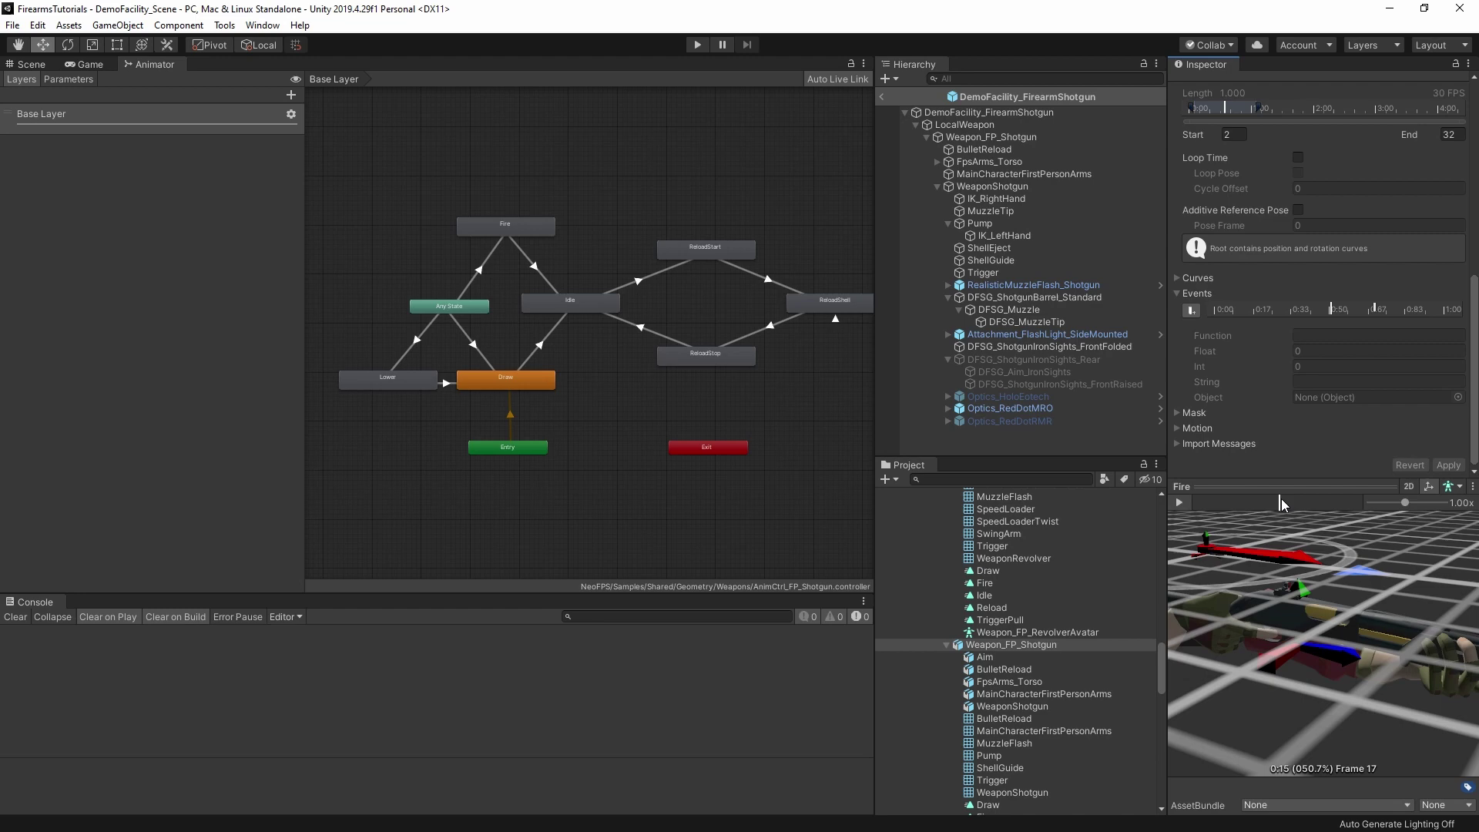
pyautogui.moveTo(1279, 502)
pyautogui.mouseDown()
pyautogui.moveTo(1291, 502)
pyautogui.moveTo(1254, 501)
pyautogui.moveTo(1299, 502)
pyautogui.moveTo(1273, 503)
pyautogui.mouseUp()
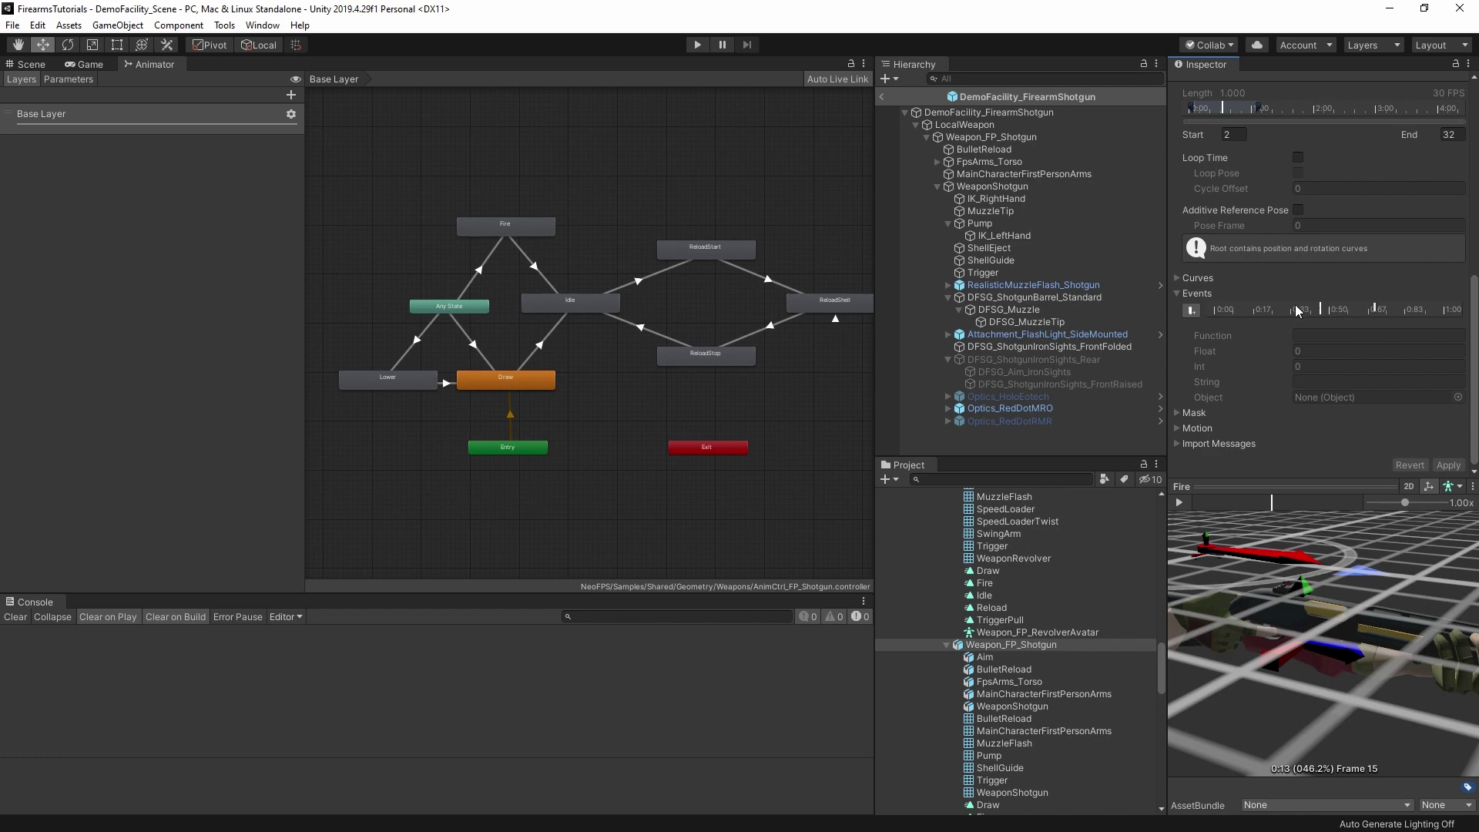
pyautogui.moveTo(1269, 505); pyautogui.dragTo(1308, 516)
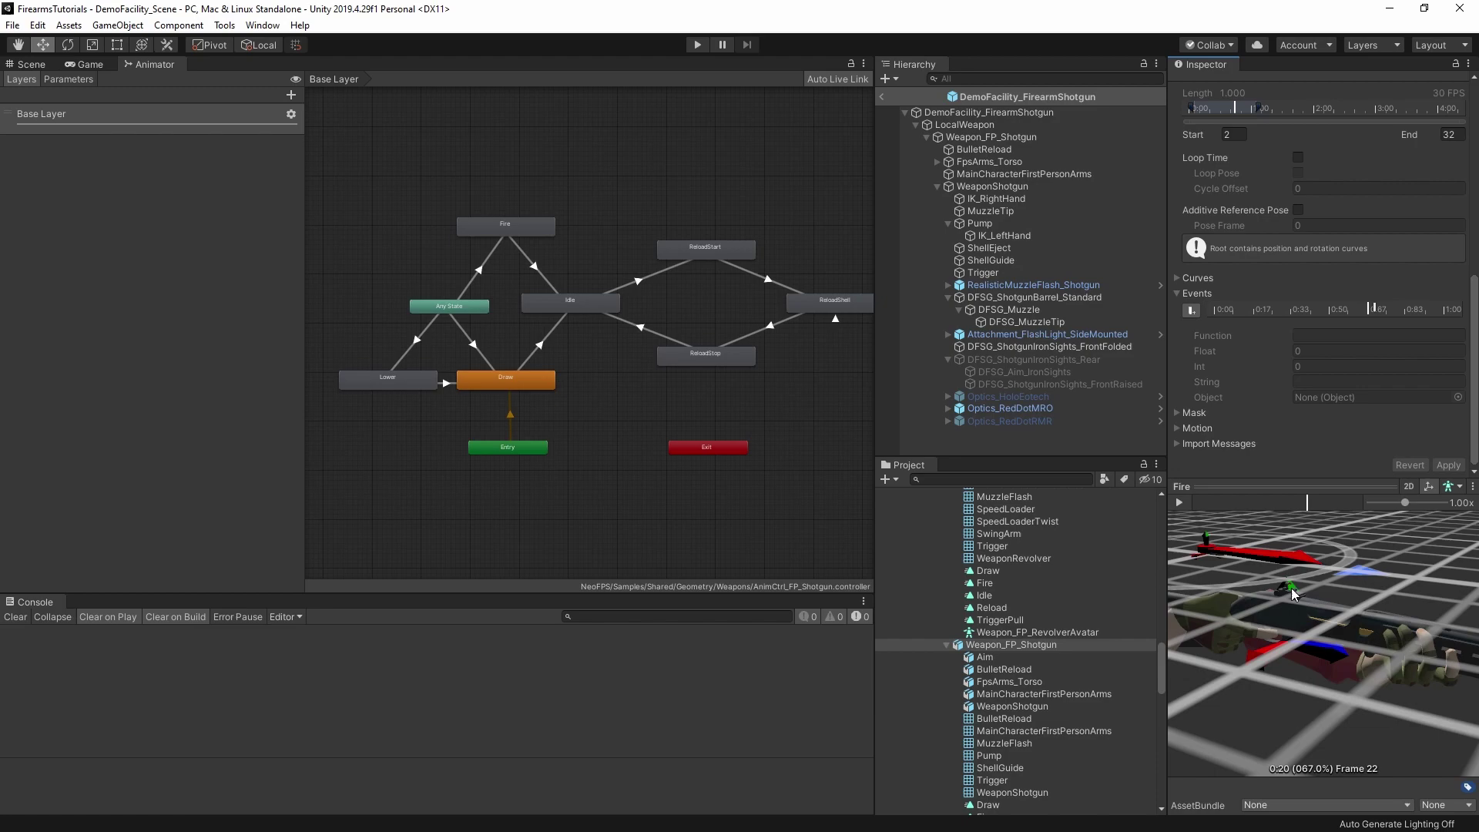
pyautogui.click(1009, 112)
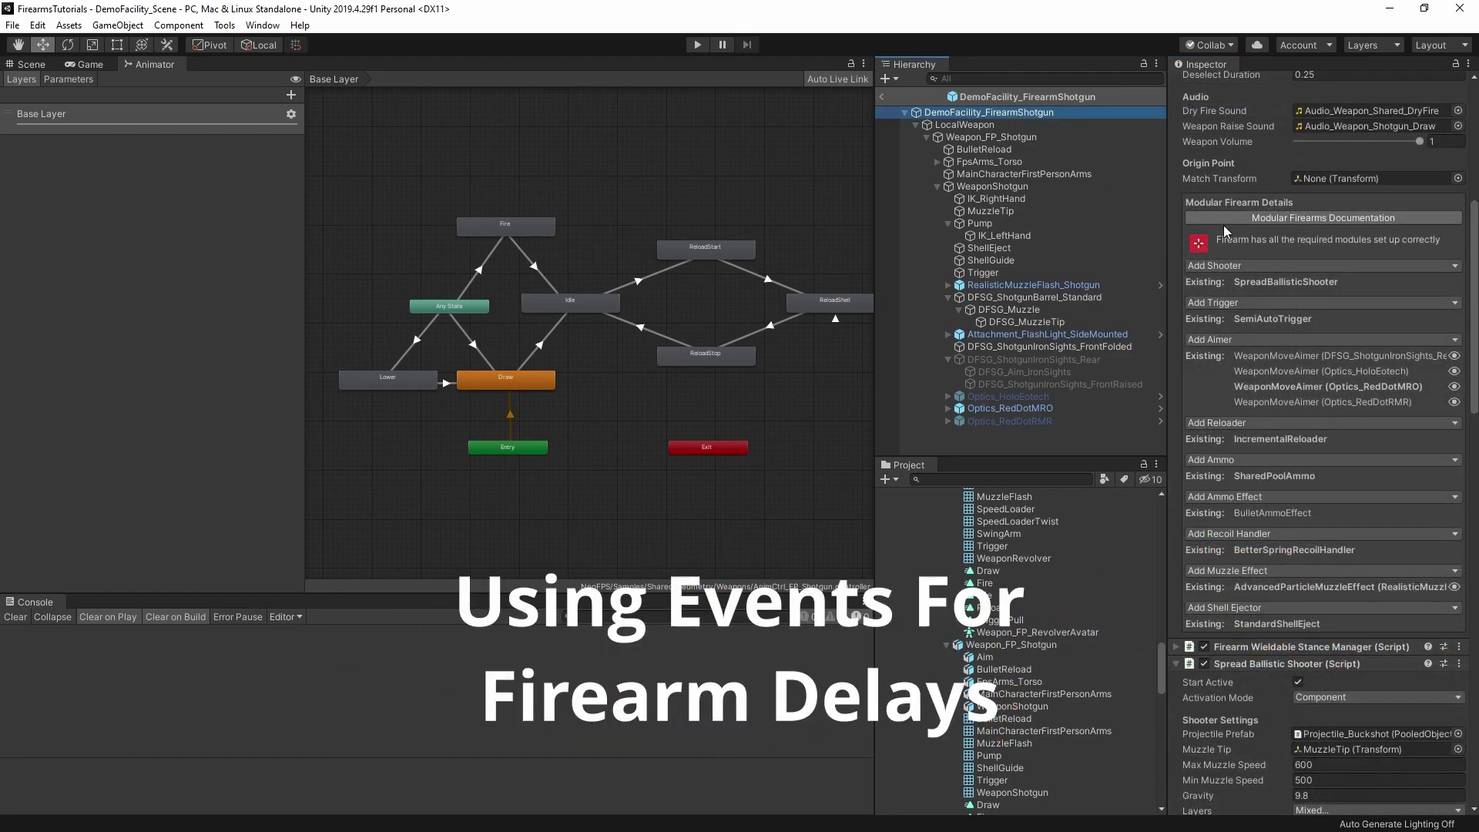
# - Collapse Incremental Reloader, expand Standard Shell Eject, and leave Delay Type on External Trigger
pyautogui.scroll(-10, 1248, 285)
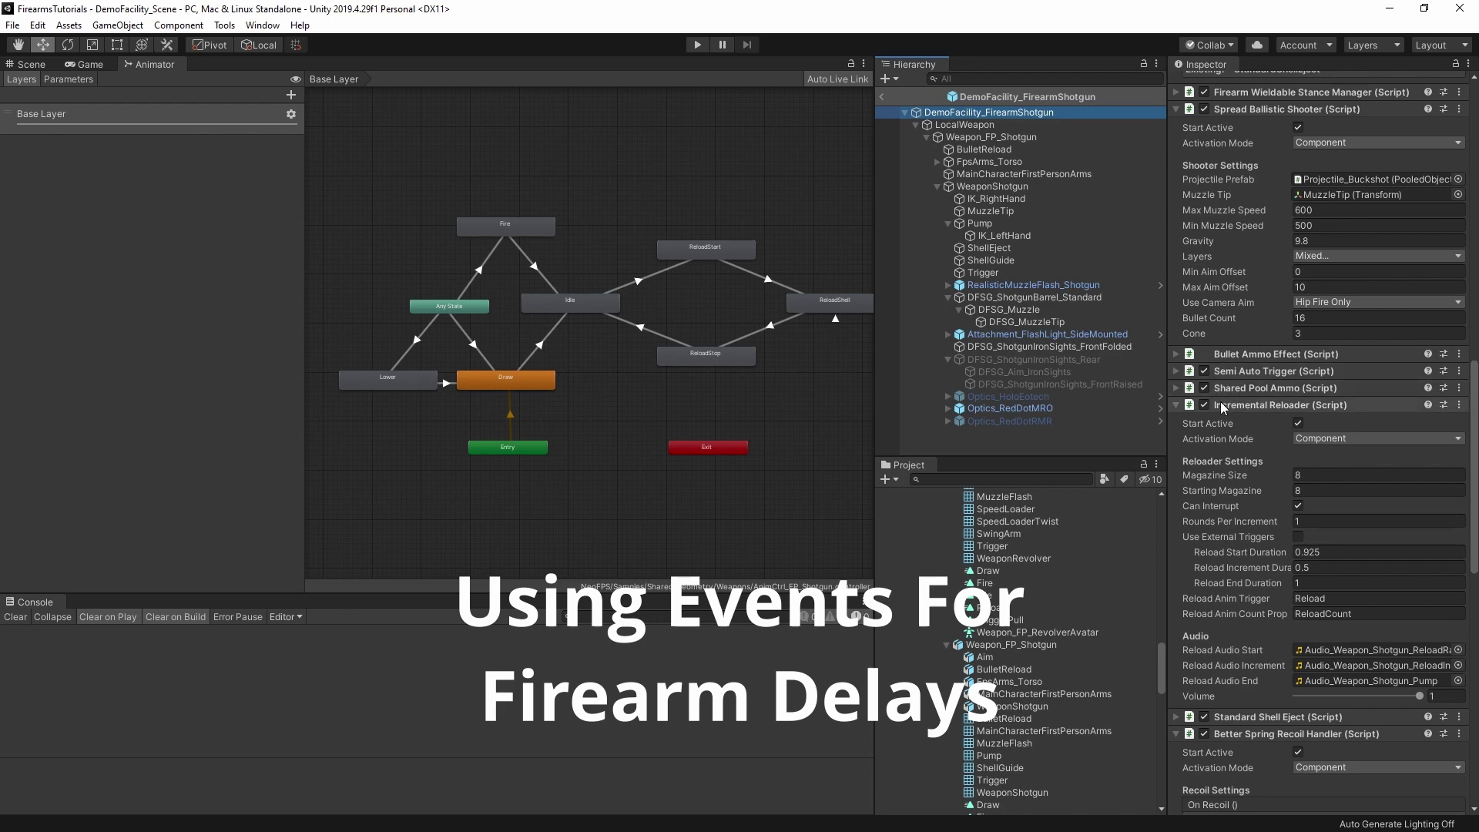
pyautogui.click(1178, 405)
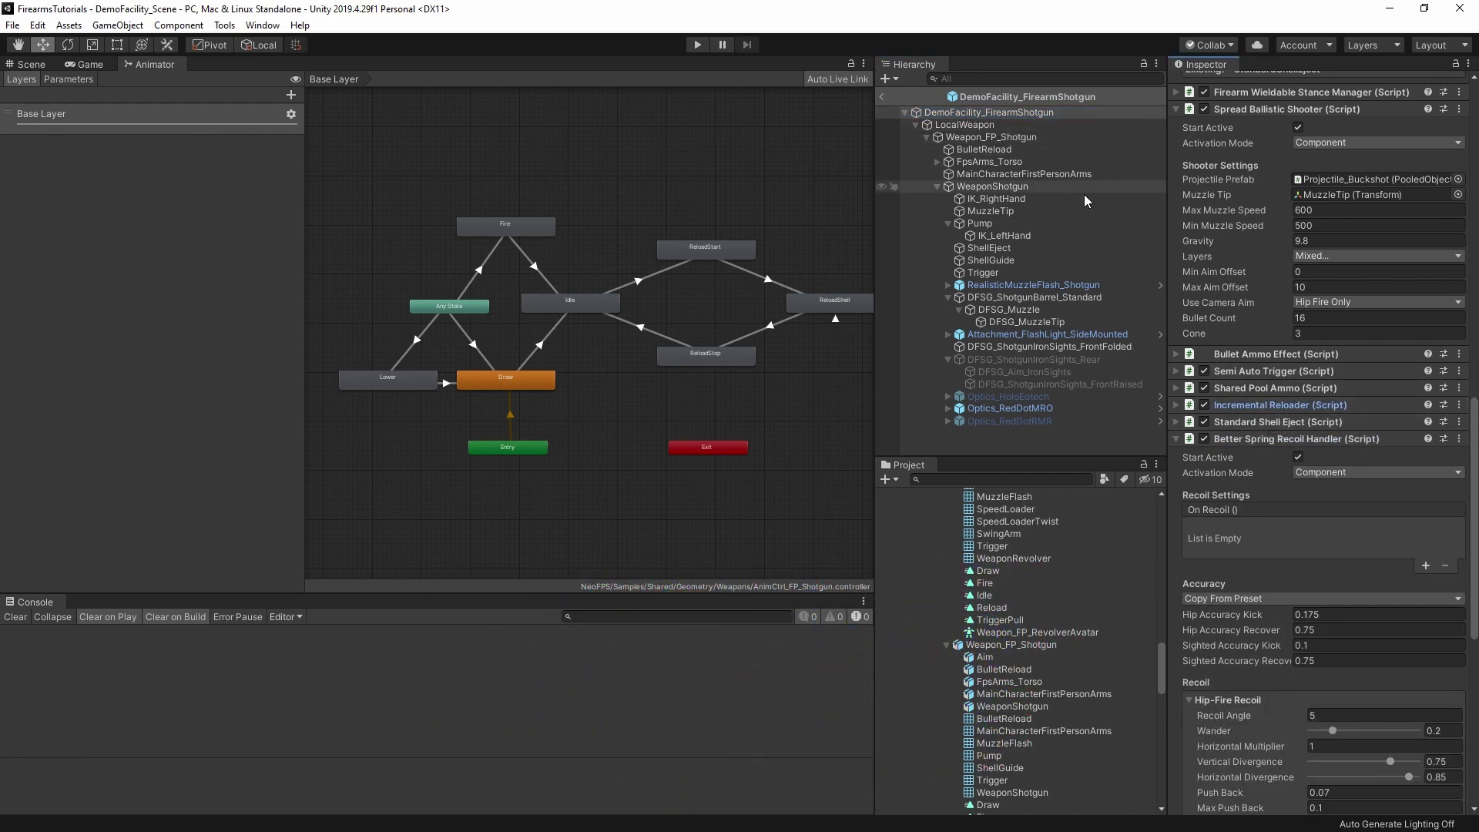
pyautogui.click(1289, 419)
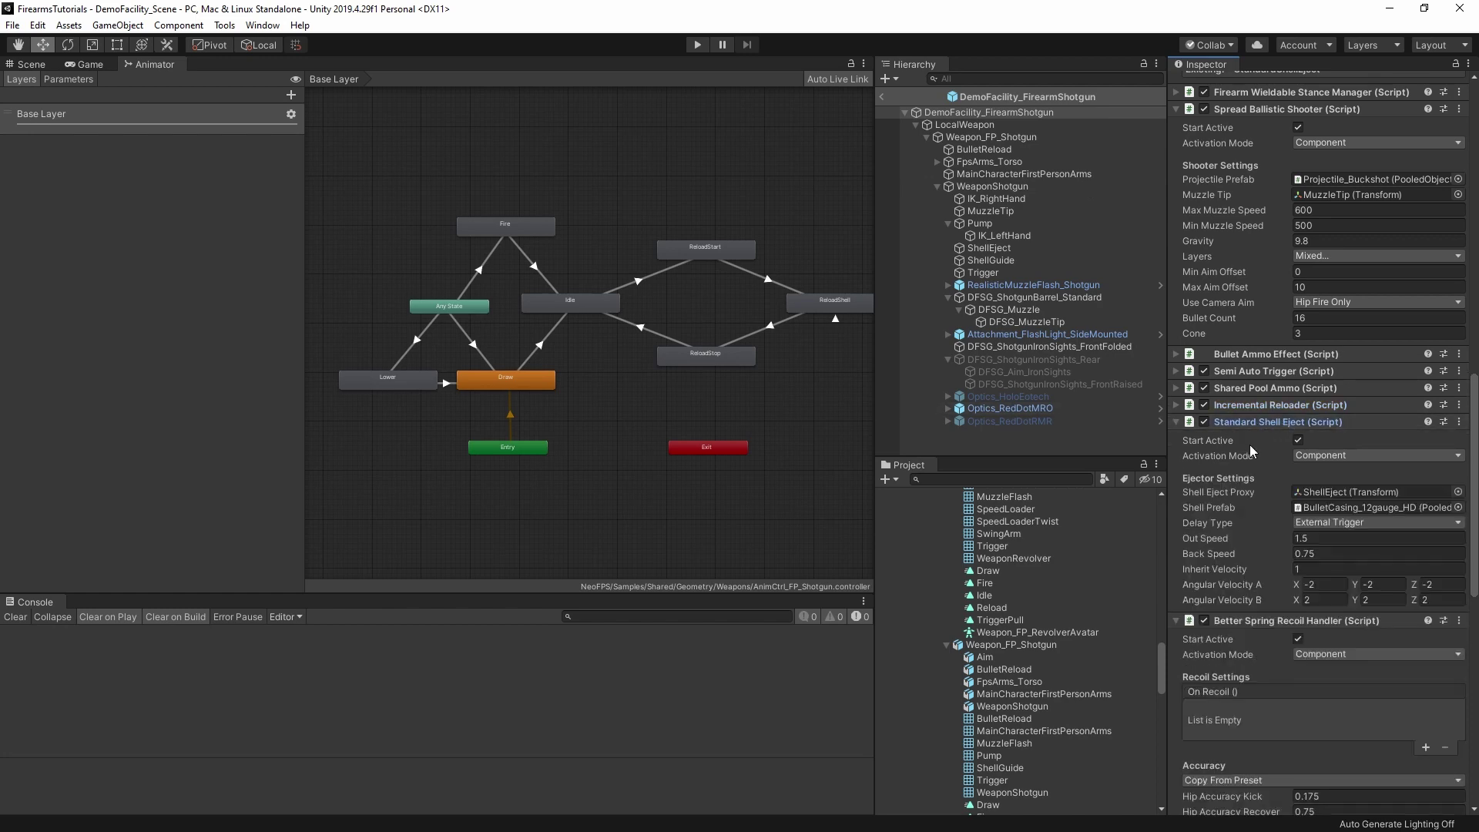
pyautogui.scroll(-3, 1259, 450)
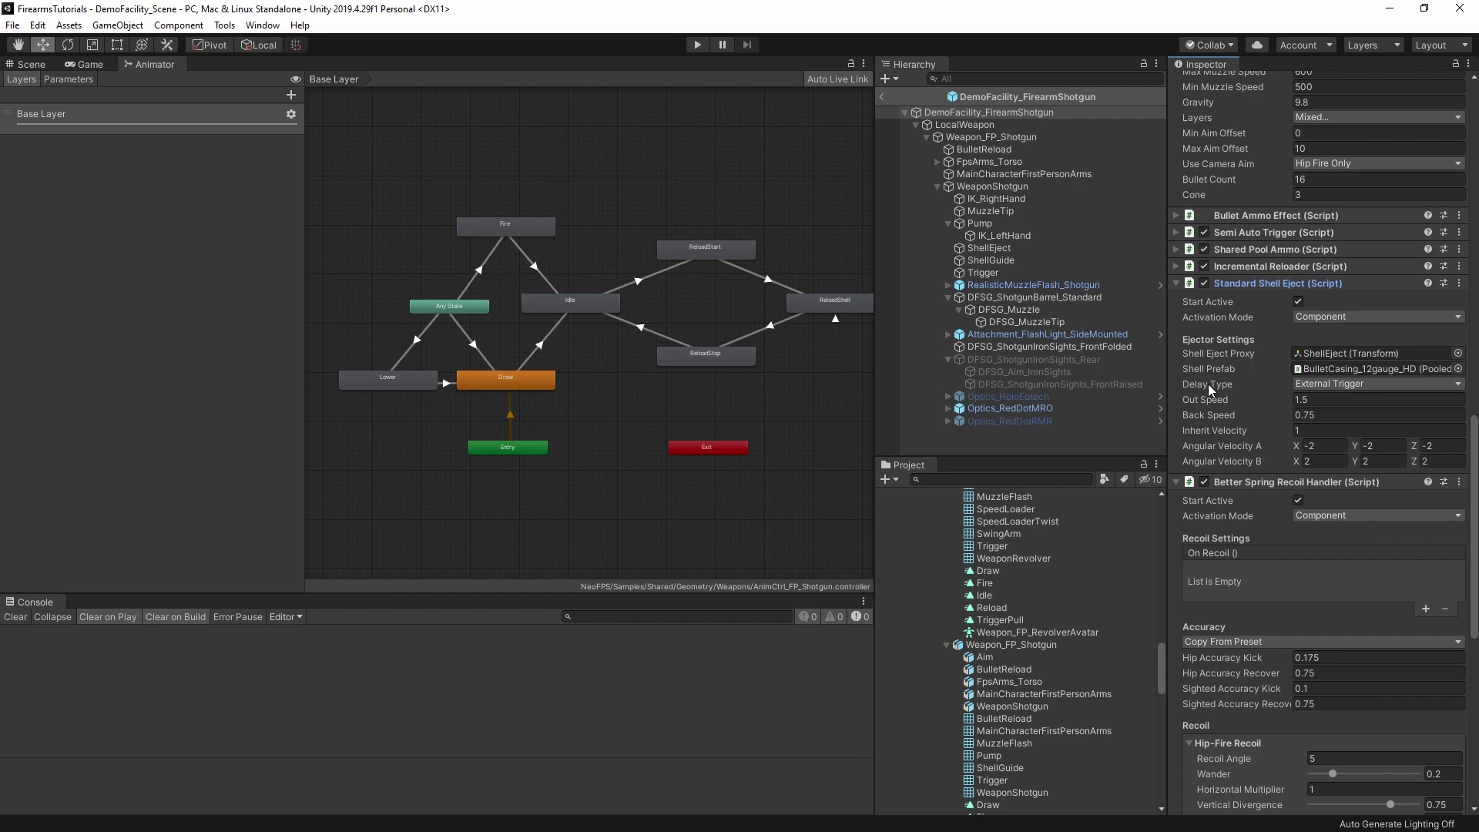
pyautogui.click(1322, 384)
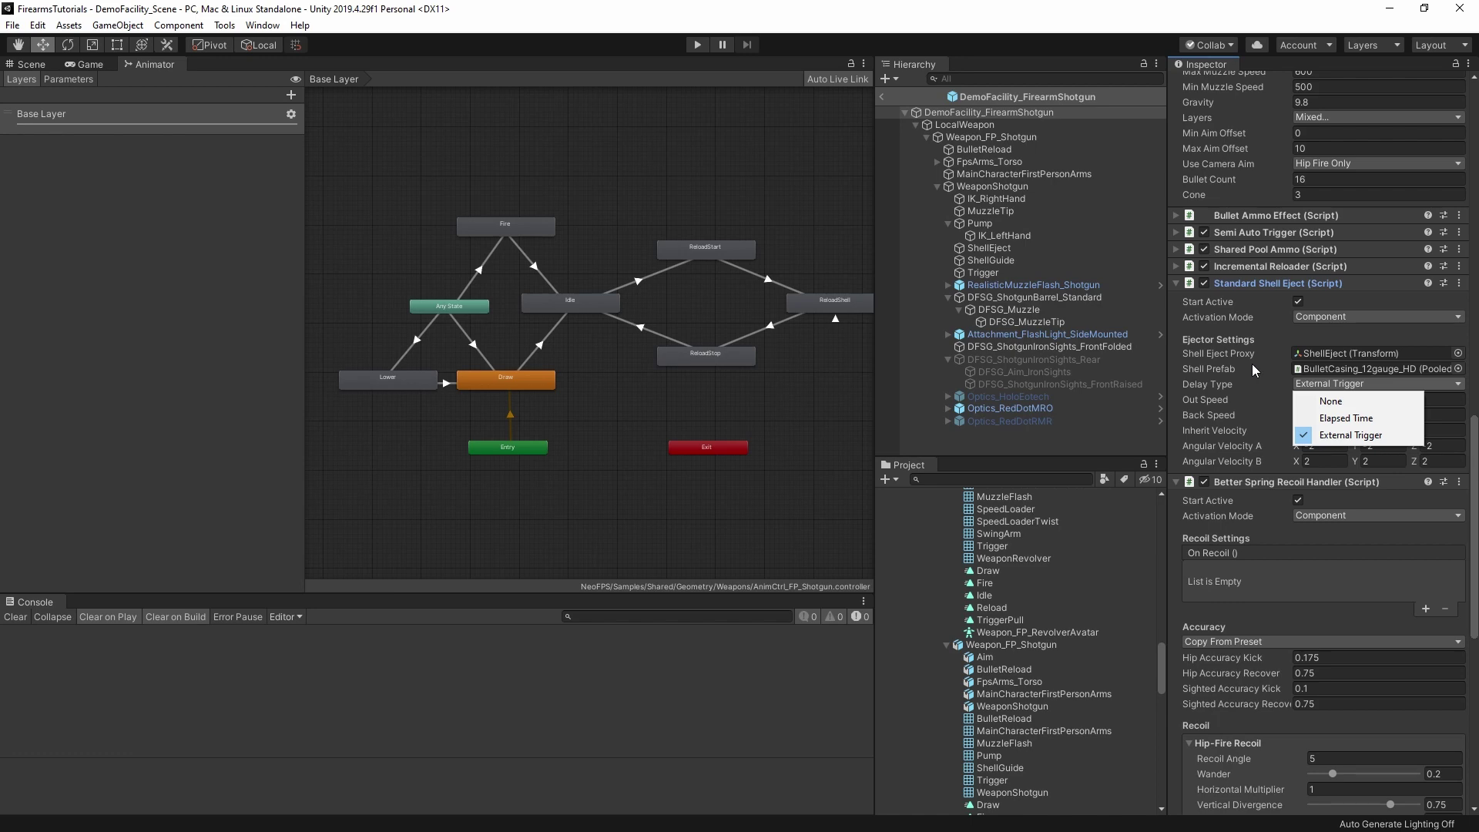
pyautogui.click(1241, 168)
pyautogui.scroll(3, 1233, 173)
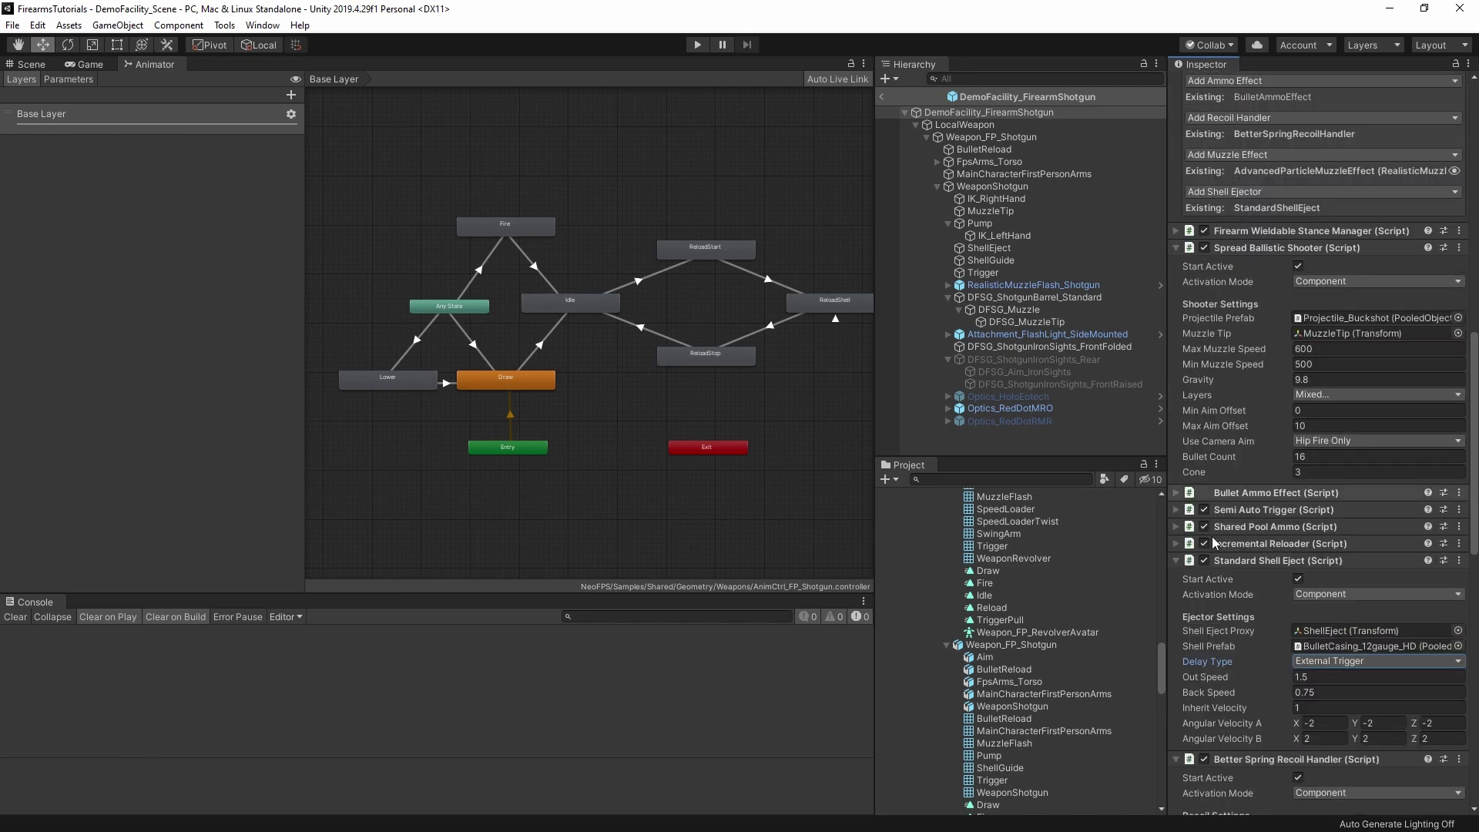
# - Expand Incremental Reloader and enable Use External Triggers, dropping the fixed reload durations
pyautogui.click(1174, 561)
pyautogui.click(1187, 545)
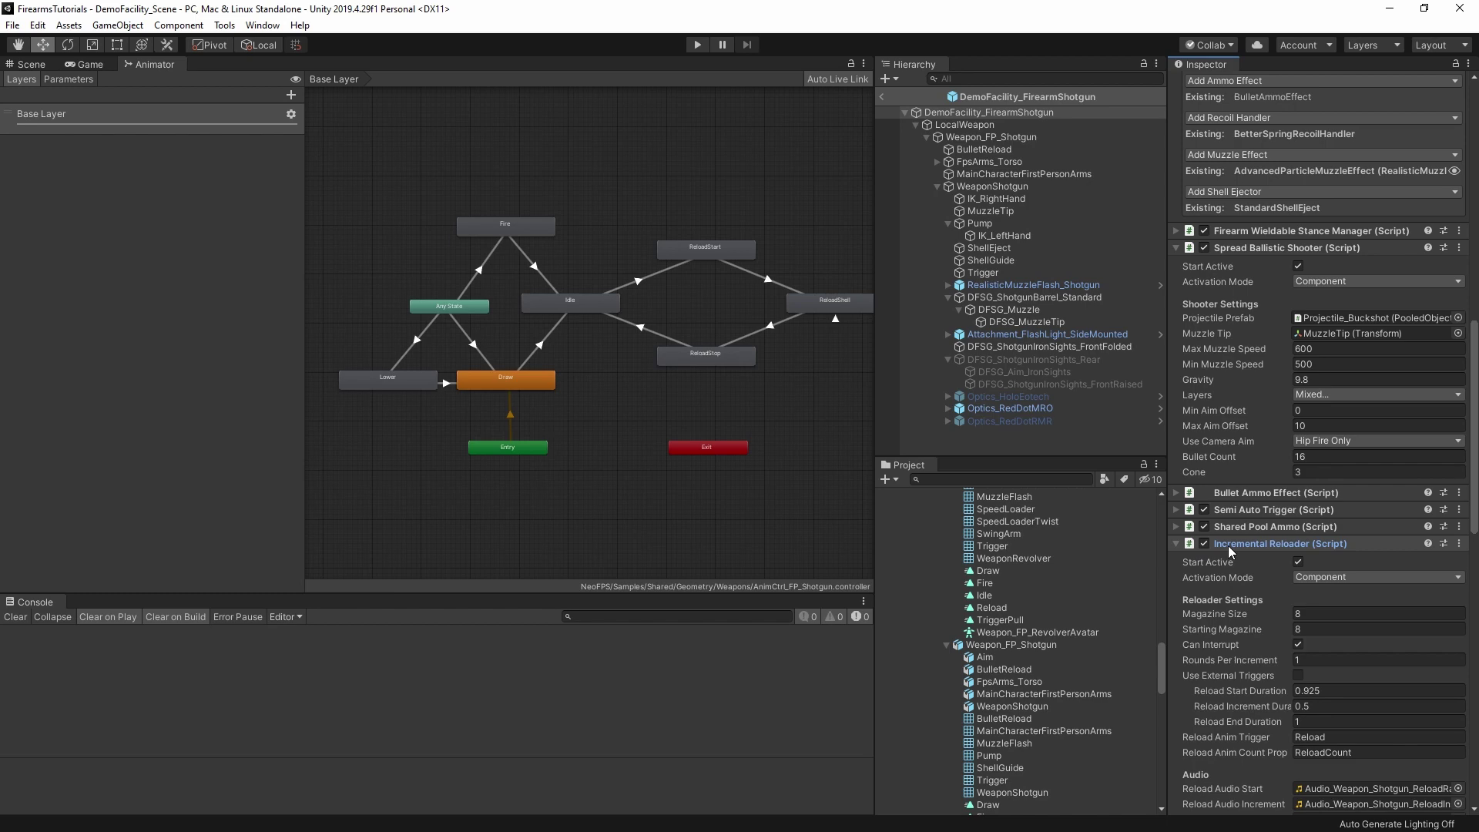
pyautogui.scroll(-5, 1230, 550)
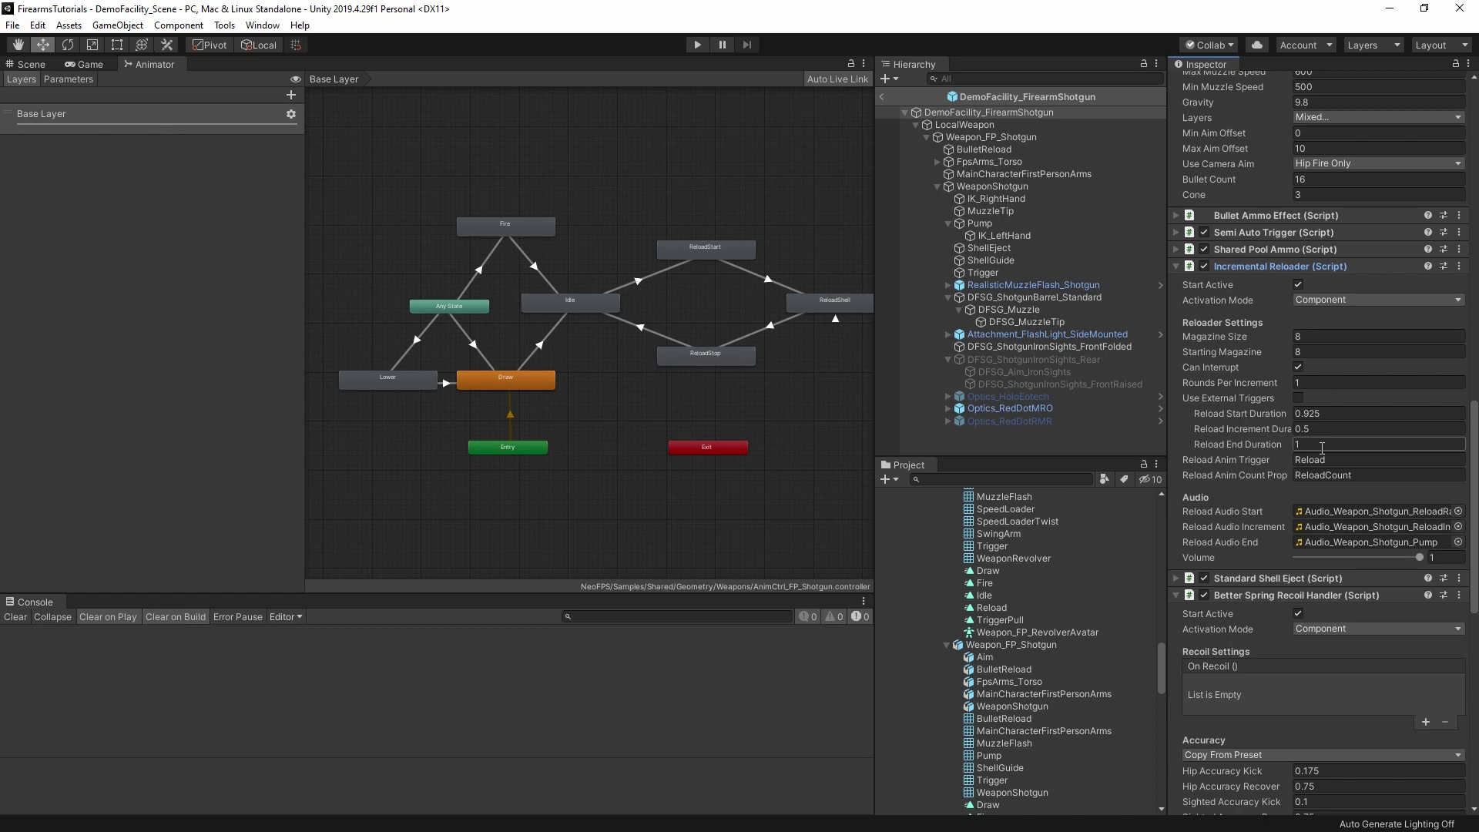
pyautogui.press('Return')
pyautogui.click(1300, 398)
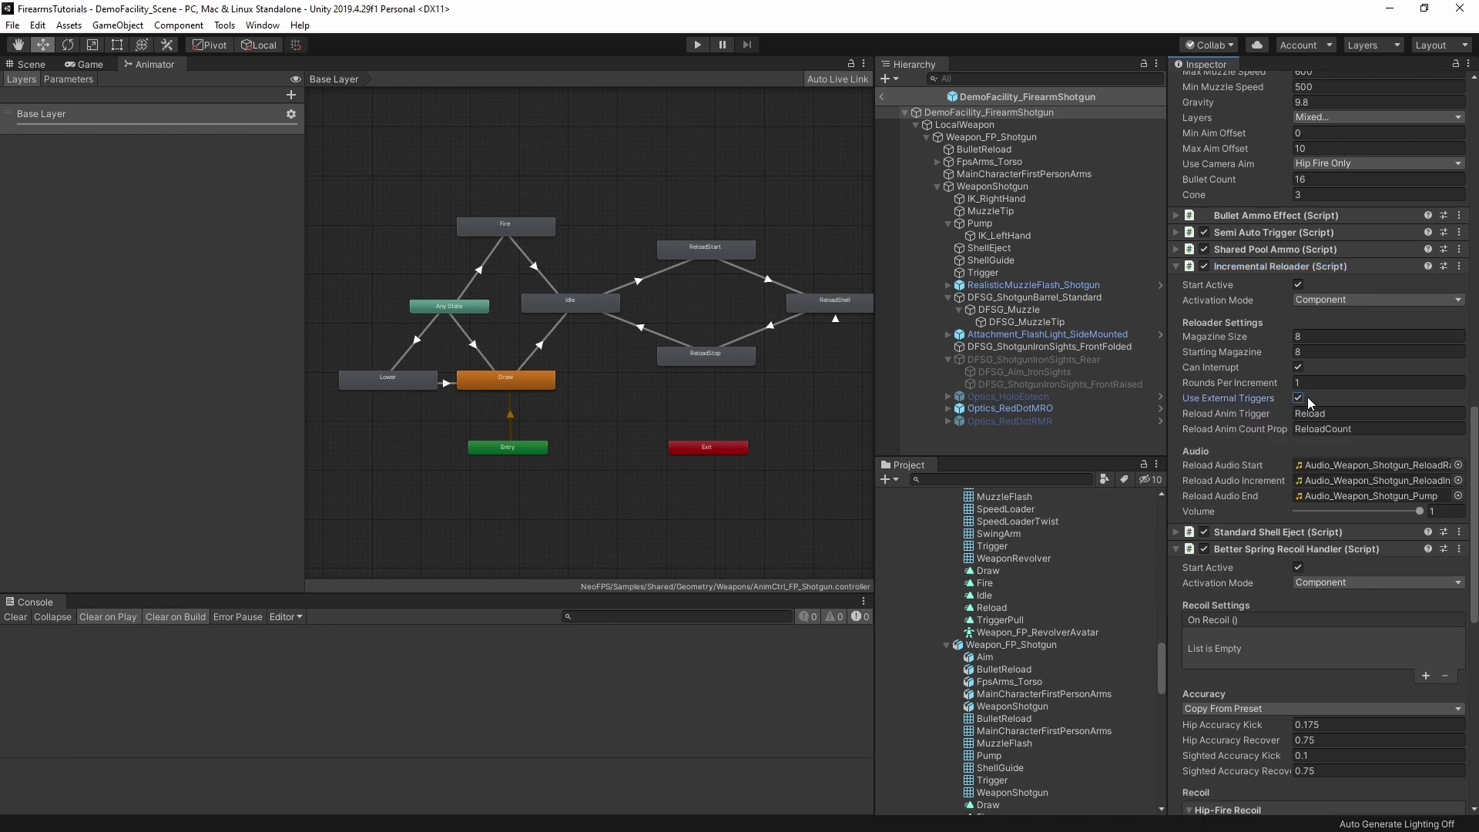
# - Play-test the game: pick up the shotgun, fire three rounds, reload, and pause
pyautogui.click(698, 45)
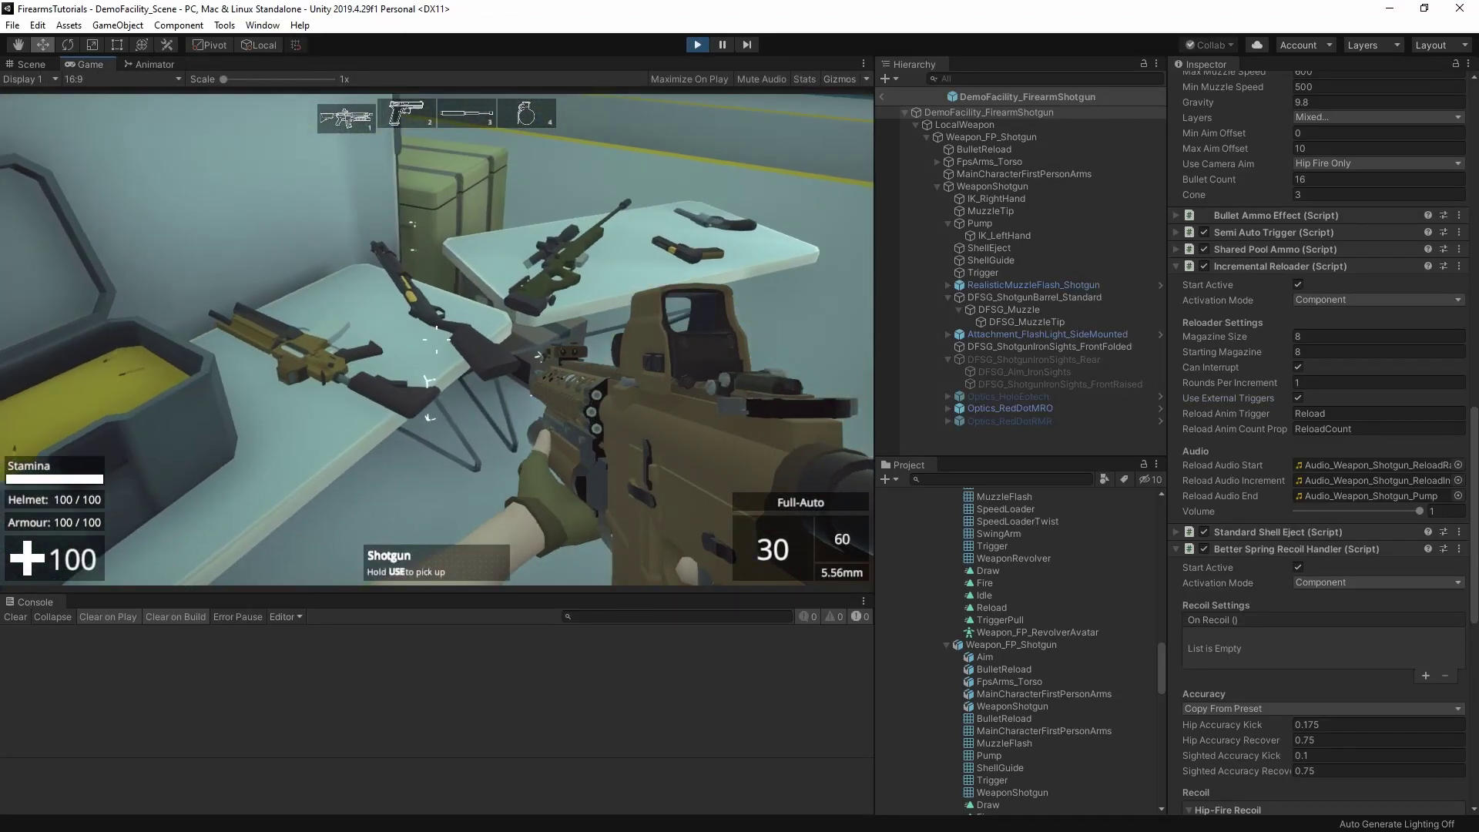
pyautogui.press('e')
pyautogui.click(436, 339)
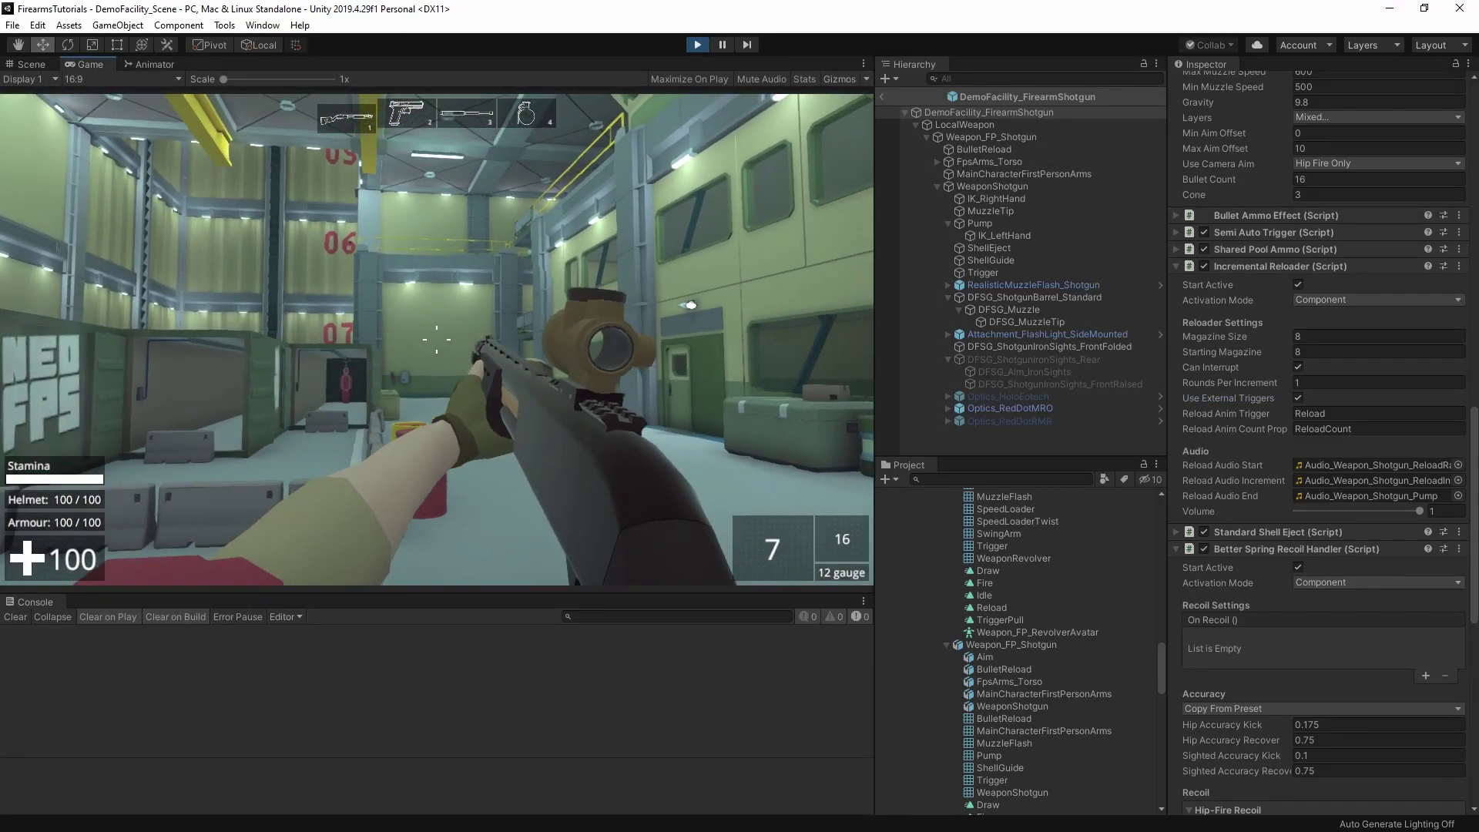
pyautogui.click(436, 339)
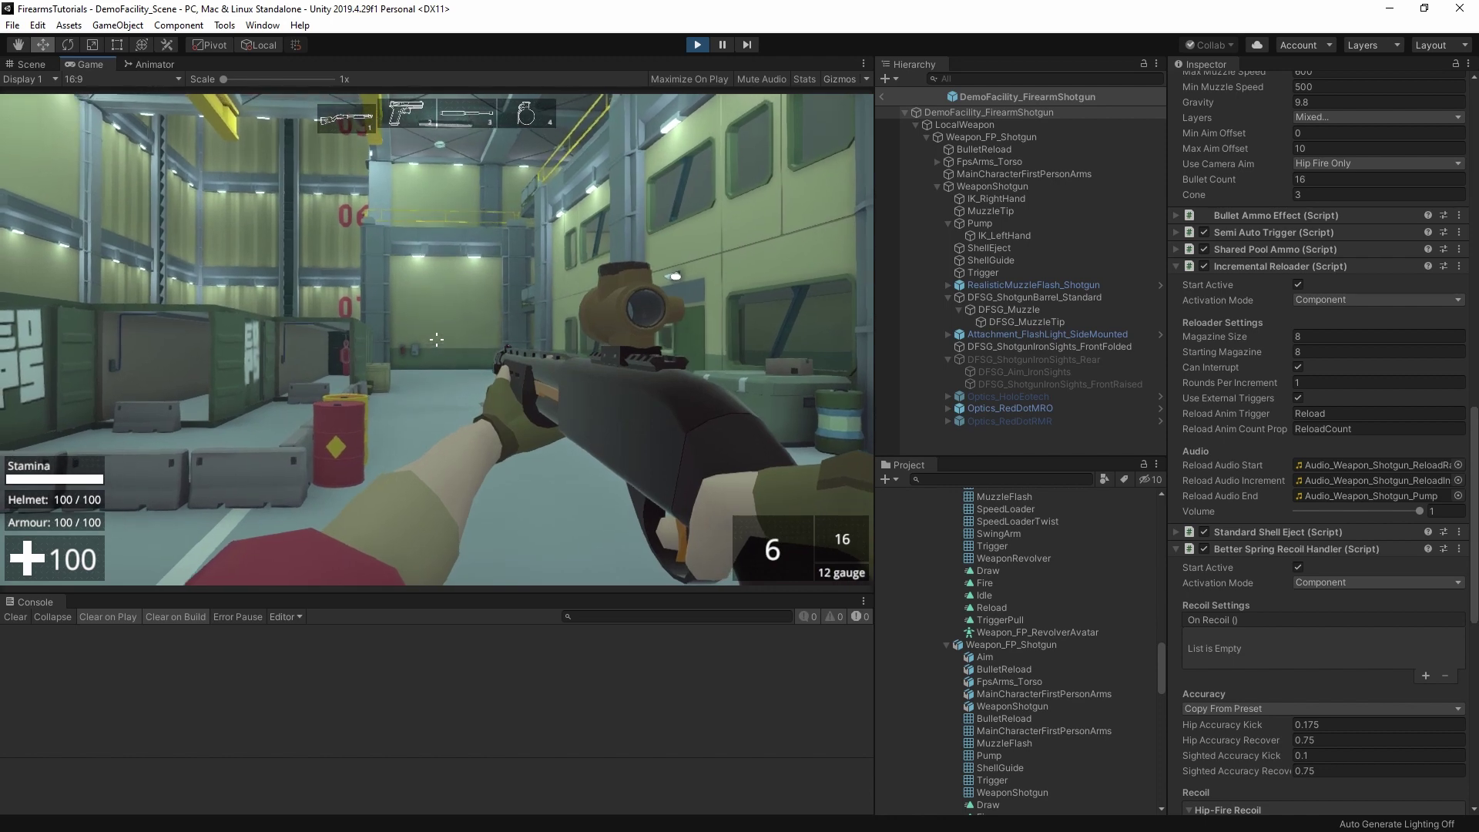
pyautogui.click(436, 339)
pyautogui.press('r')
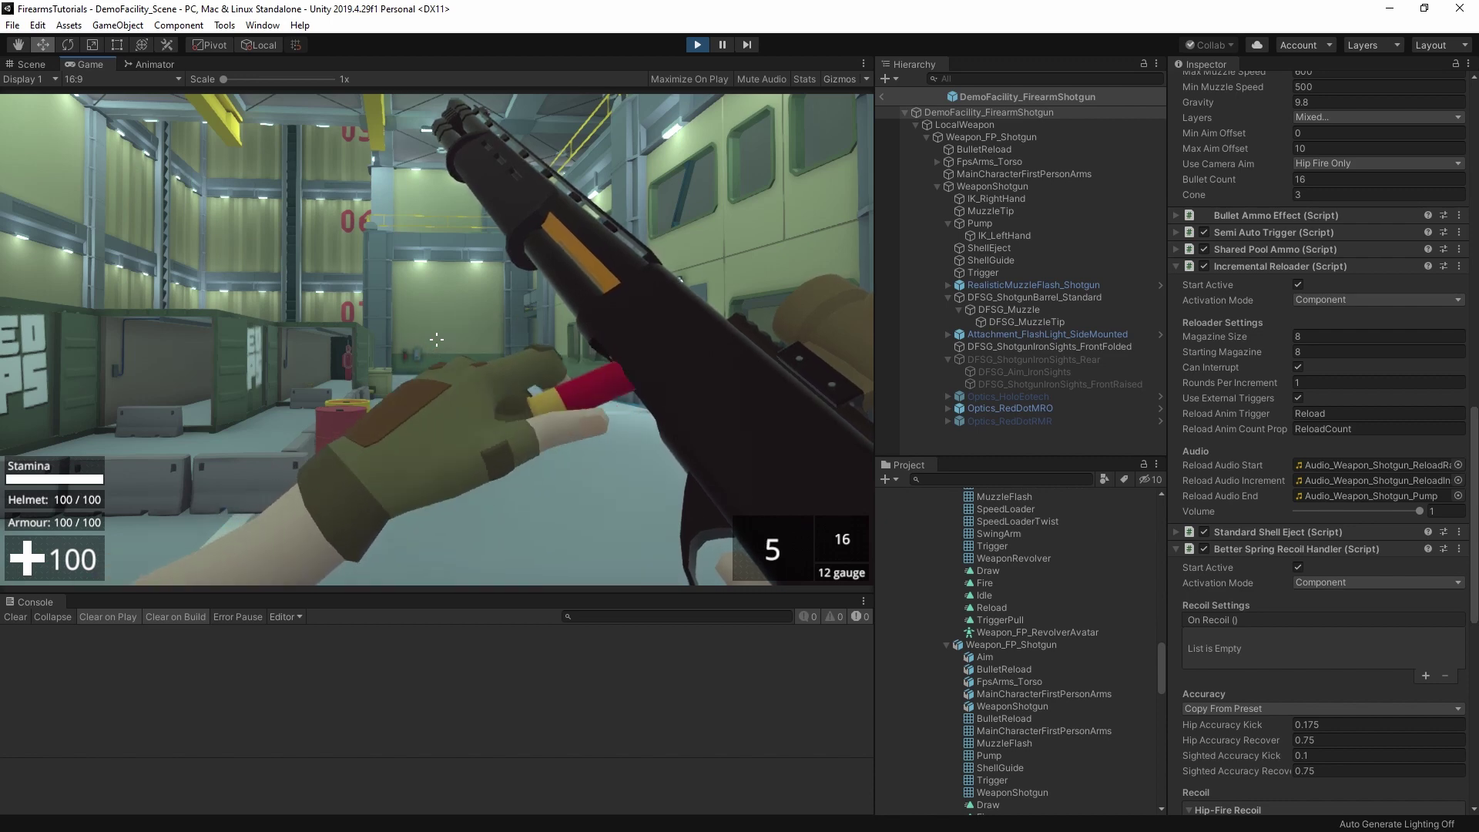
pyautogui.press('Escape')
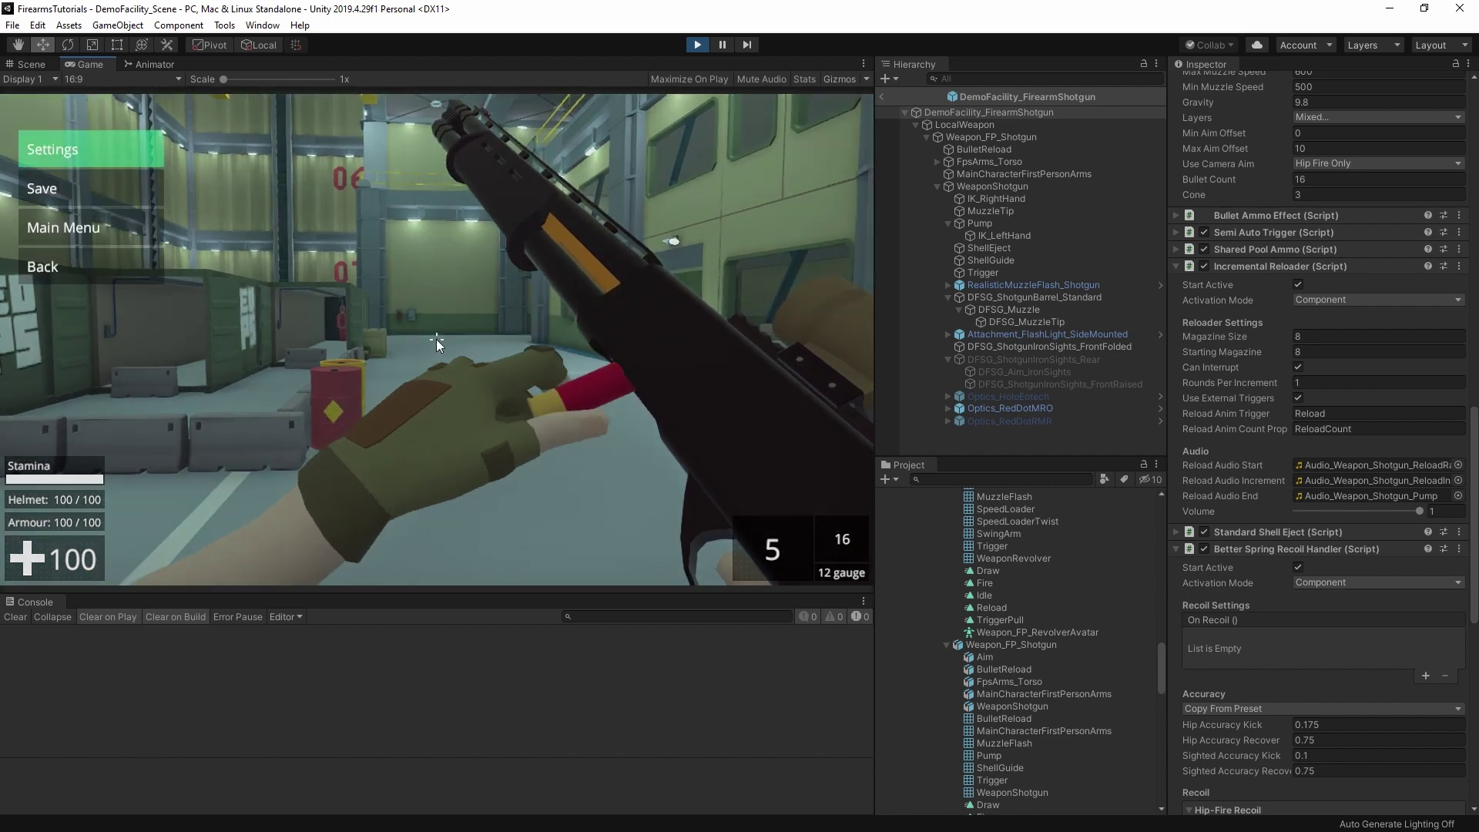
# - Stop Play mode and open Weapon_FP_Shotgun's FirearmAnimEventsHandler script in Visual Studio
pyautogui.click(699, 43)
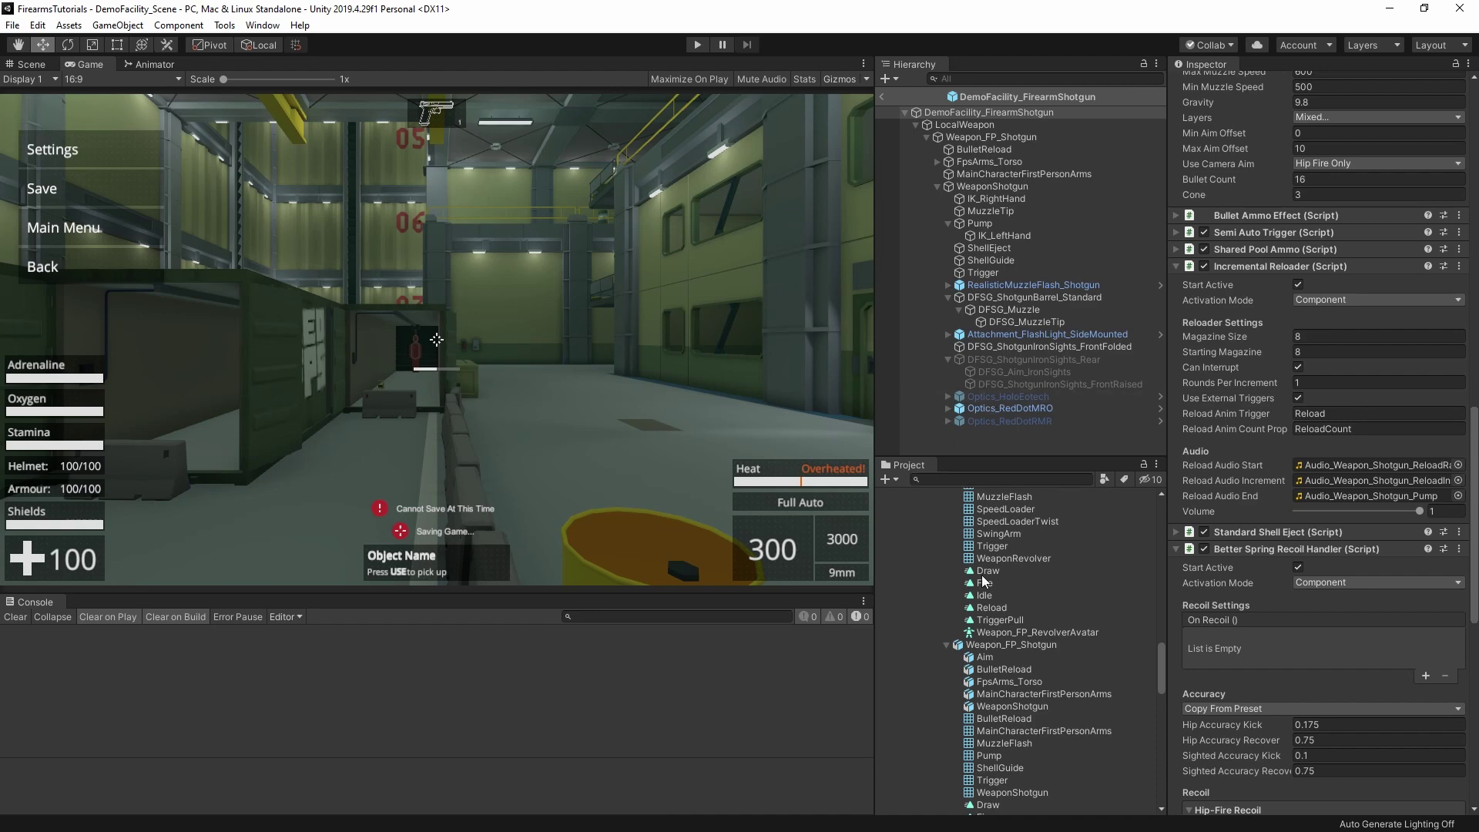
pyautogui.click(1005, 137)
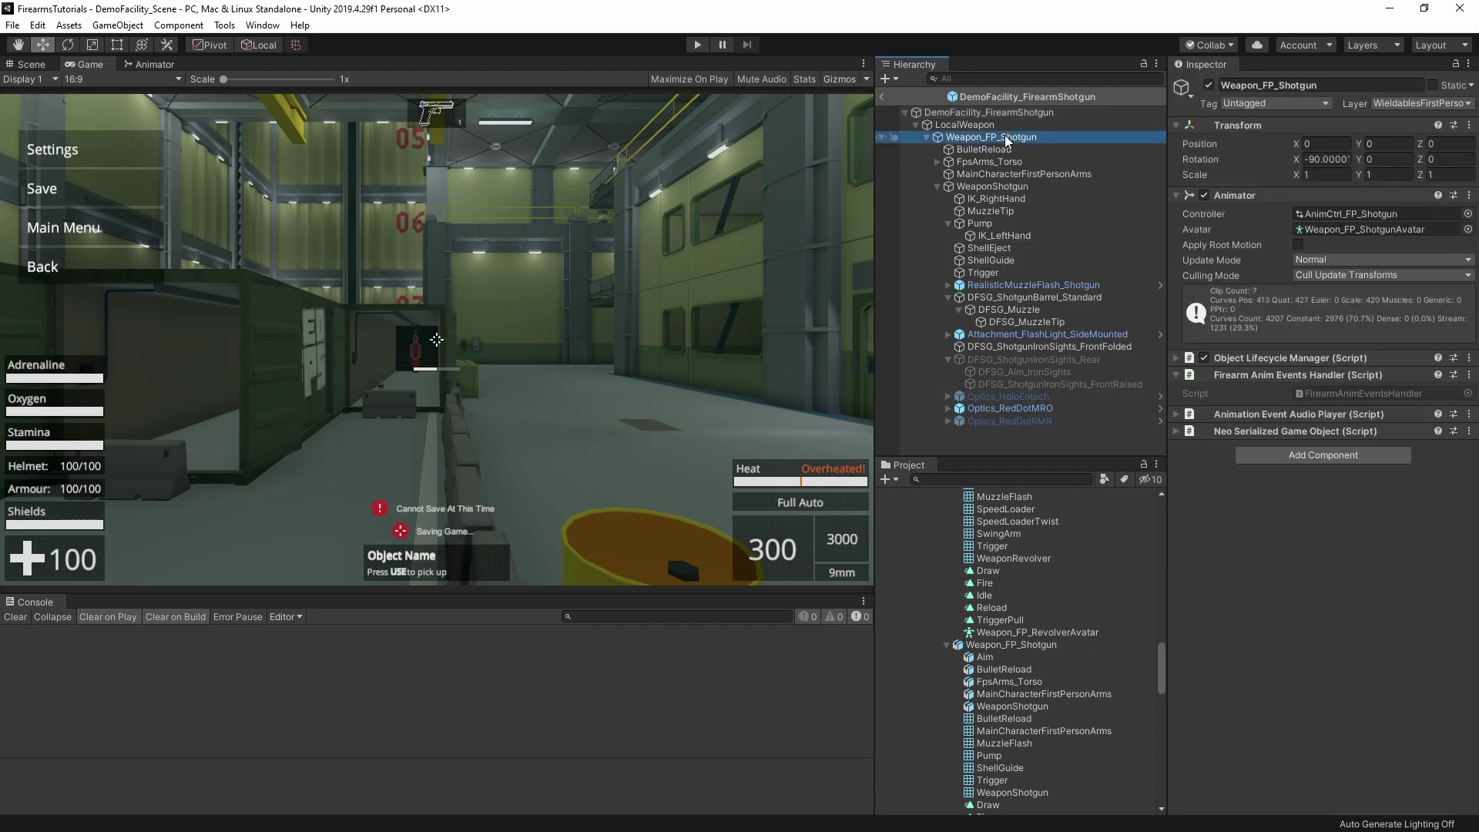
pyautogui.doubleClick(1341, 391)
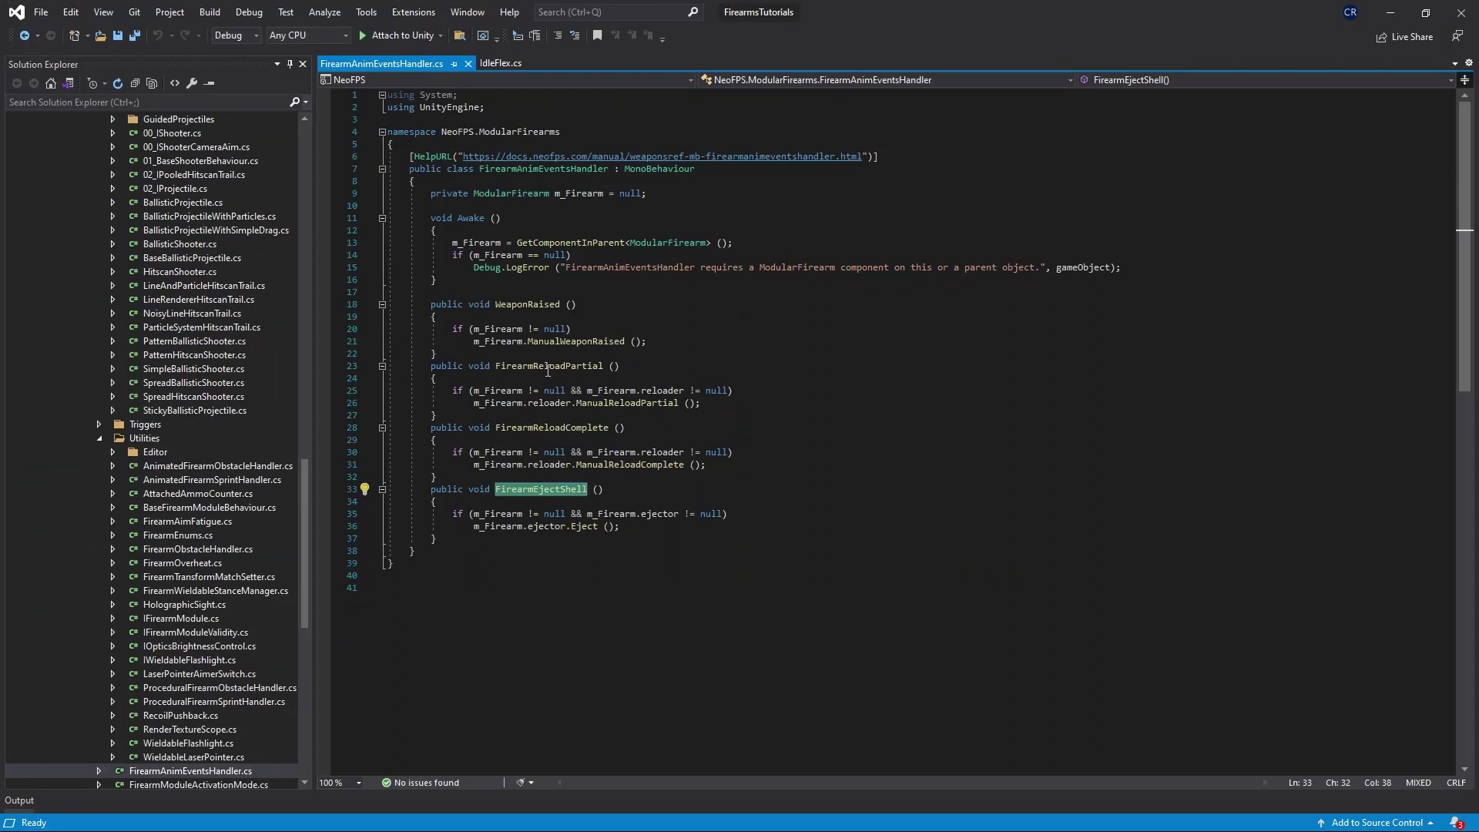
pyautogui.click(548, 371)
pyautogui.click(551, 429)
pyautogui.click(603, 367)
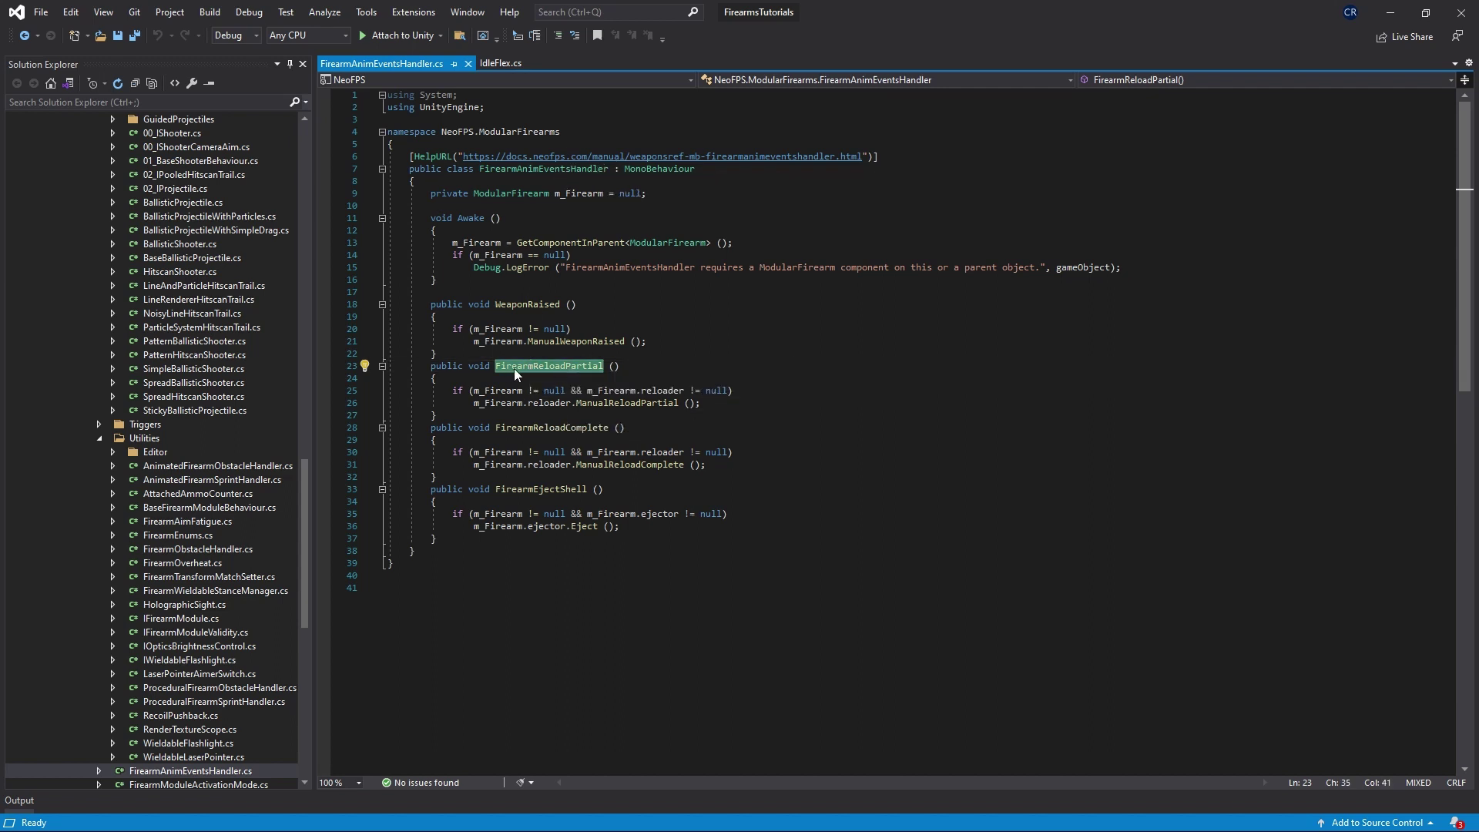
pyautogui.click(521, 428)
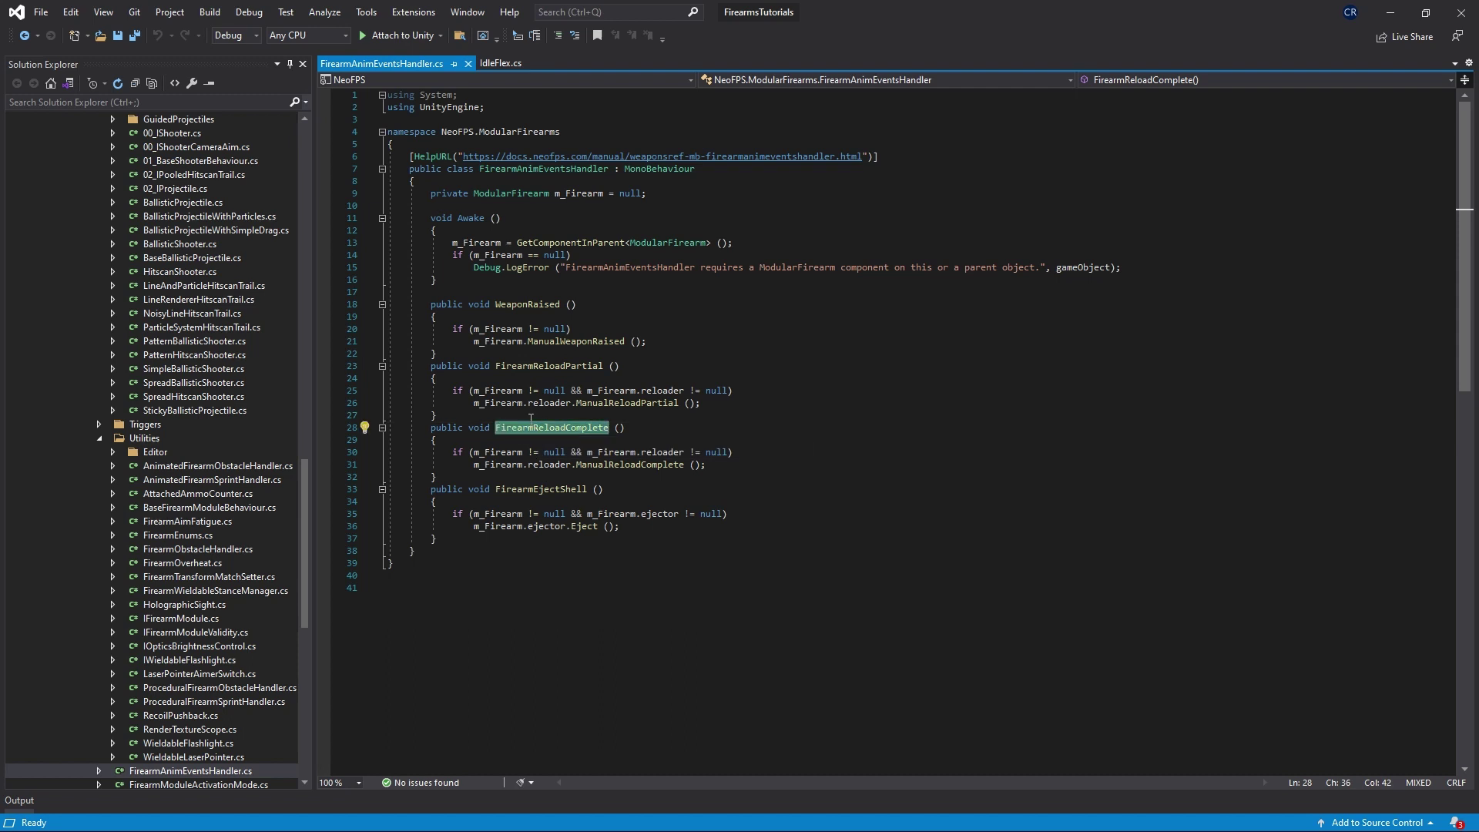
pyautogui.click(588, 366)
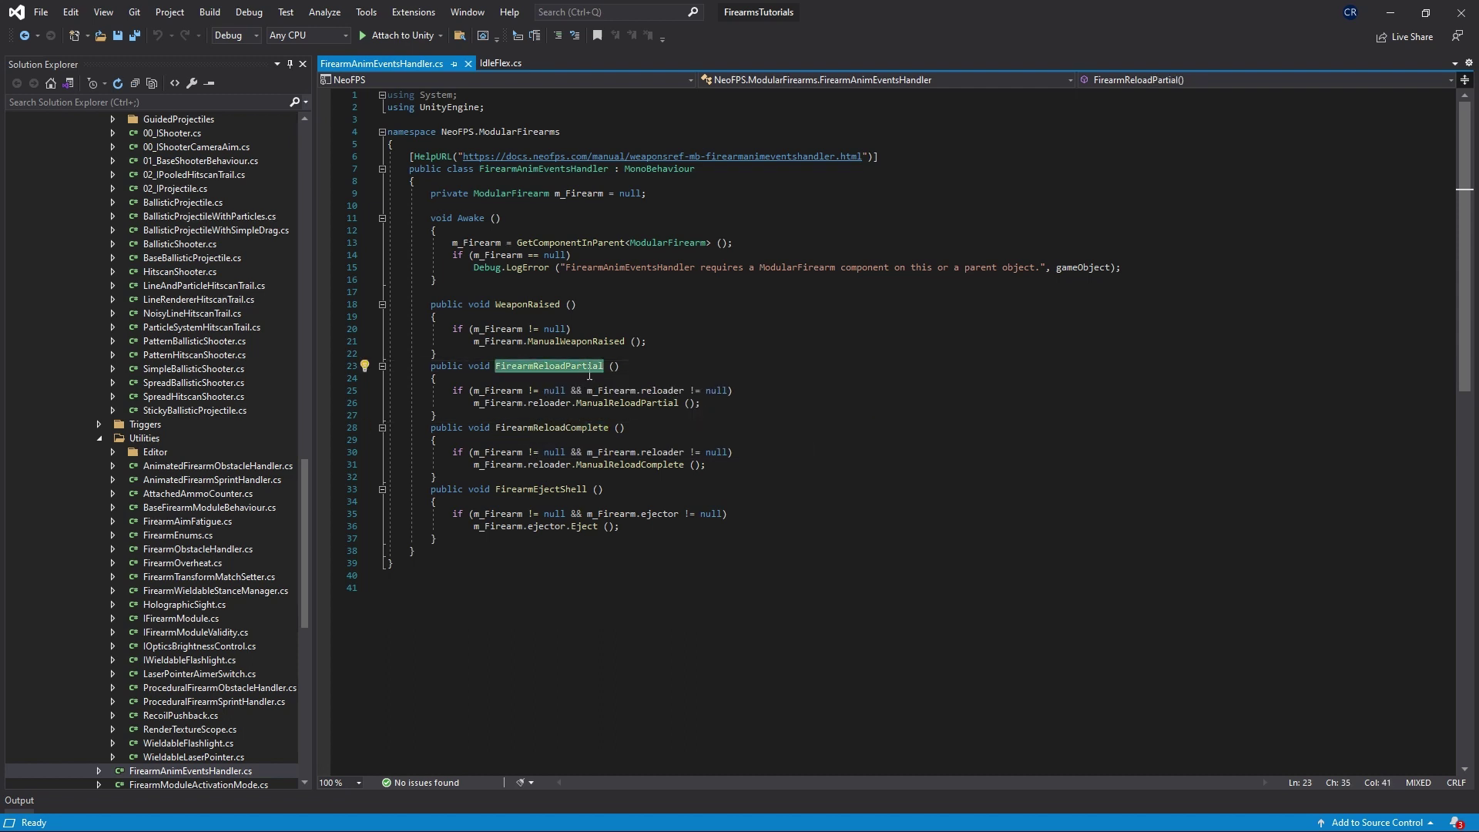
# - Return to Unity and show the Weapon_FP_Shotgun model's import settings
pyautogui.click(1391, 13)
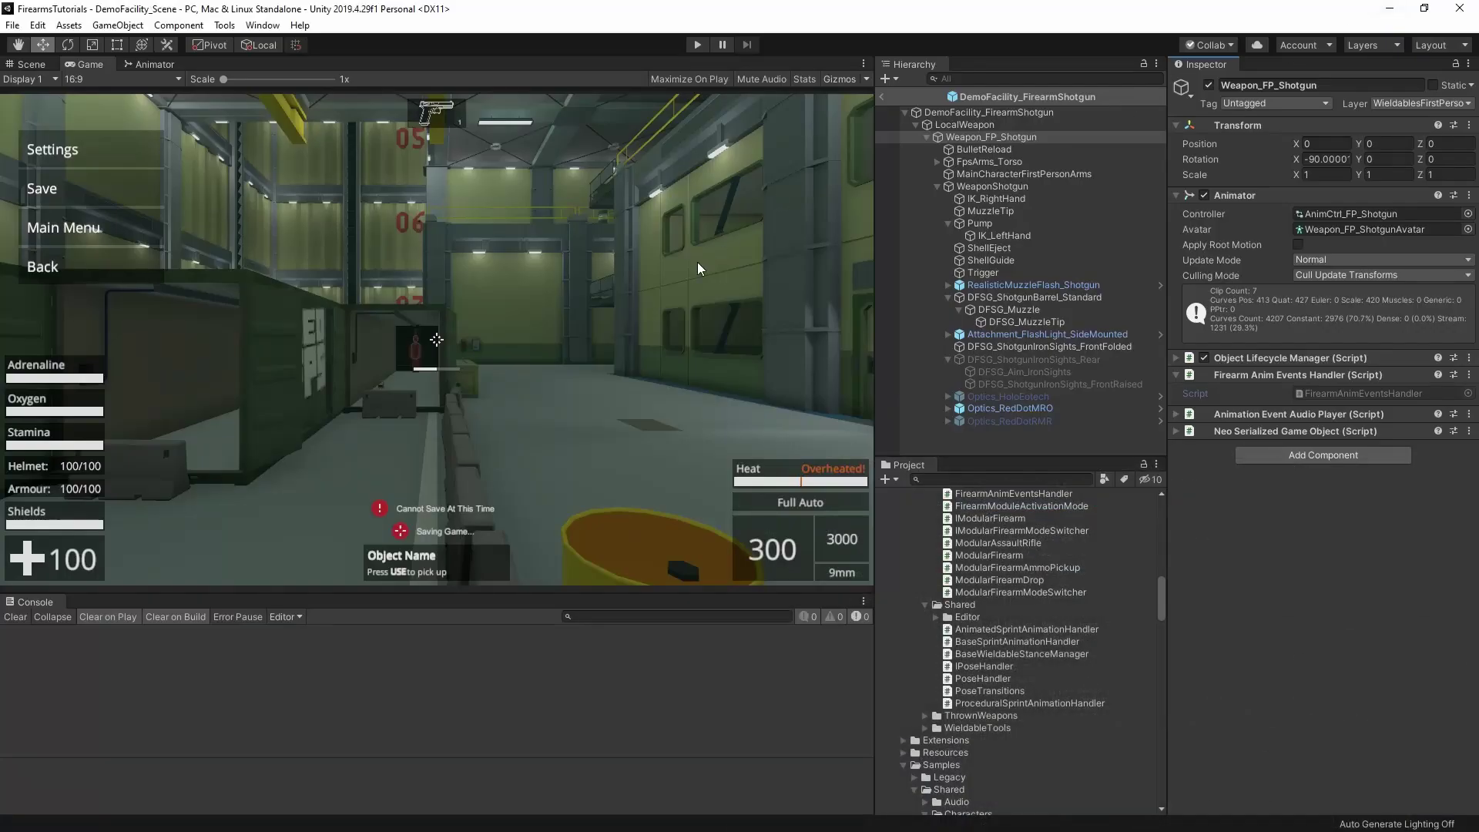
pyautogui.scroll(15, 1036, 543)
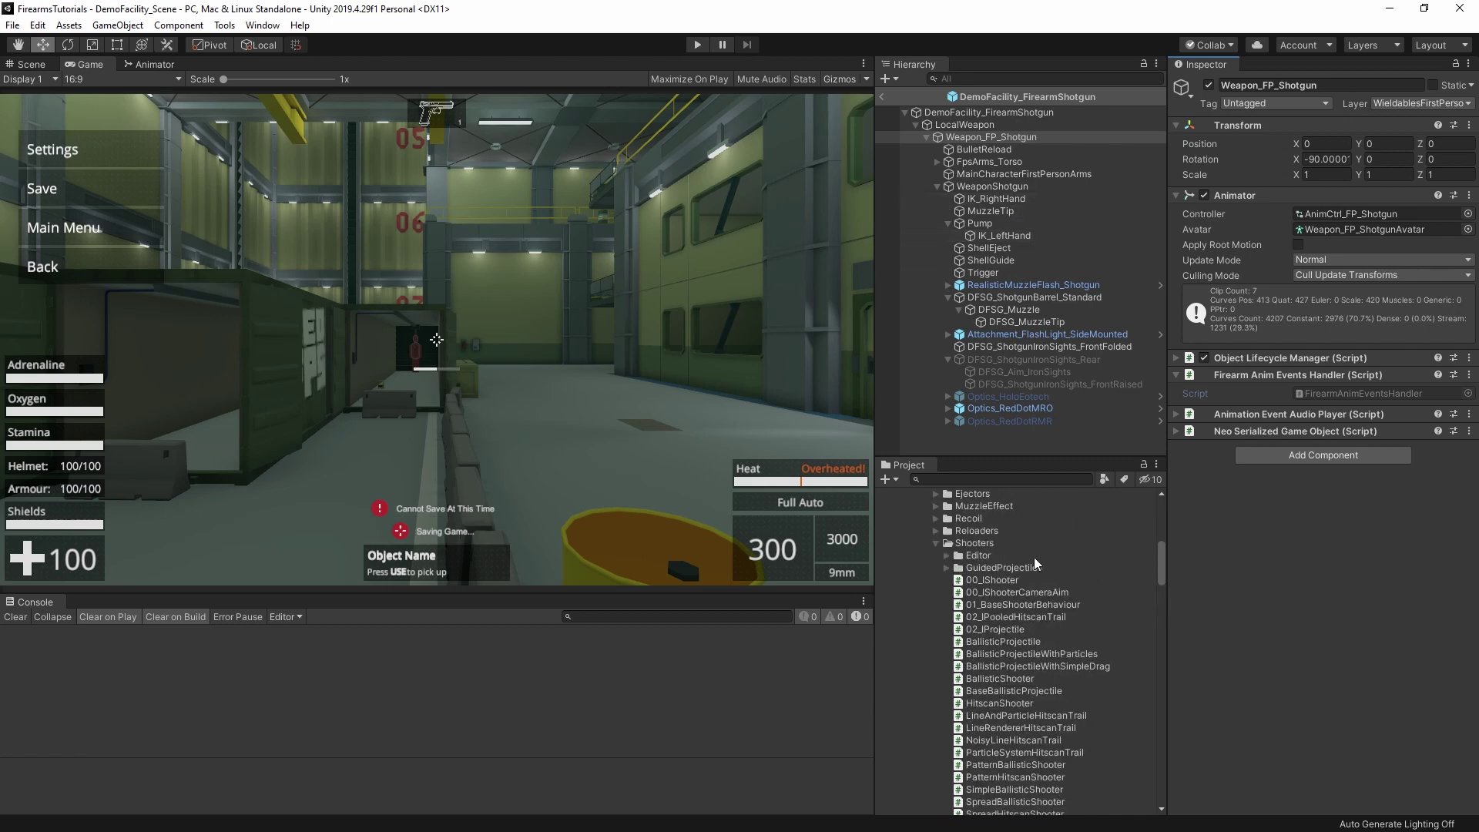
pyautogui.scroll(-15, 1028, 540)
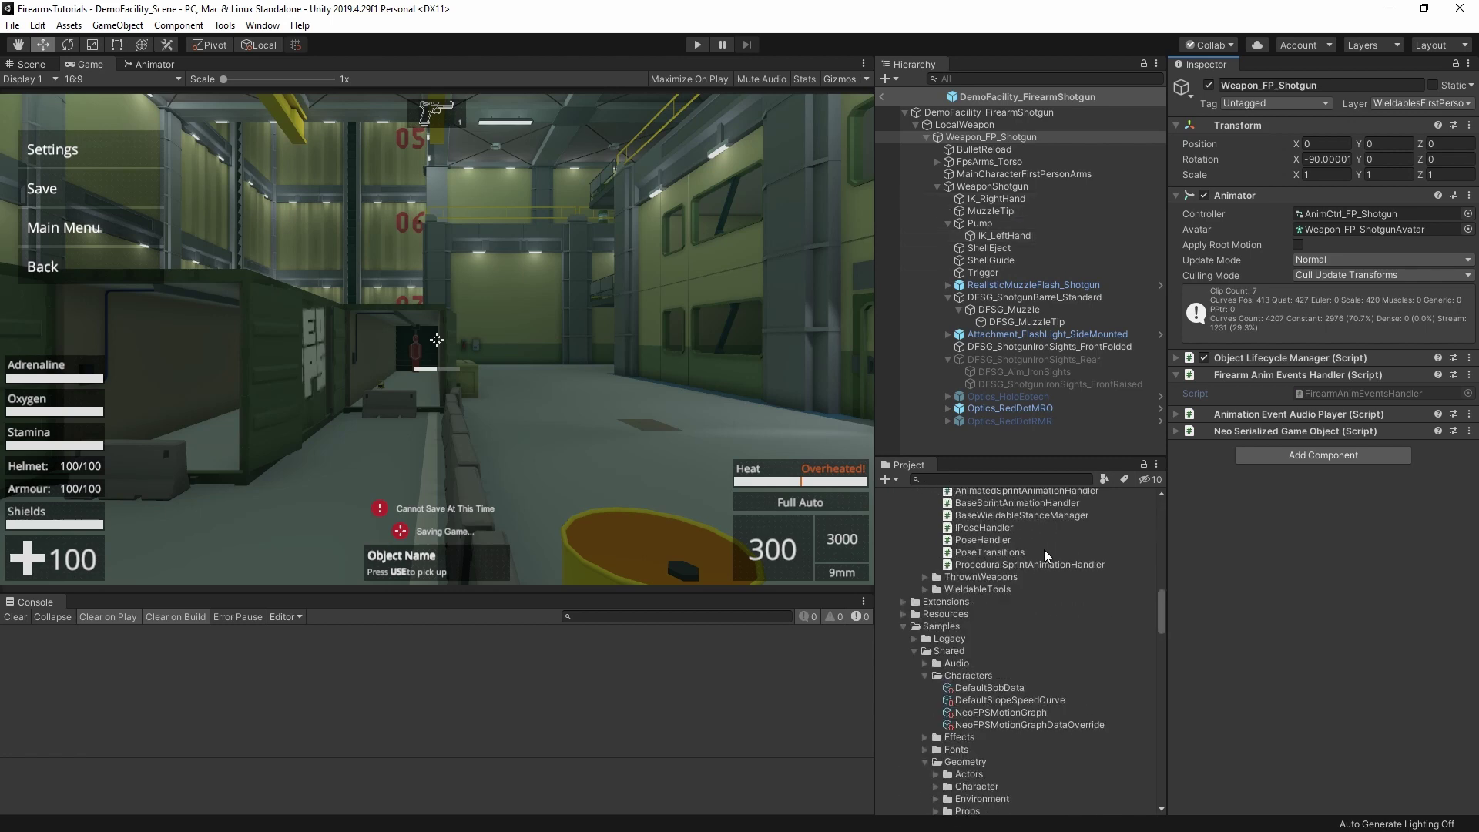
pyautogui.scroll(-3, 1045, 663)
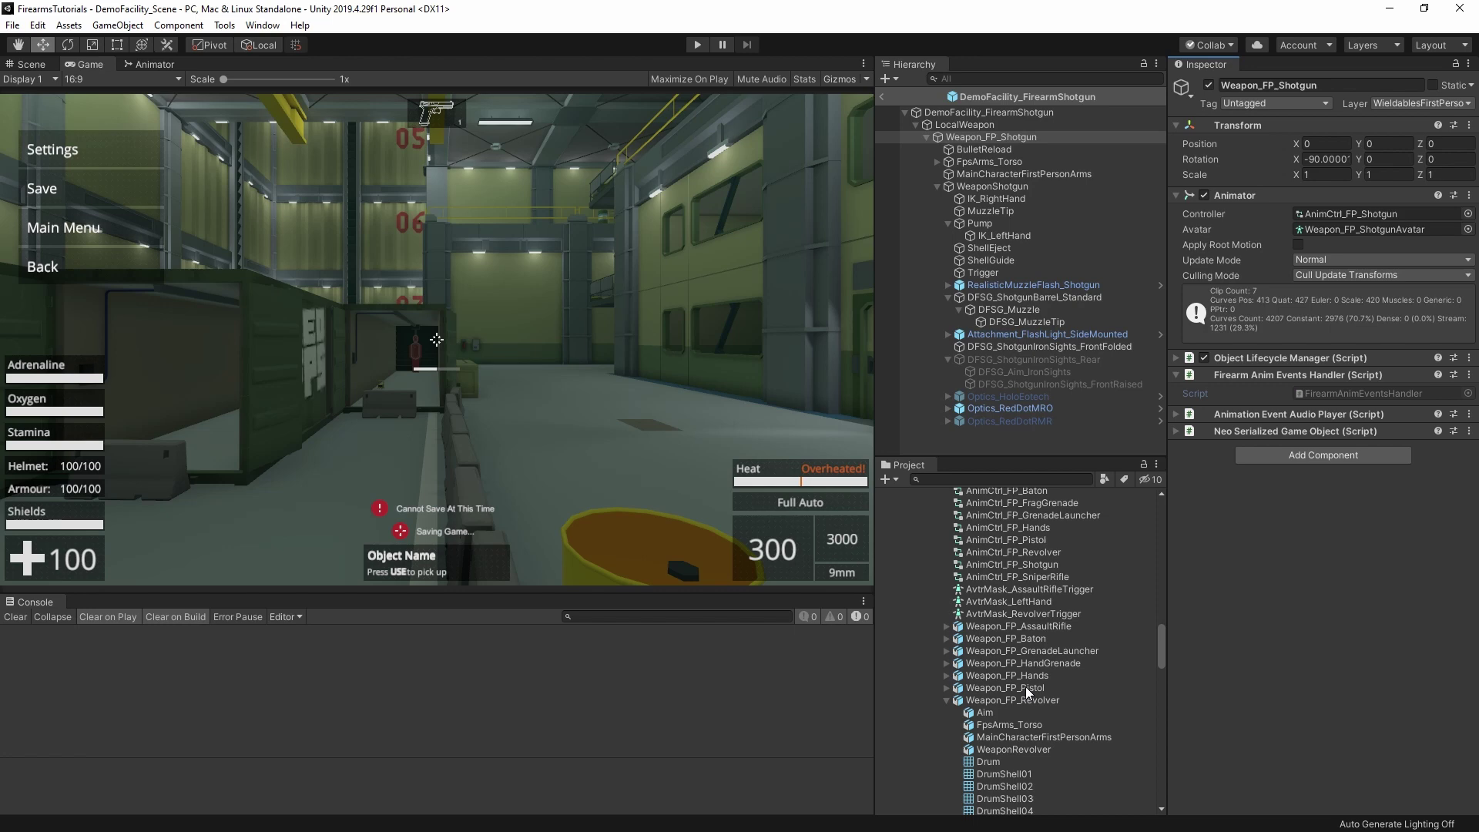
pyautogui.scroll(-3, 1025, 686)
pyautogui.click(945, 607)
pyautogui.click(988, 619)
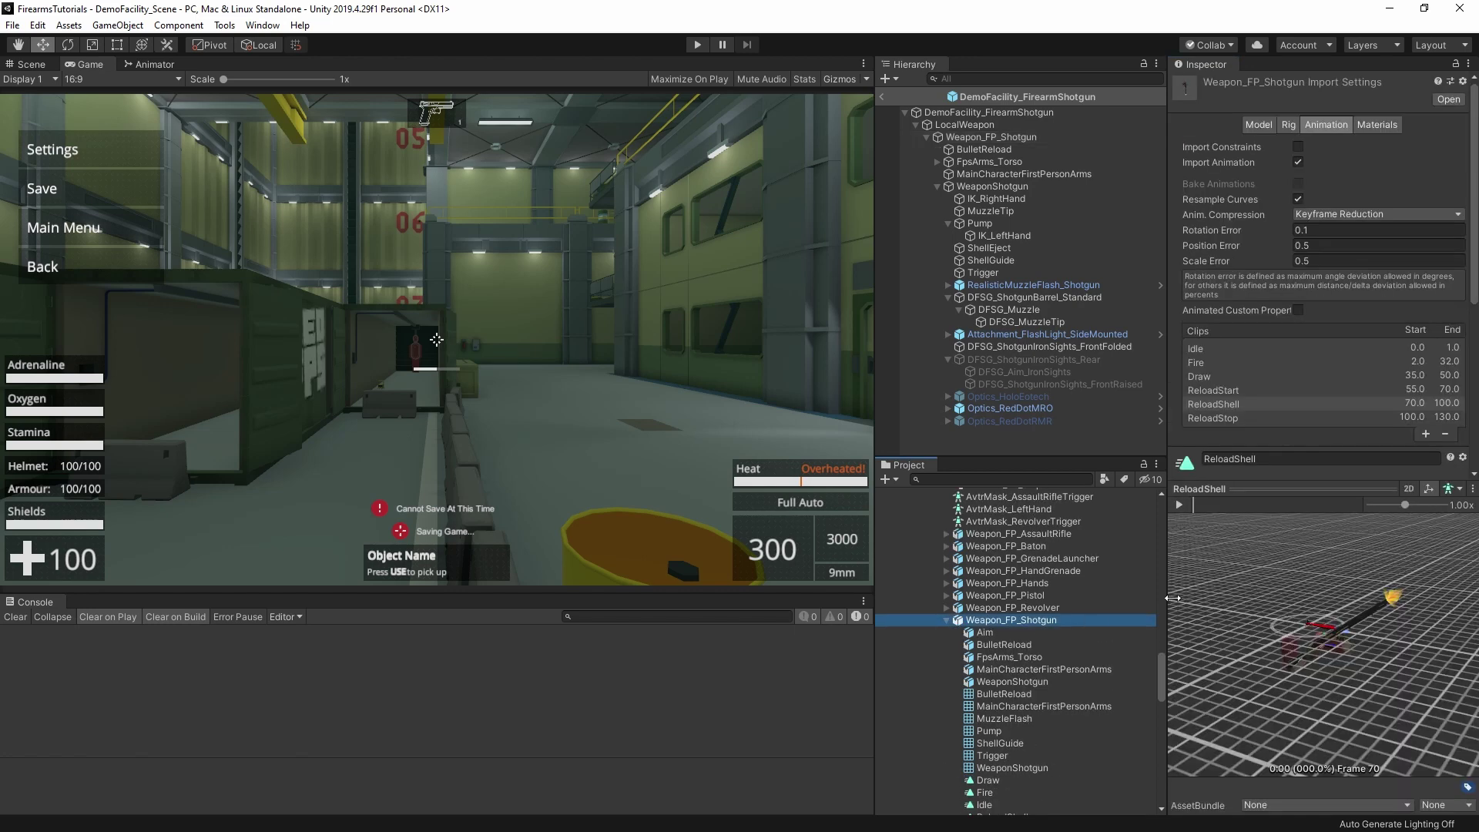
# - Choose the ReloadShell clip, show its events, and scrub the preview to a later frame
pyautogui.click(1232, 404)
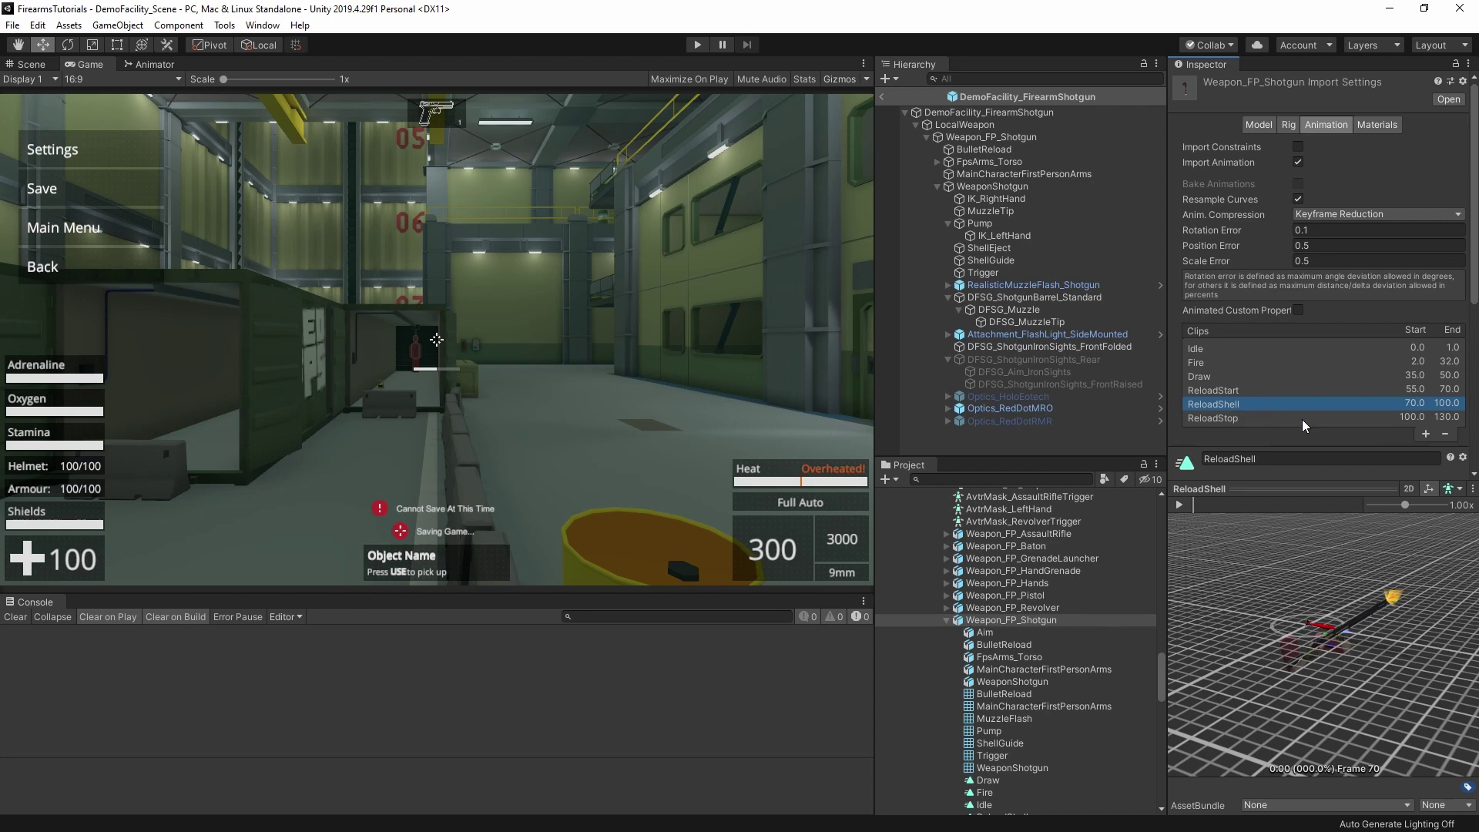
pyautogui.scroll(-5, 1310, 386)
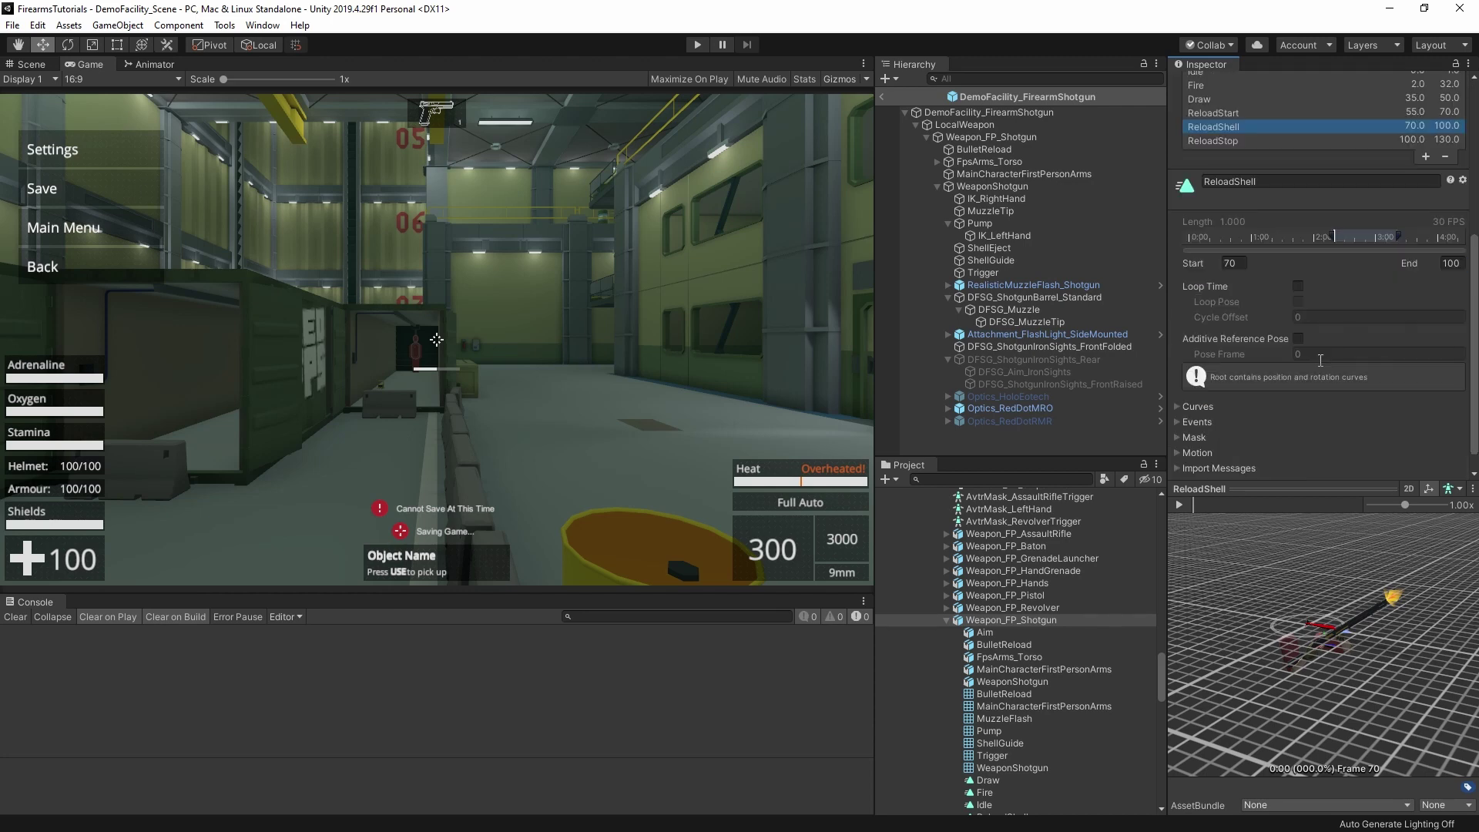
pyautogui.click(1177, 422)
pyautogui.scroll(-2, 1279, 377)
pyautogui.scroll(8, 1340, 645)
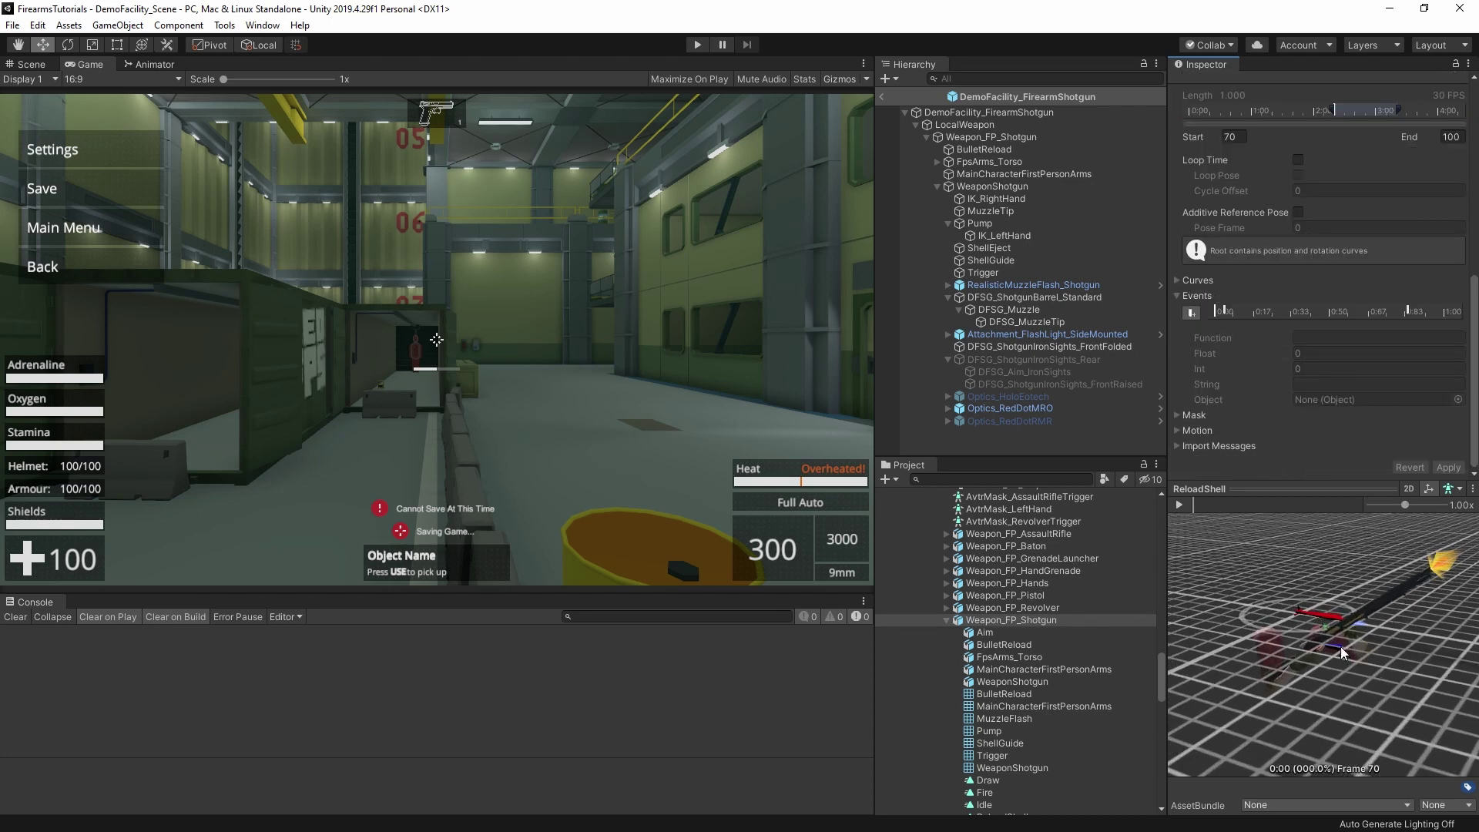
pyautogui.moveTo(1403, 613); pyautogui.dragTo(1274, 651, button='middle')
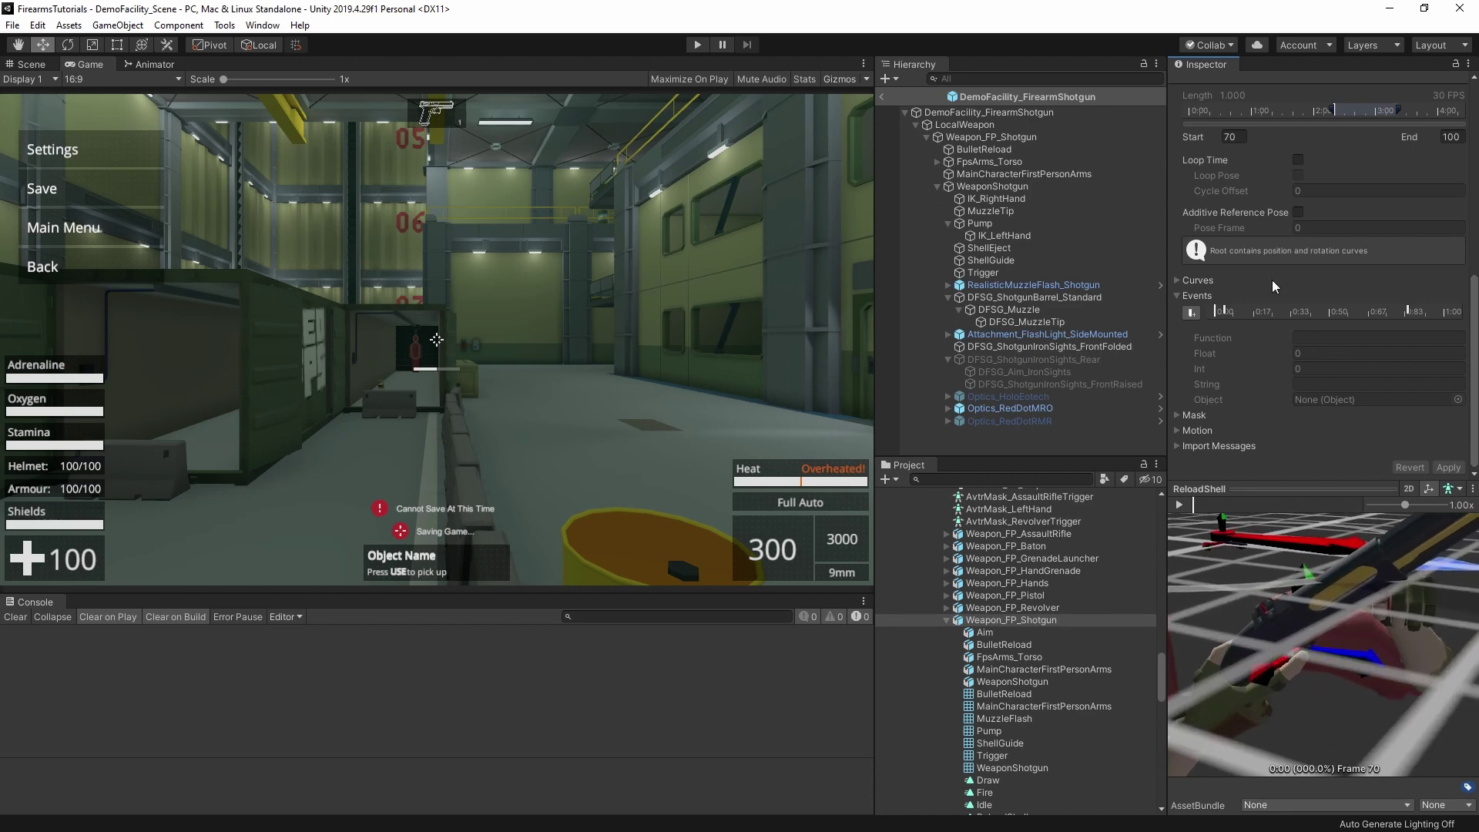
pyautogui.click(1225, 312)
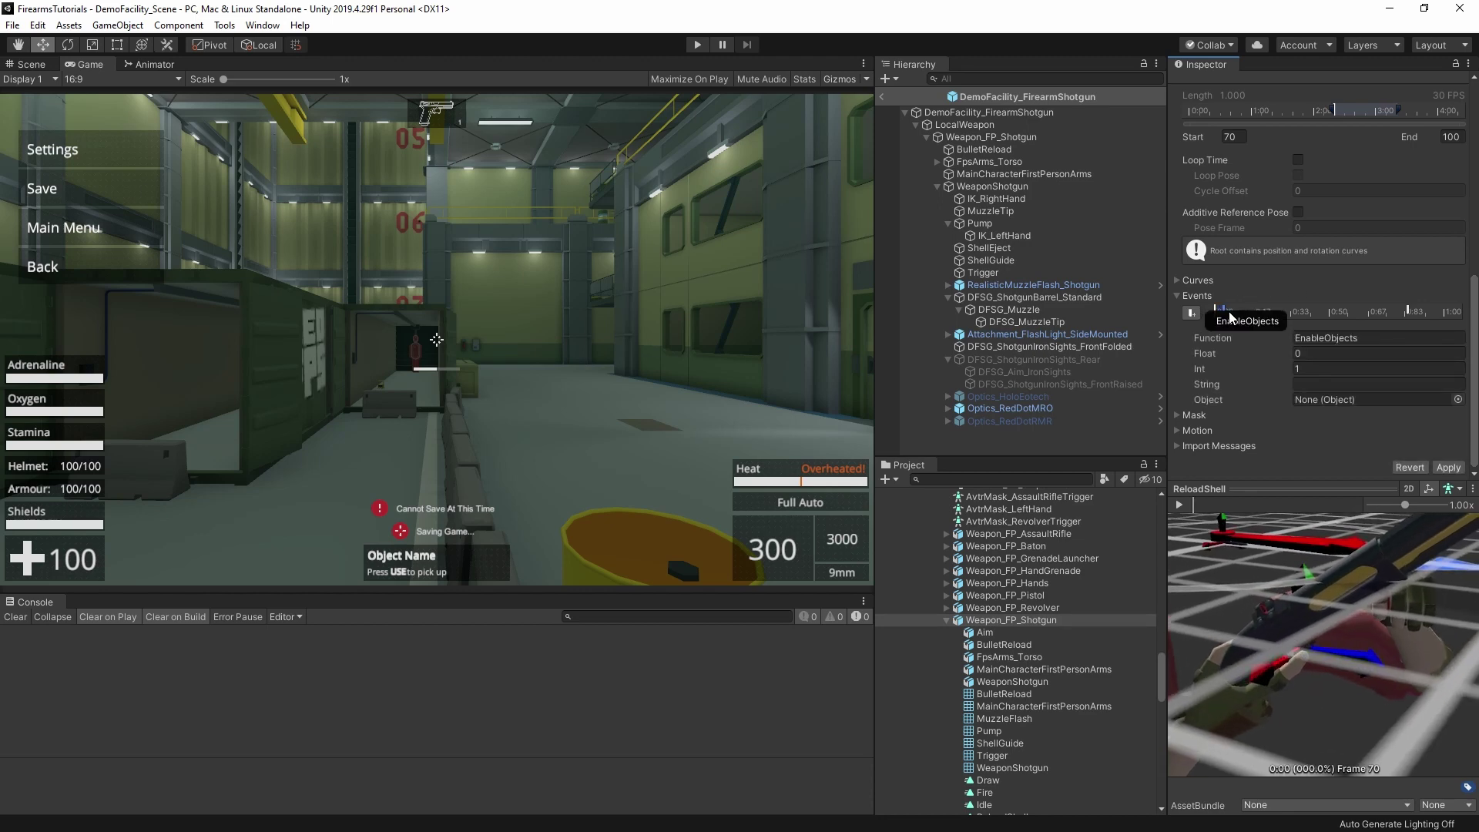
pyautogui.moveTo(1205, 503); pyautogui.dragTo(1332, 517)
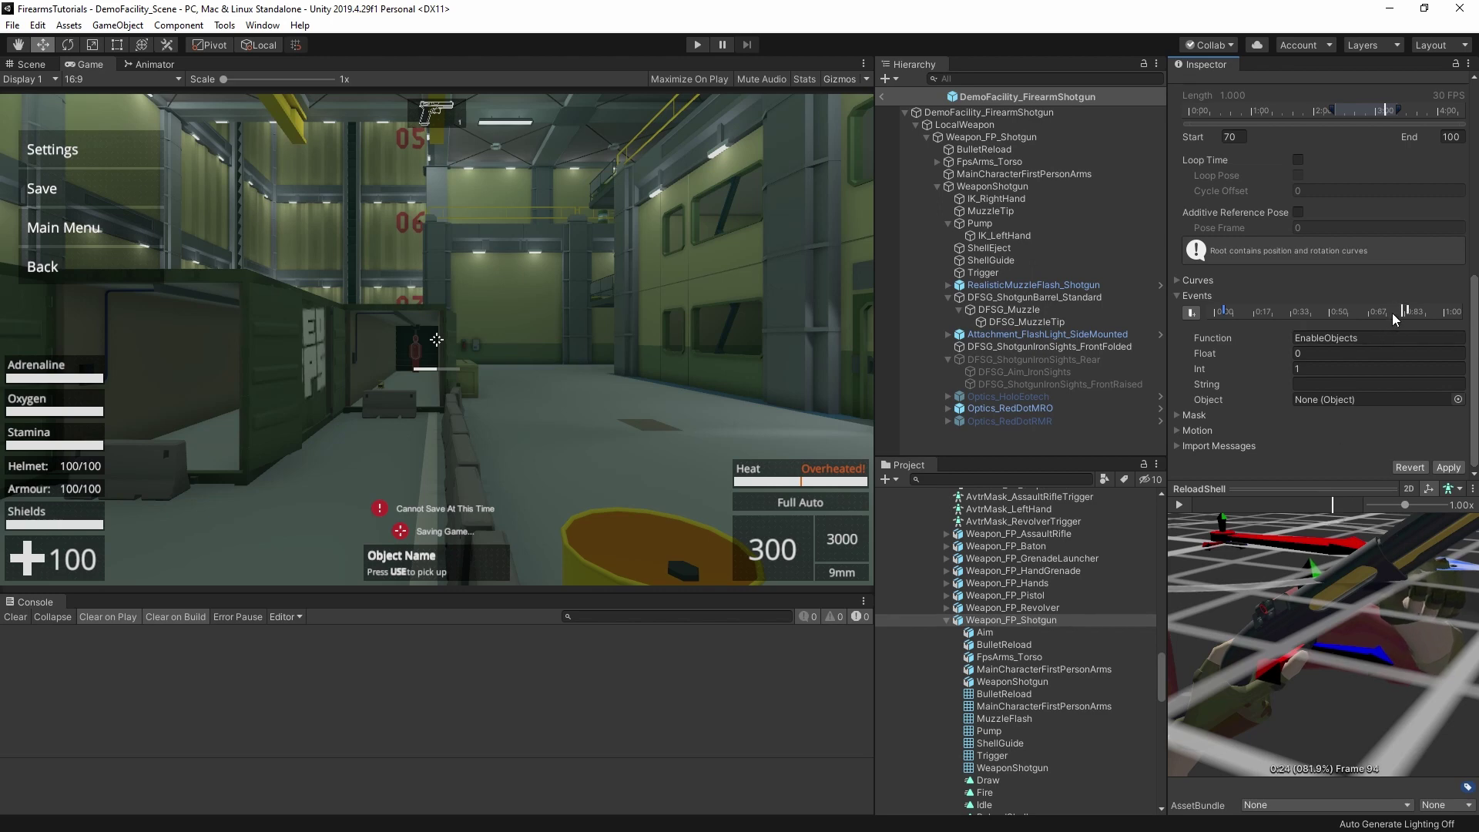
# - Add a ReloadShell event calling FirearmReloadPartial and apply it
pyautogui.click(1190, 312)
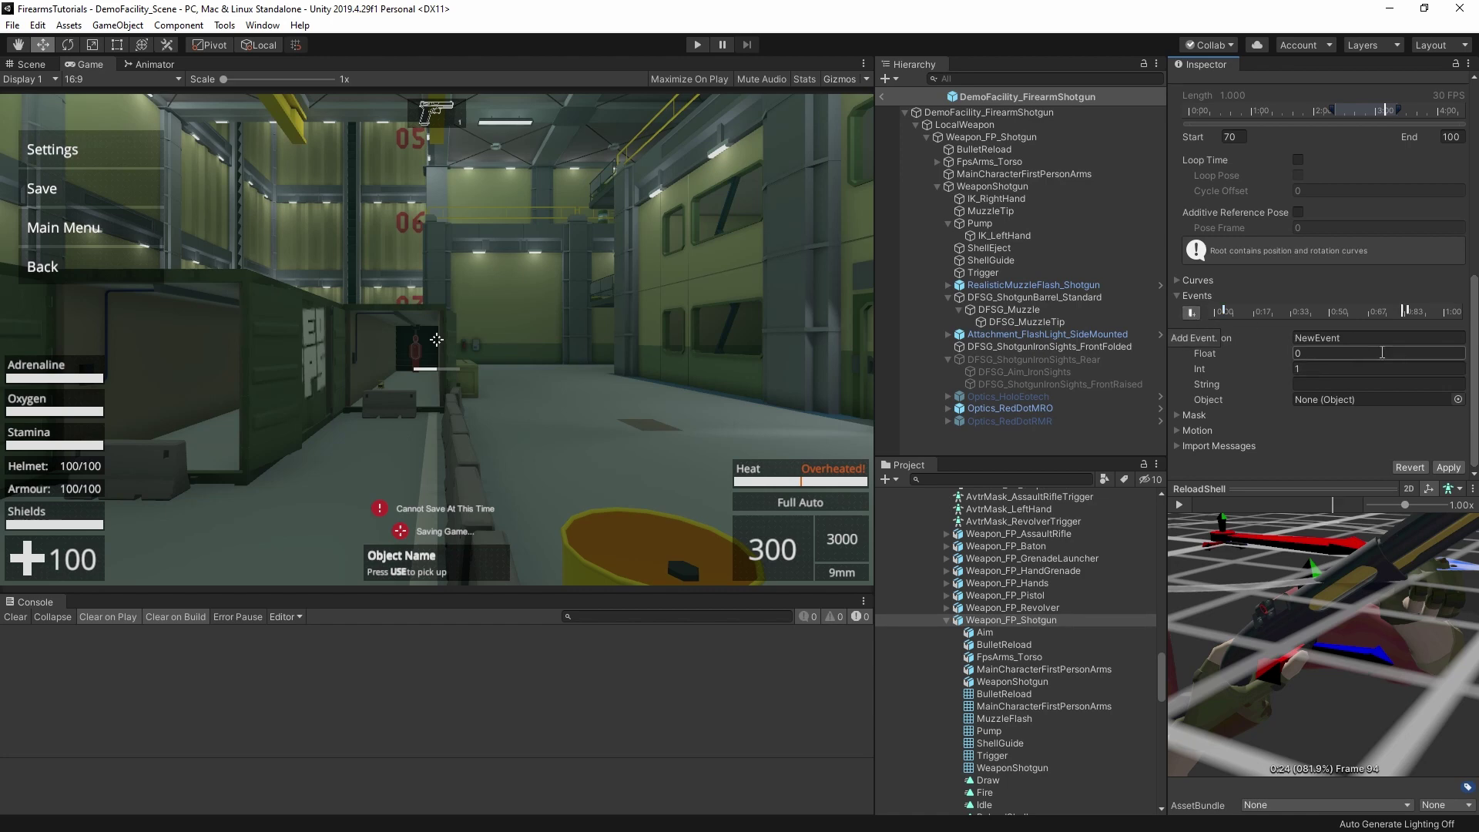
pyautogui.click(1221, 339)
pyautogui.write('FirearmReloadPartial')
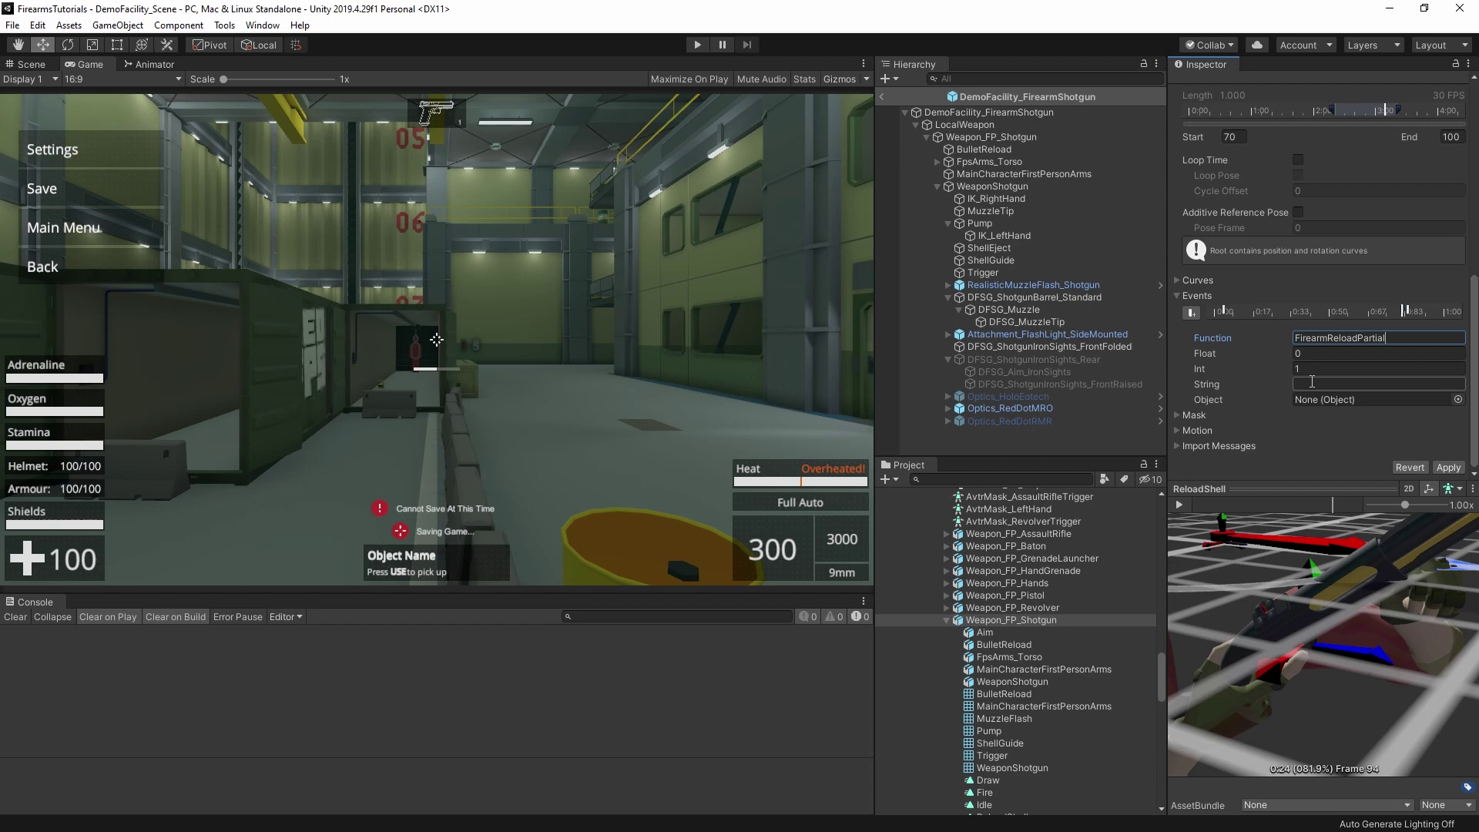
pyautogui.click(1451, 468)
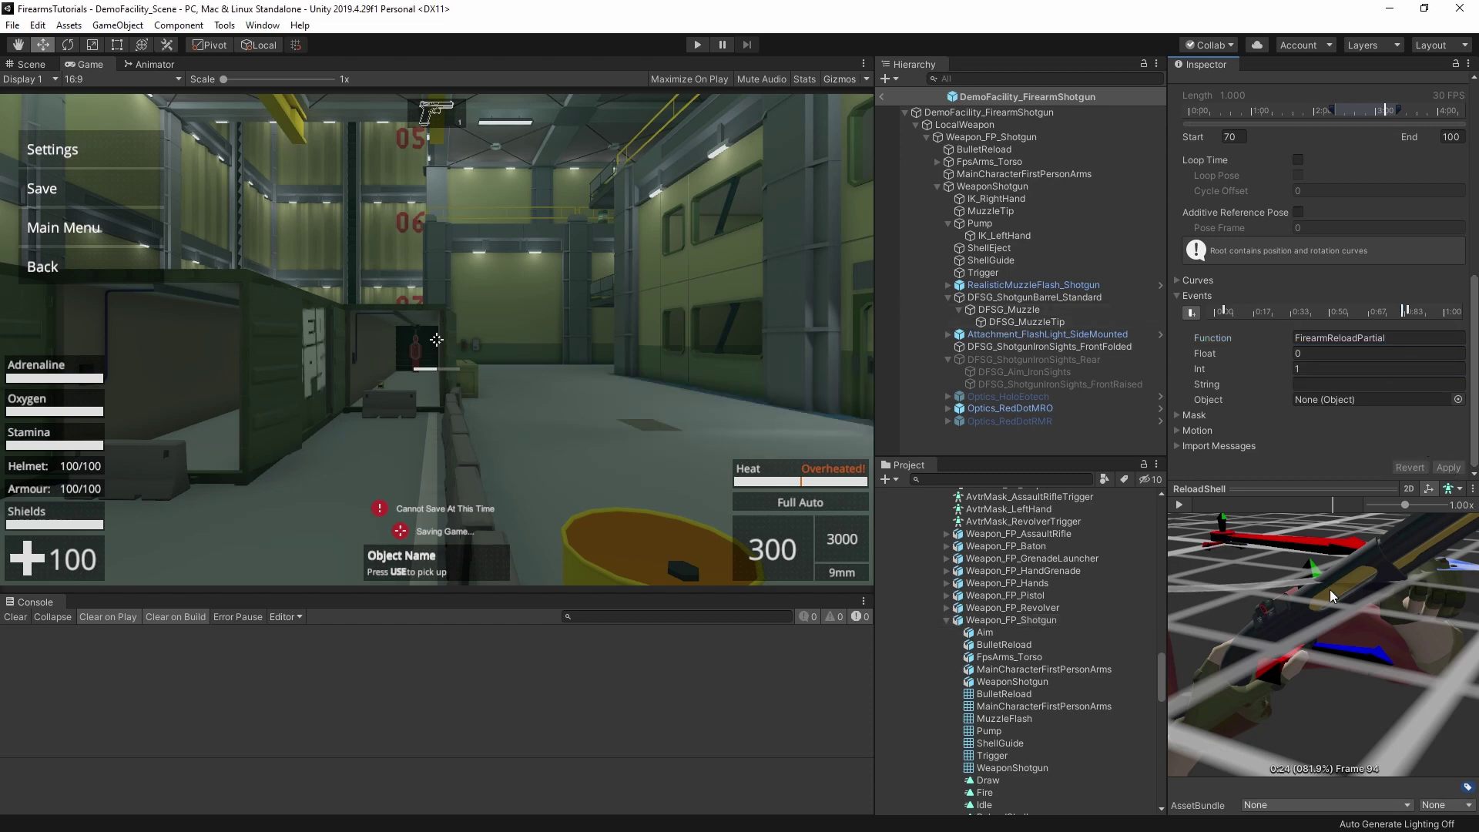
pyautogui.scroll(10, 1230, 295)
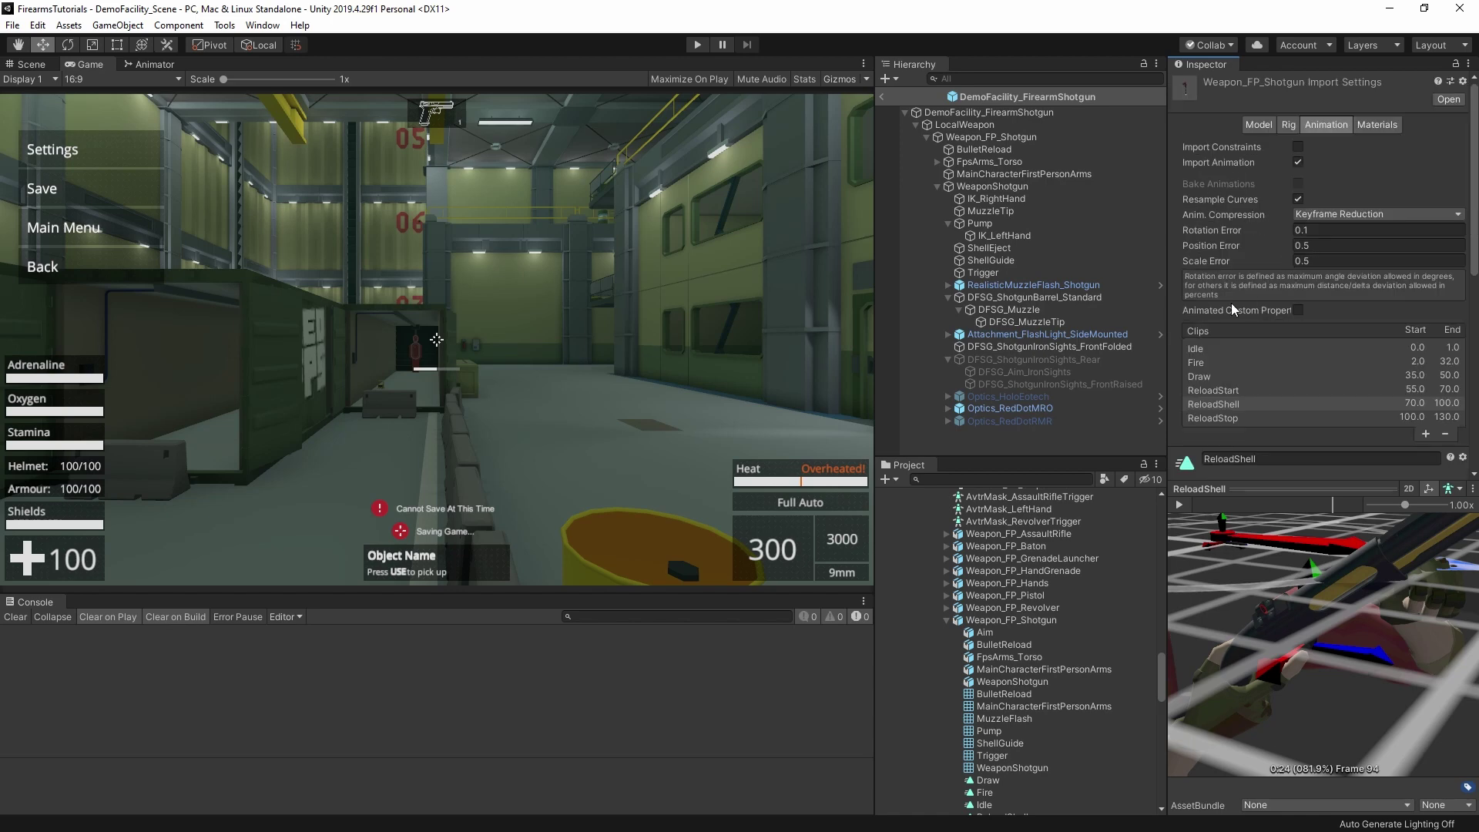
# - Select the ReloadStop clip and scrub its preview to near frame 128
pyautogui.click(1223, 418)
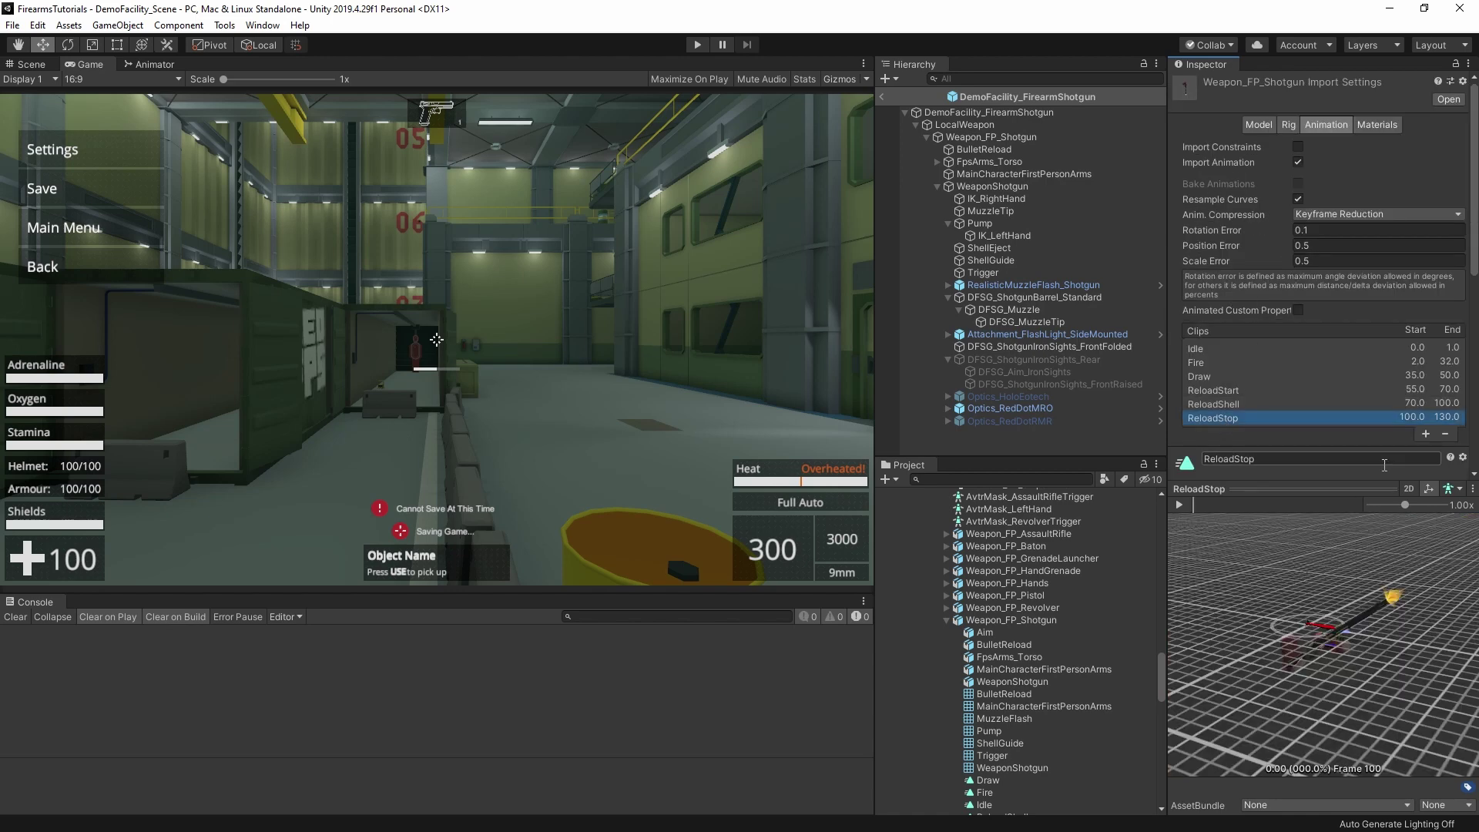
pyautogui.scroll(-3, 1313, 403)
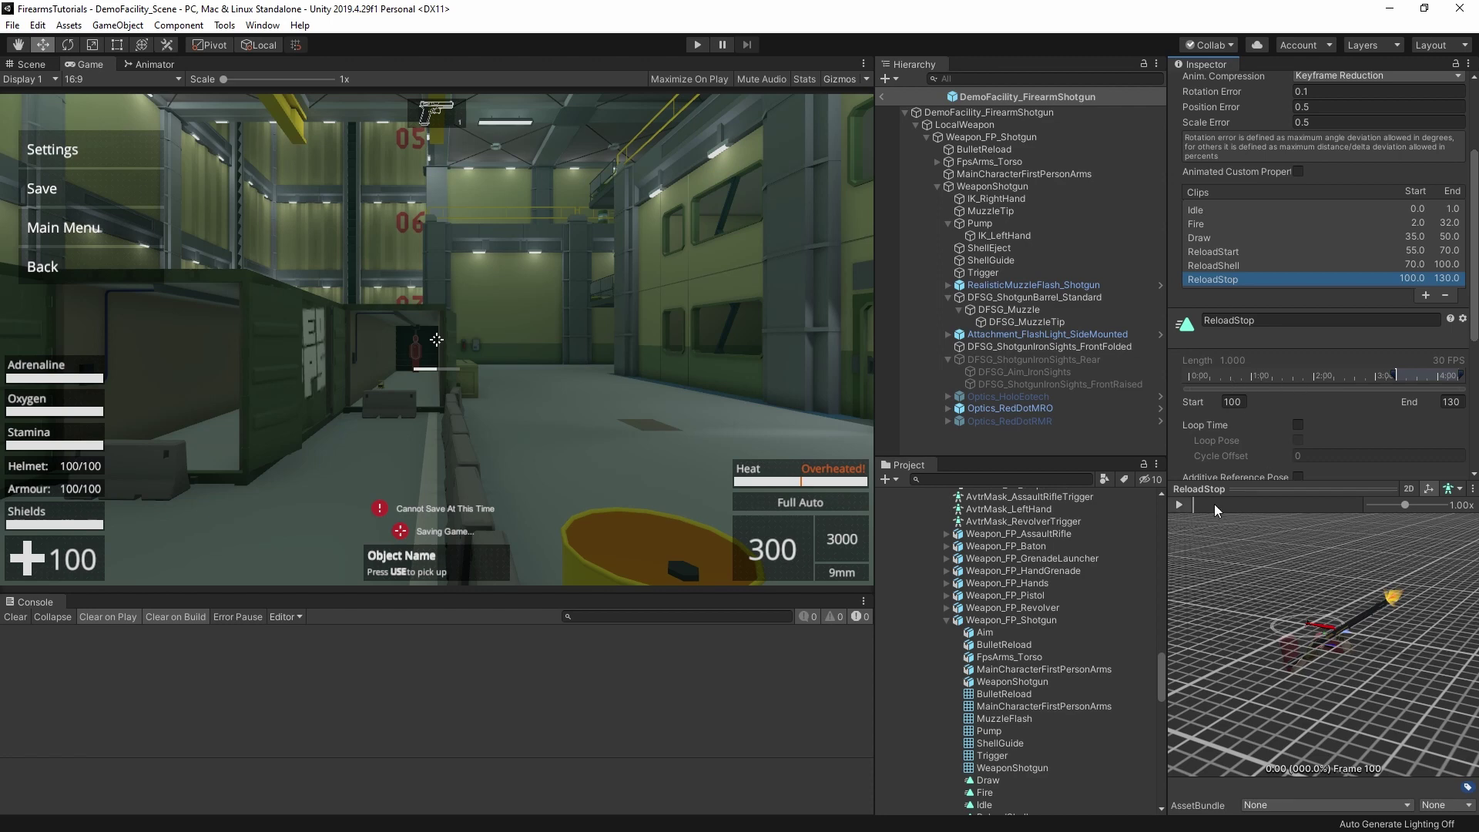
pyautogui.moveTo(1215, 504); pyautogui.dragTo(1332, 536)
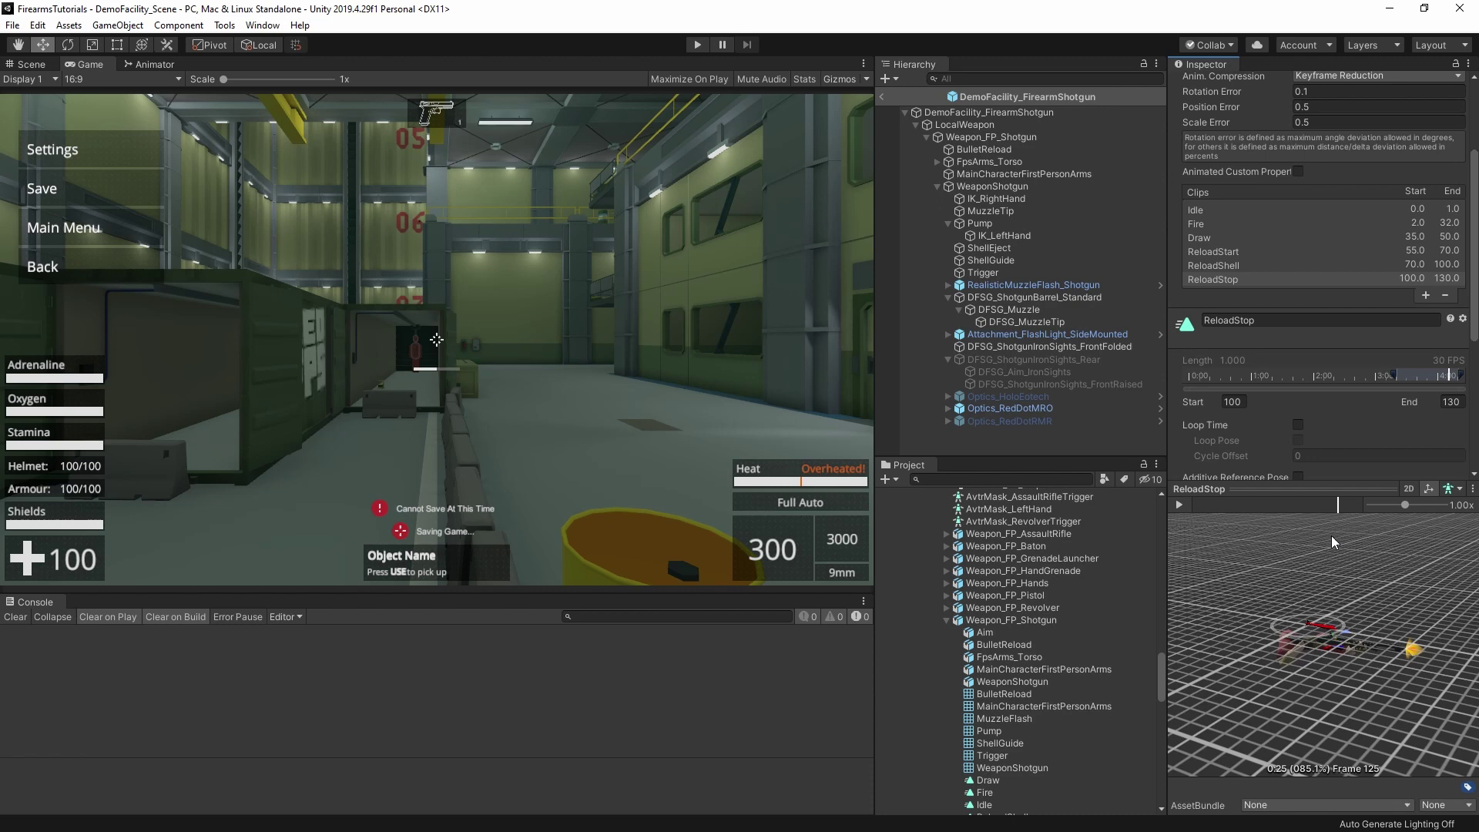
pyautogui.scroll(10, 1390, 658)
pyautogui.scroll(-10, 1431, 651)
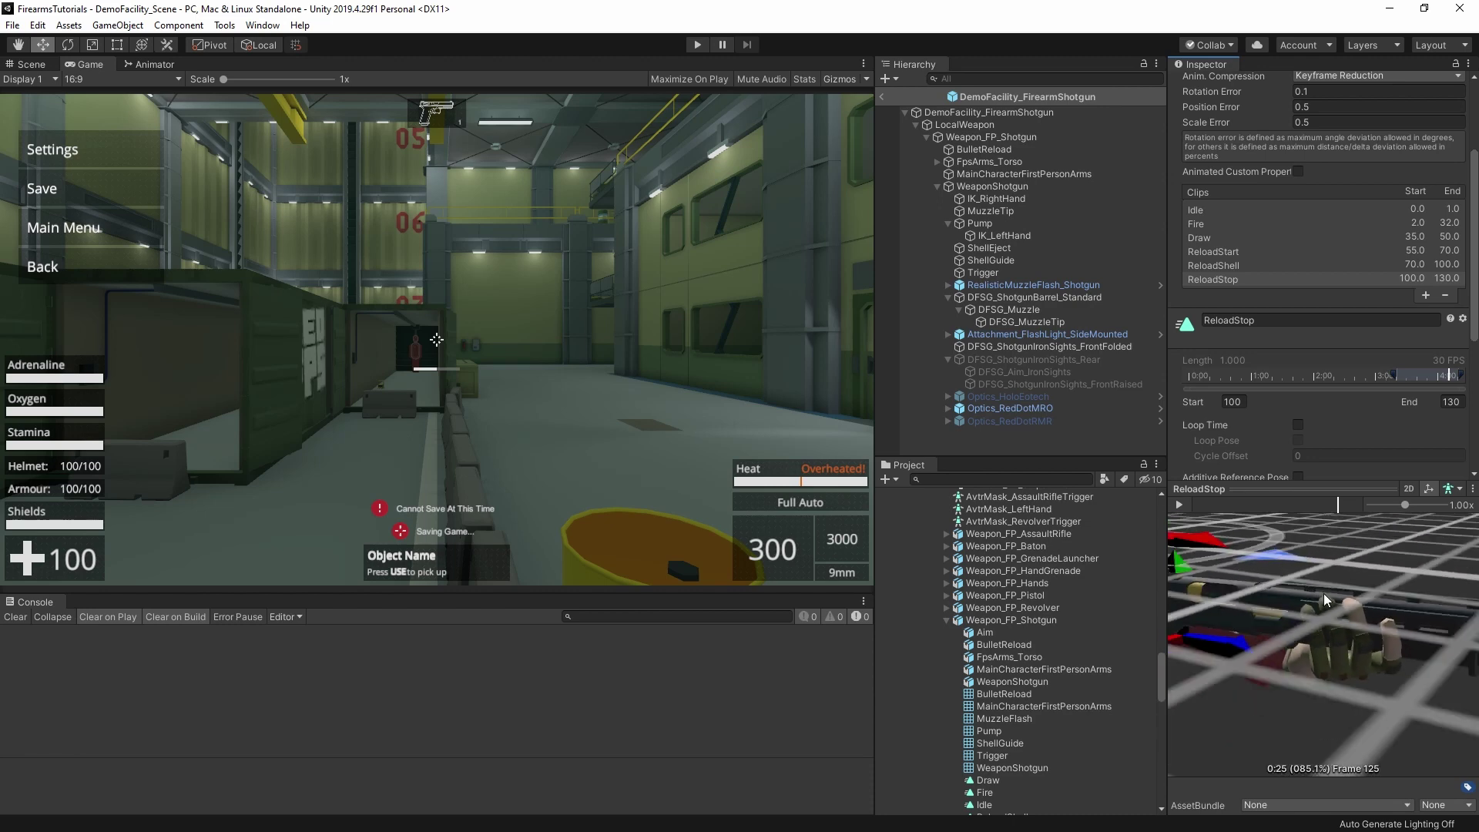
pyautogui.click(1352, 506)
pyautogui.moveTo(1353, 506)
pyautogui.mouseDown()
pyautogui.moveTo(1367, 507)
pyautogui.moveTo(1352, 509)
pyautogui.mouseUp()
pyautogui.scroll(-5, 1218, 378)
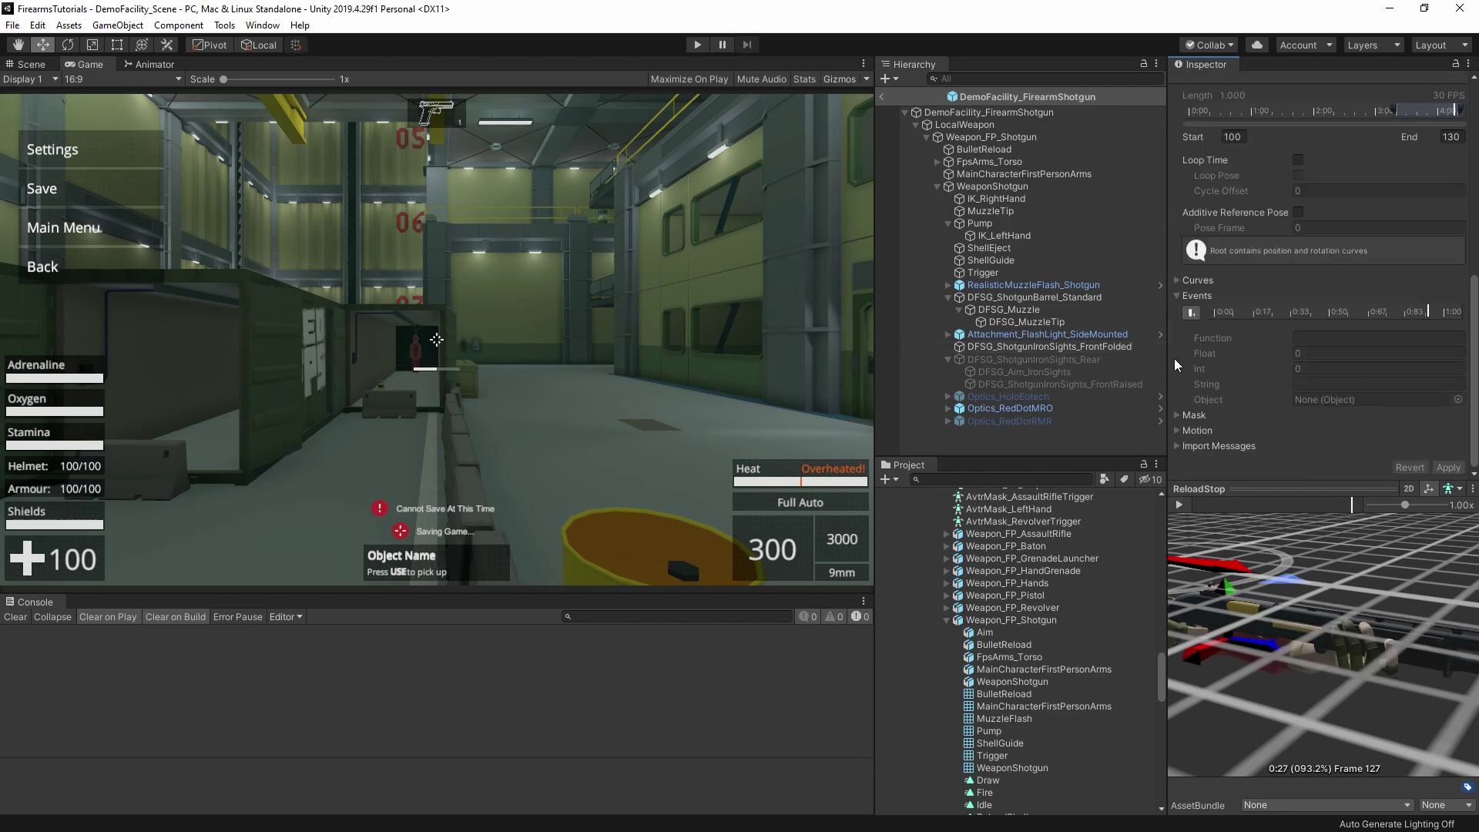
# - Add a FirearmReloadComplete event there, apply it, and start Play mode
pyautogui.click(1191, 312)
pyautogui.click(1352, 338)
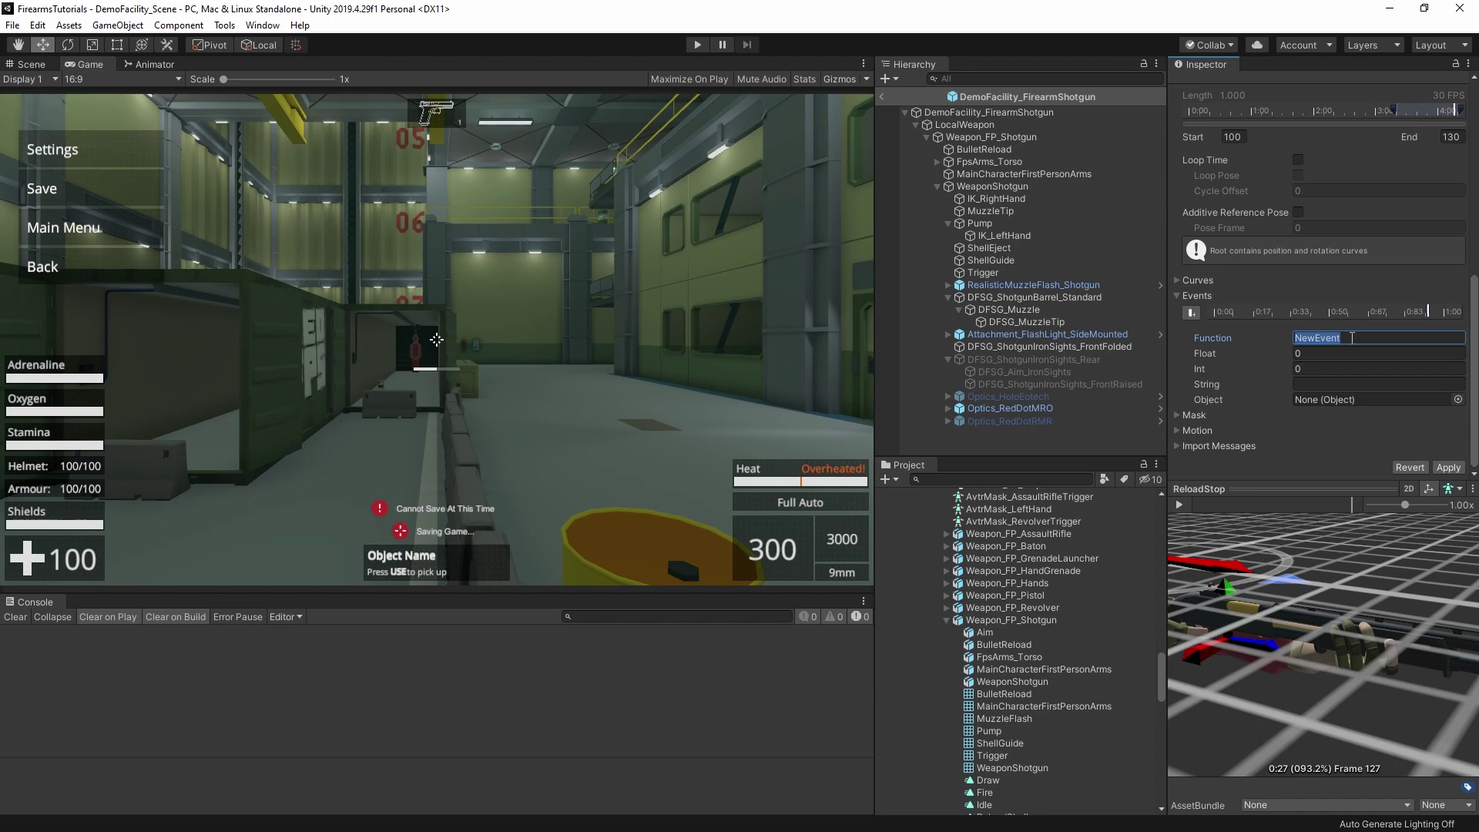
pyautogui.write('FirearmReloadPartial')
pyautogui.write('Complete')
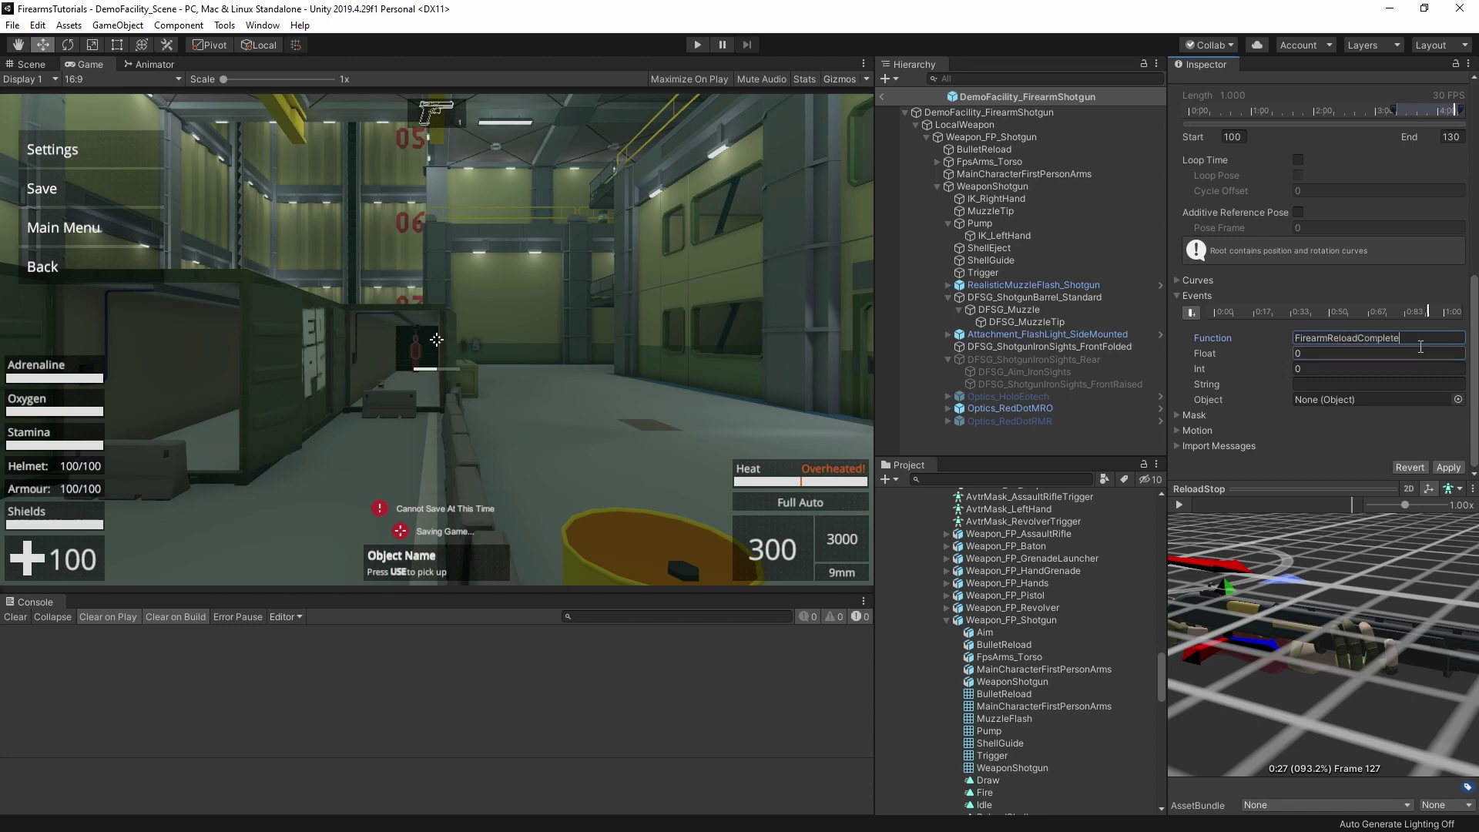
pyautogui.click(1448, 468)
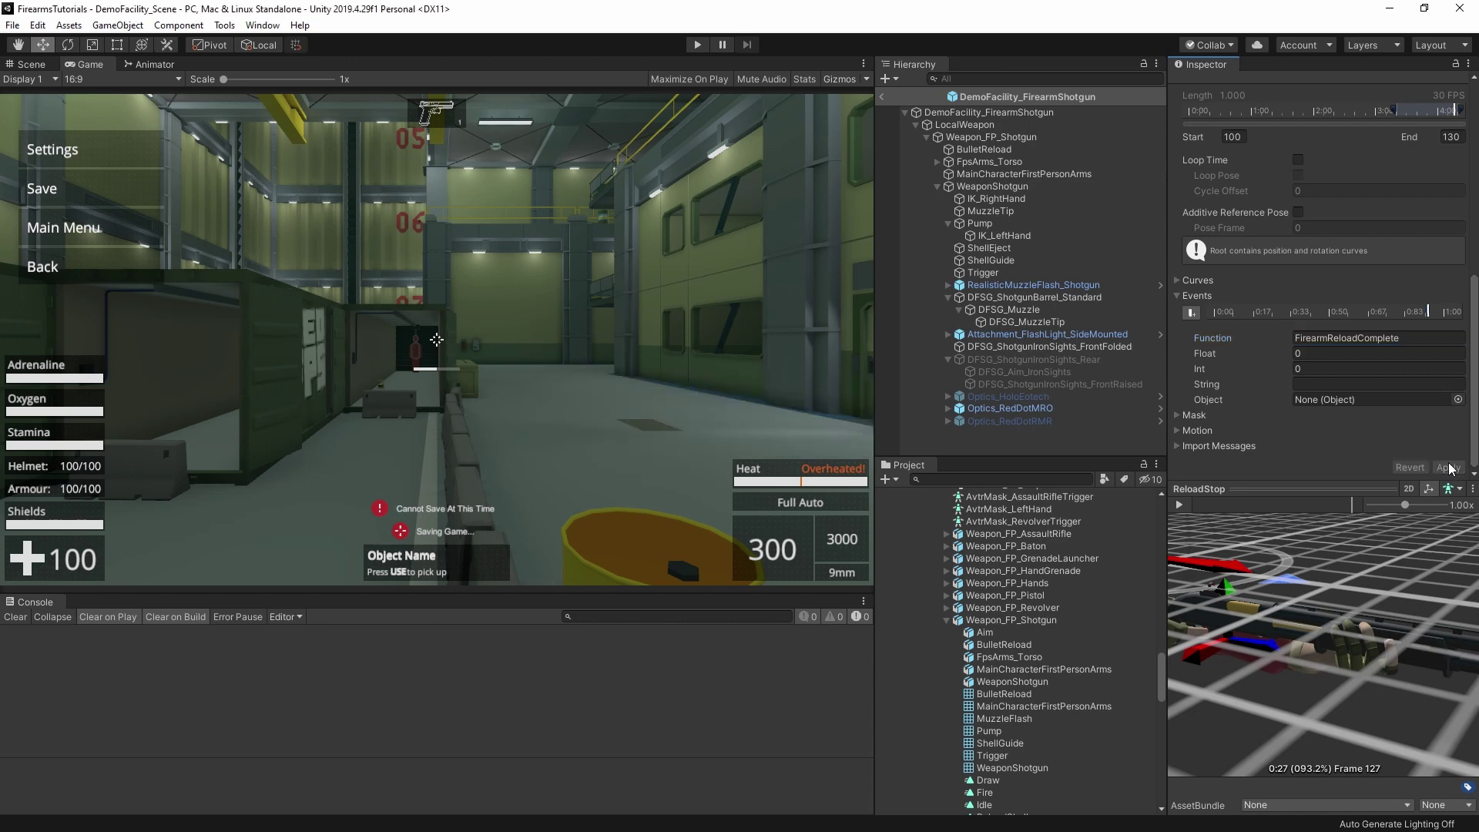
pyautogui.click(697, 46)
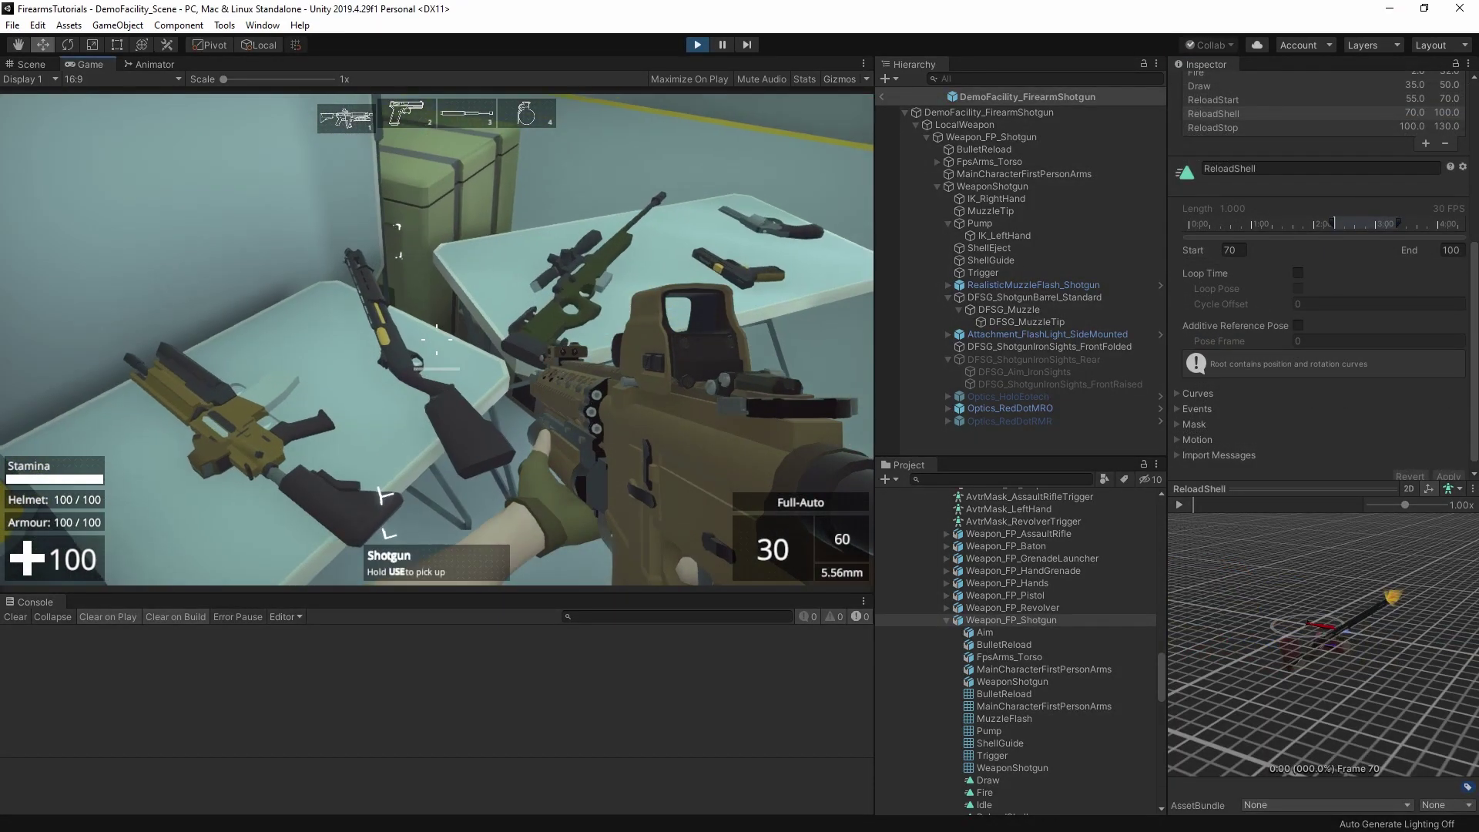
# - Switch to the shotgun, fire five rounds with two reloads, then pause and stop Play mode
pyautogui.press('e')
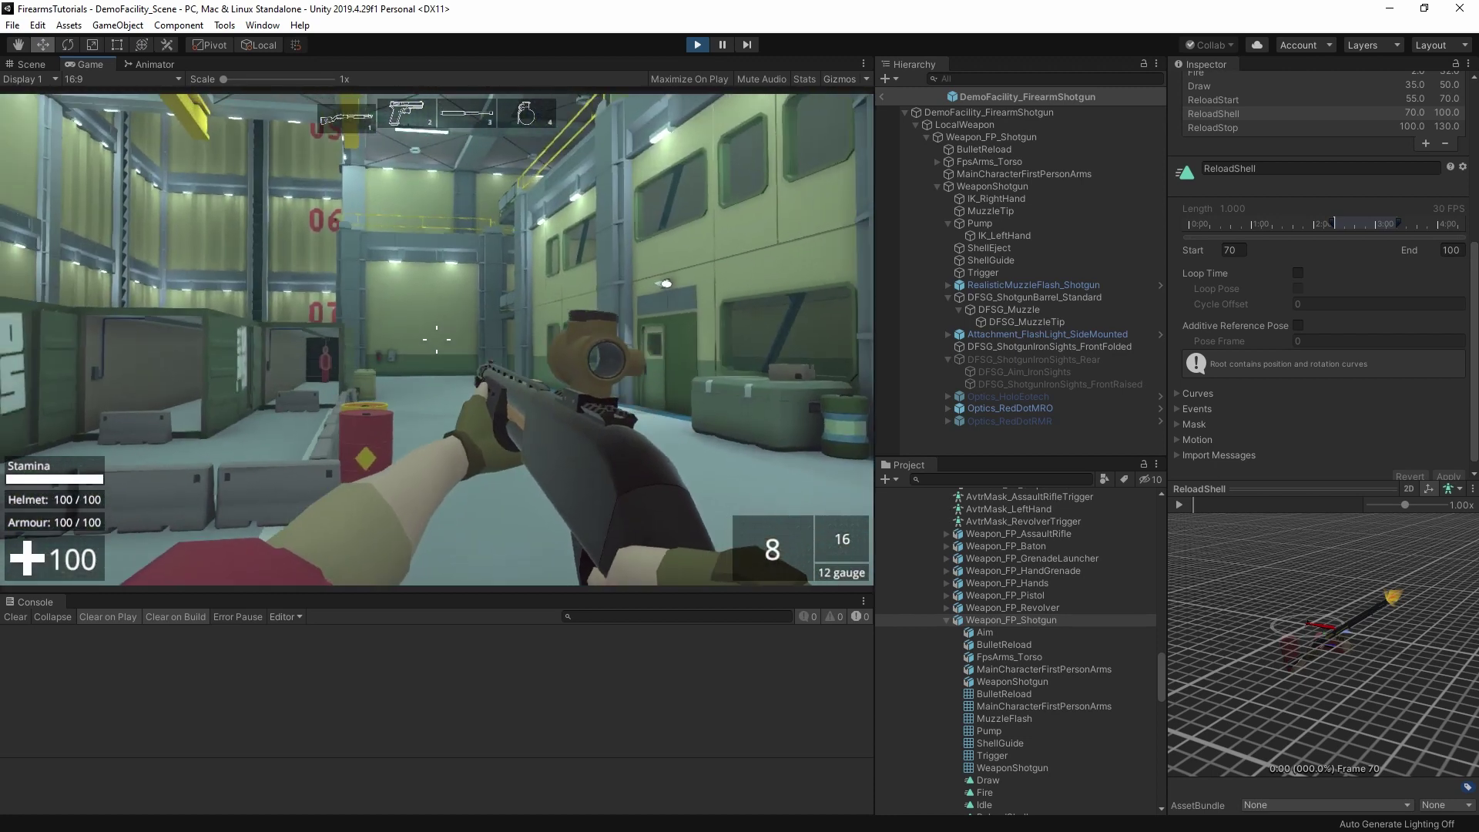
pyautogui.click(436, 339)
pyautogui.click(436, 339)
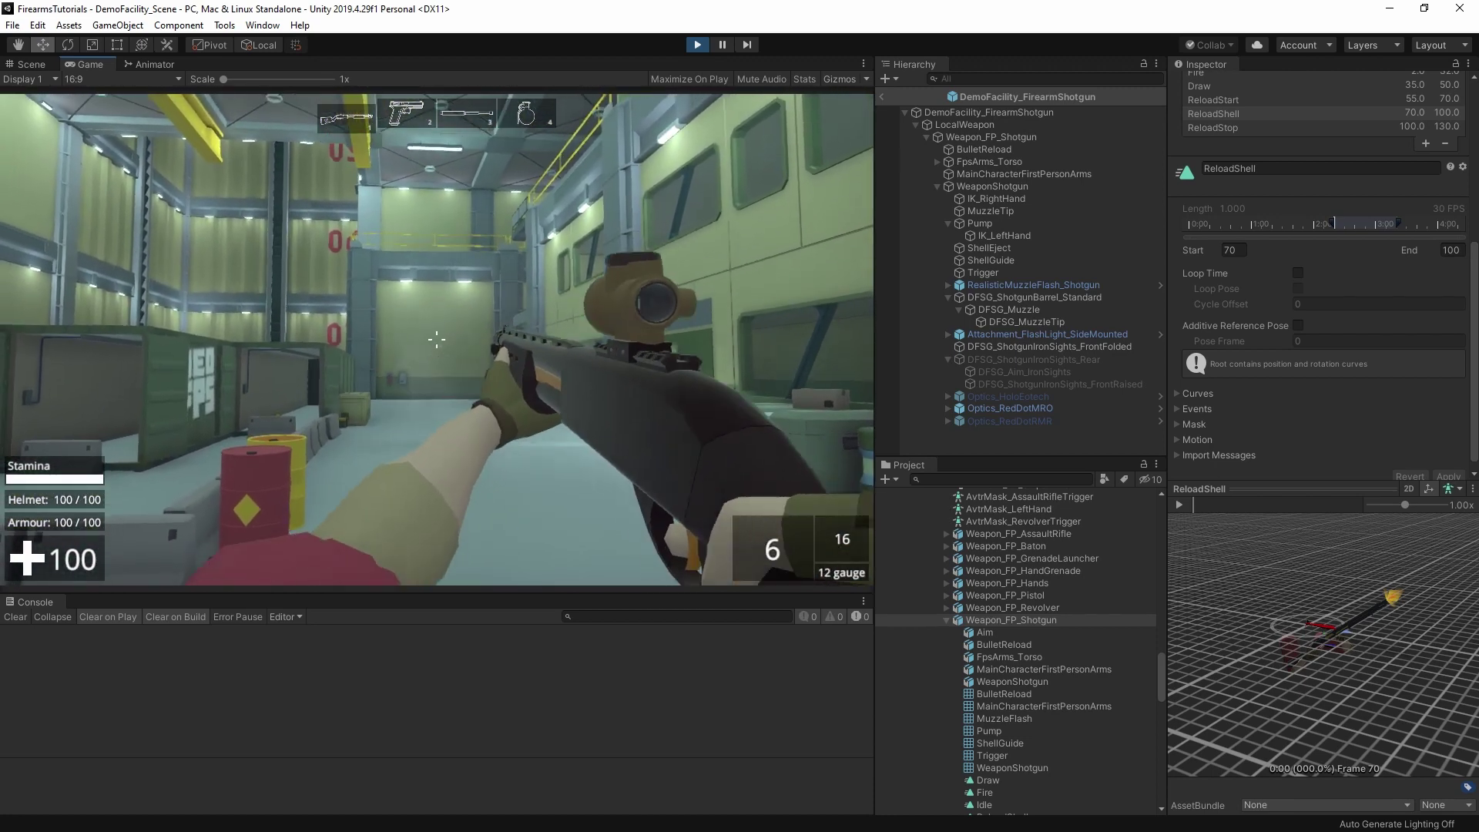
pyautogui.click(436, 339)
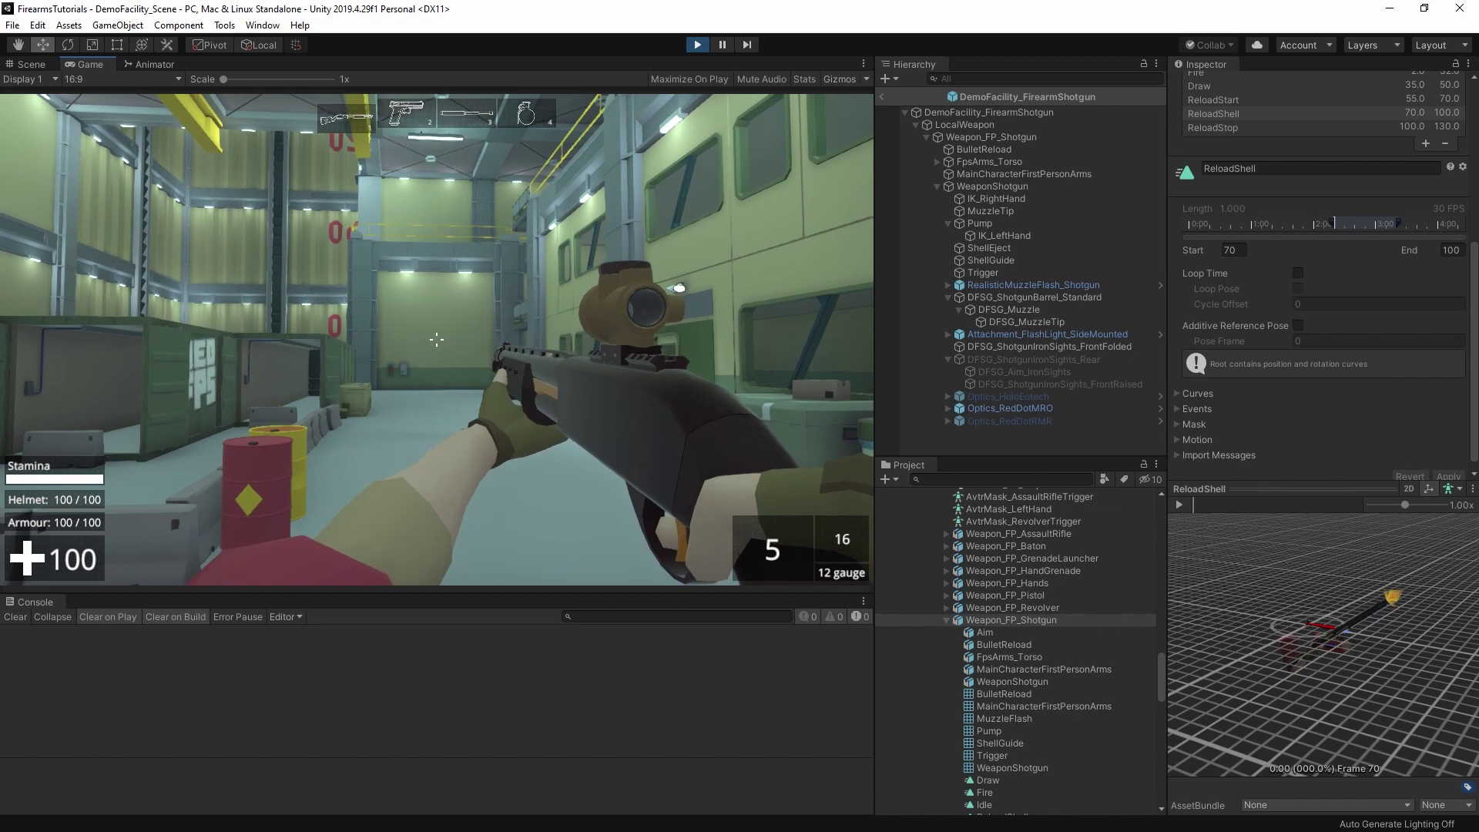
pyautogui.press('r')
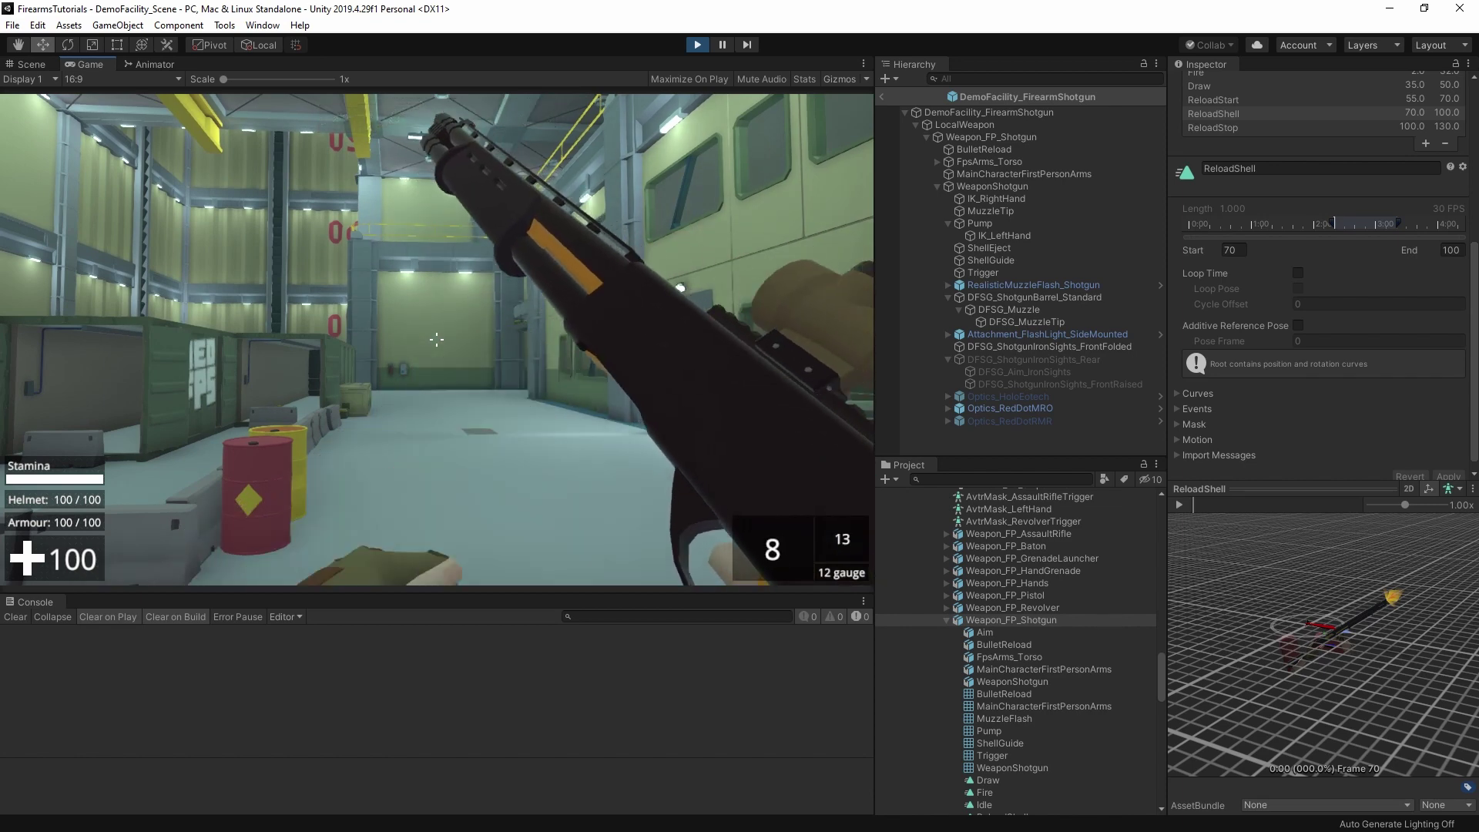
pyautogui.click(436, 339)
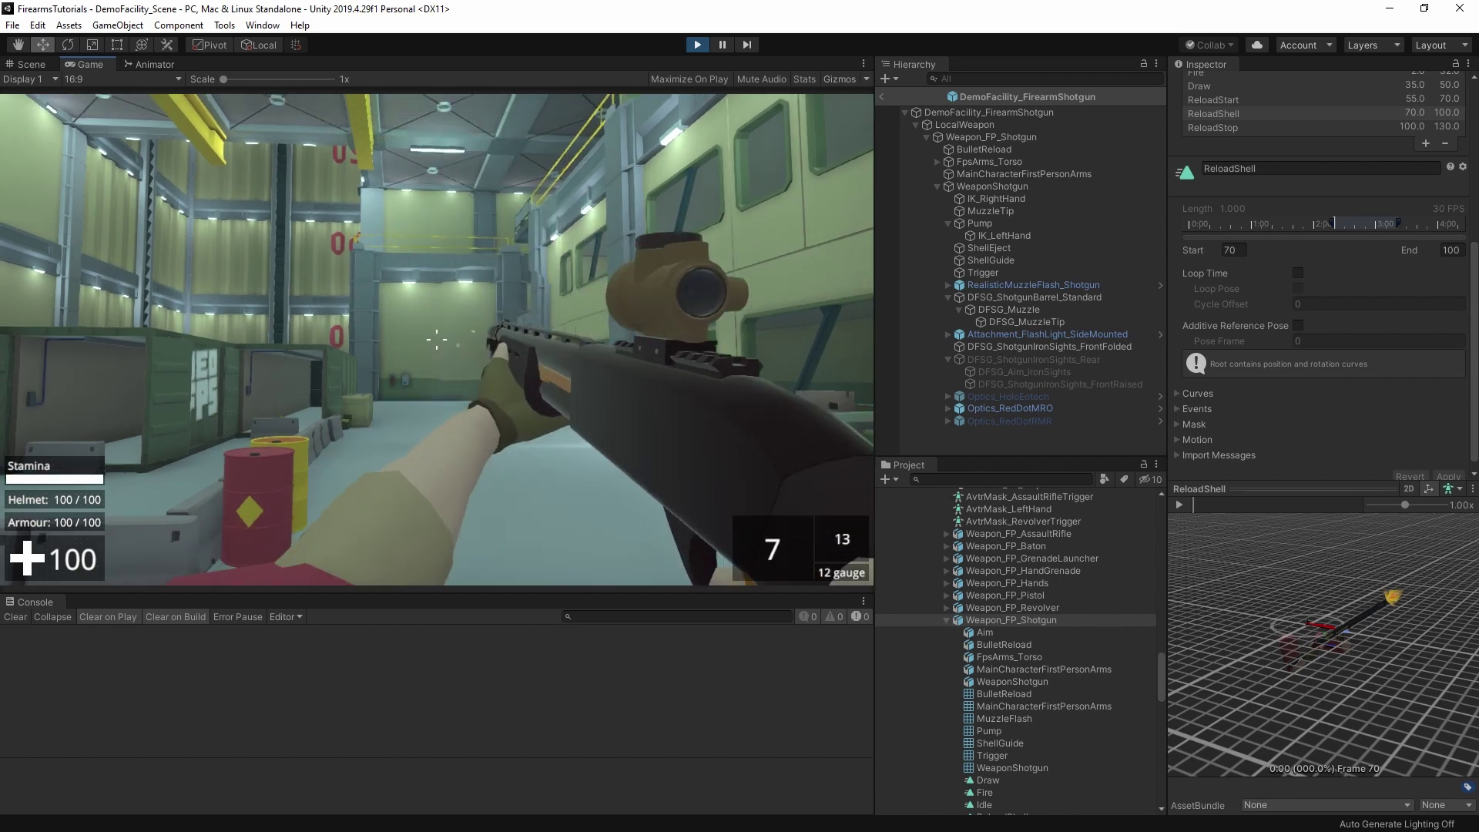
pyautogui.click(436, 339)
pyautogui.press('r')
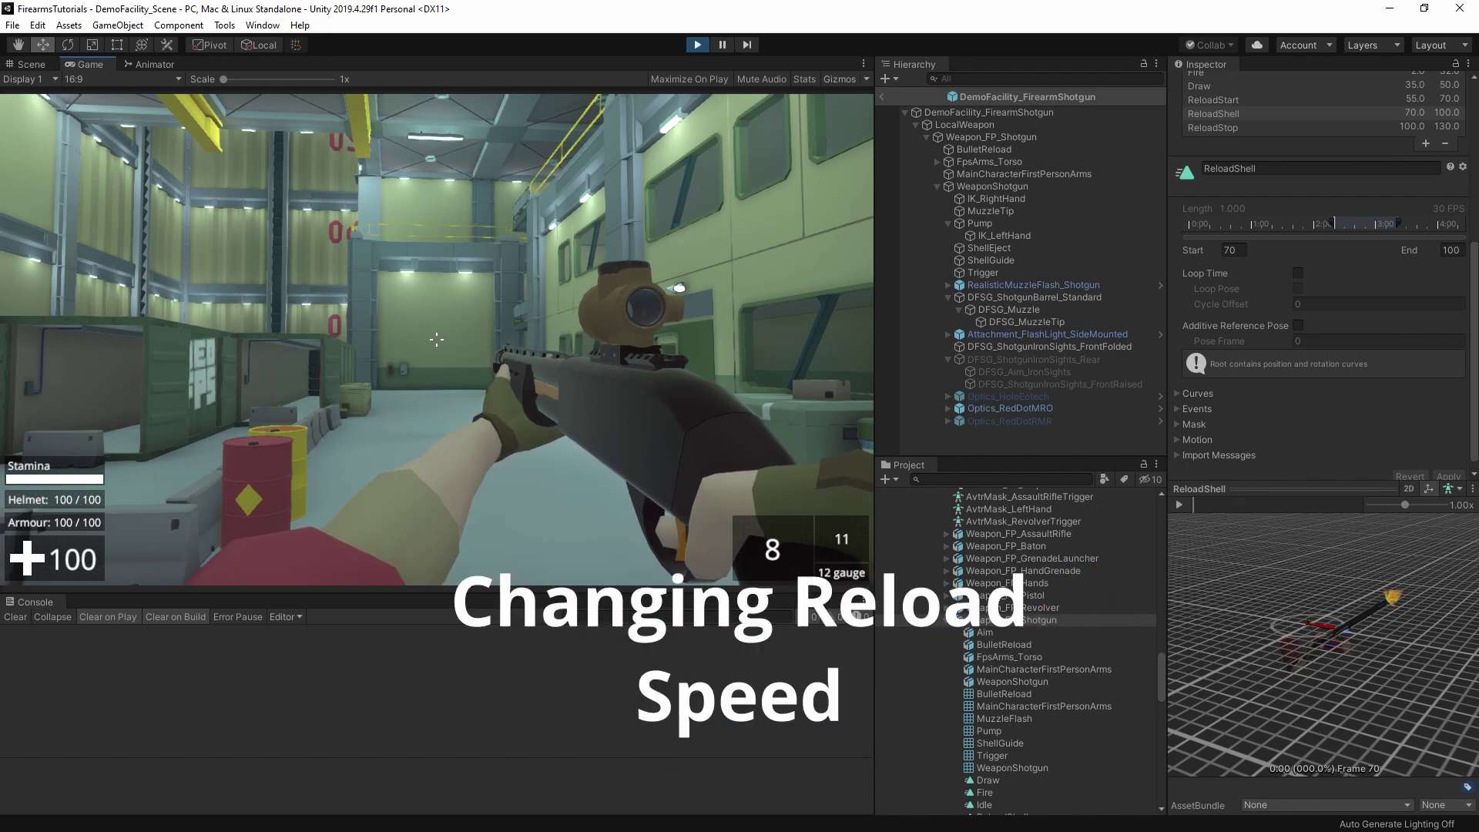
pyautogui.press('Escape')
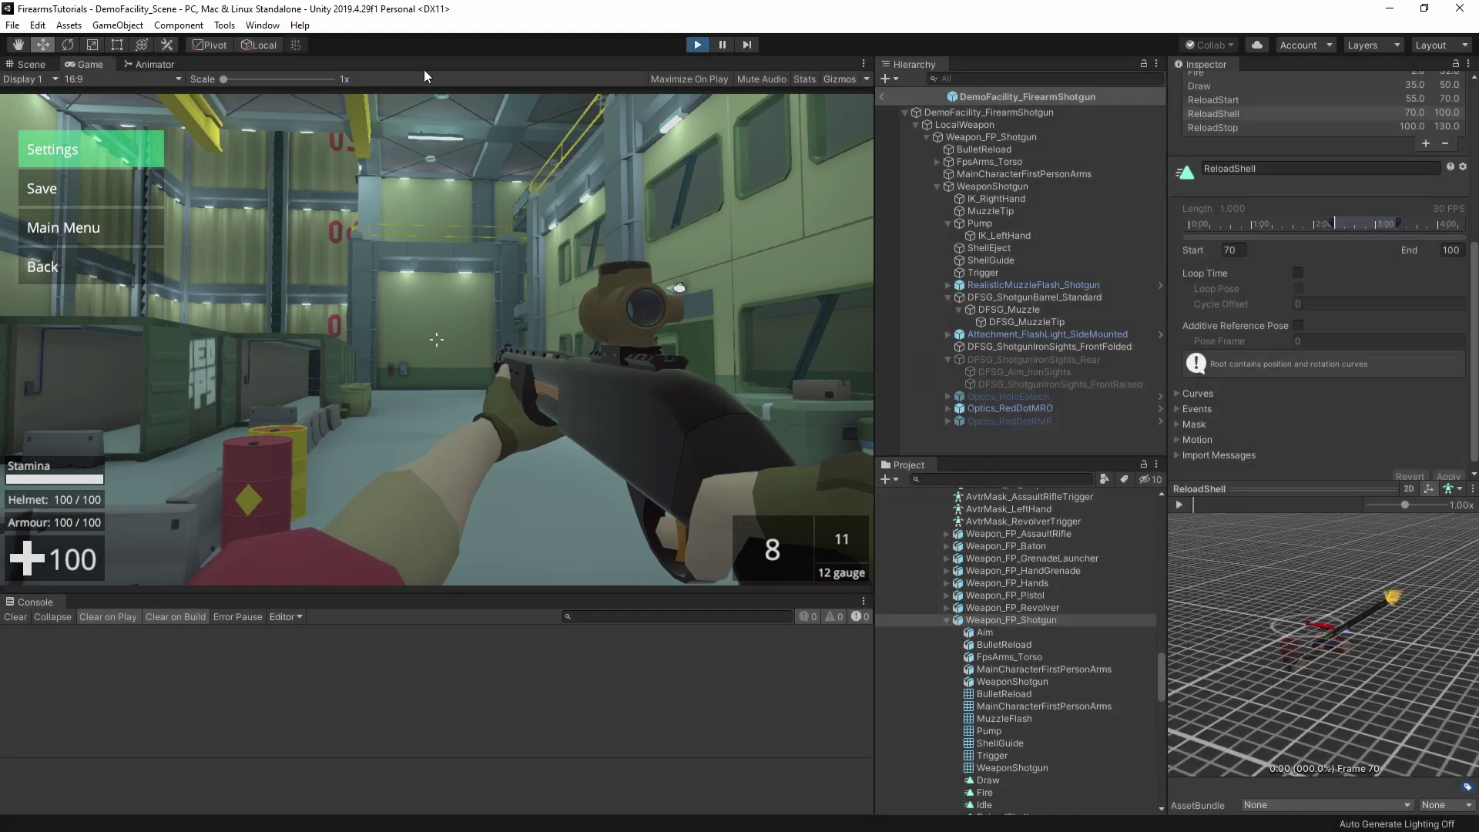
pyautogui.hotkey('ctrl', 'p')
# - Open the shotgun's Animator graph and frame the three reload states
pyautogui.click(148, 64)
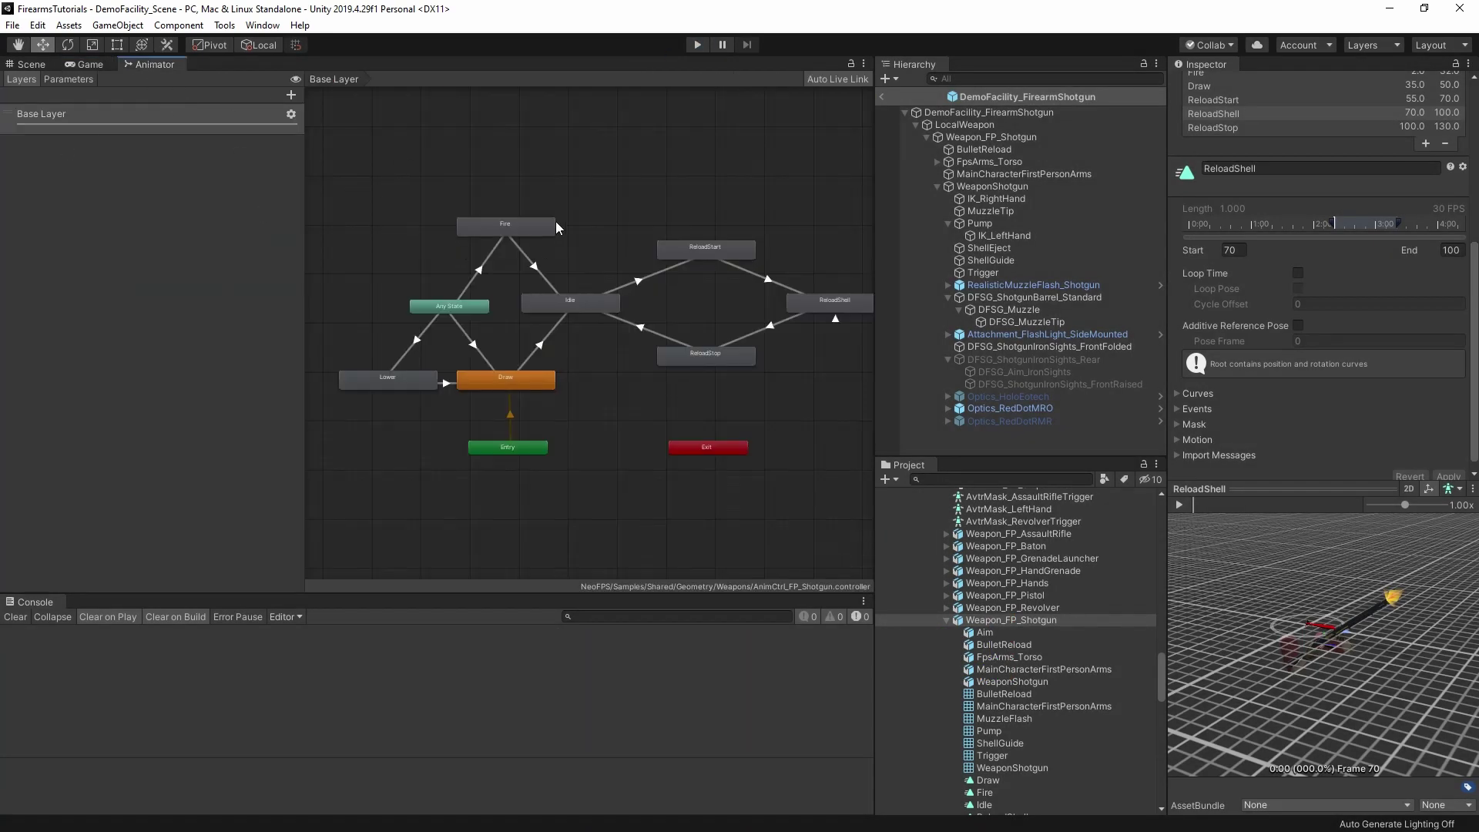
pyautogui.moveTo(751, 281); pyautogui.dragTo(714, 307, button='middle')
pyautogui.scroll(3, 717, 314)
pyautogui.scroll(2, 552, 307)
pyautogui.moveTo(552, 307); pyautogui.dragTo(577, 270, button='middle')
# - Compare the speeds of the ReloadStart, ReloadShell and ReloadStop states, ending on ReloadStop
pyautogui.click(655, 203)
pyautogui.click(789, 305)
pyautogui.click(564, 382)
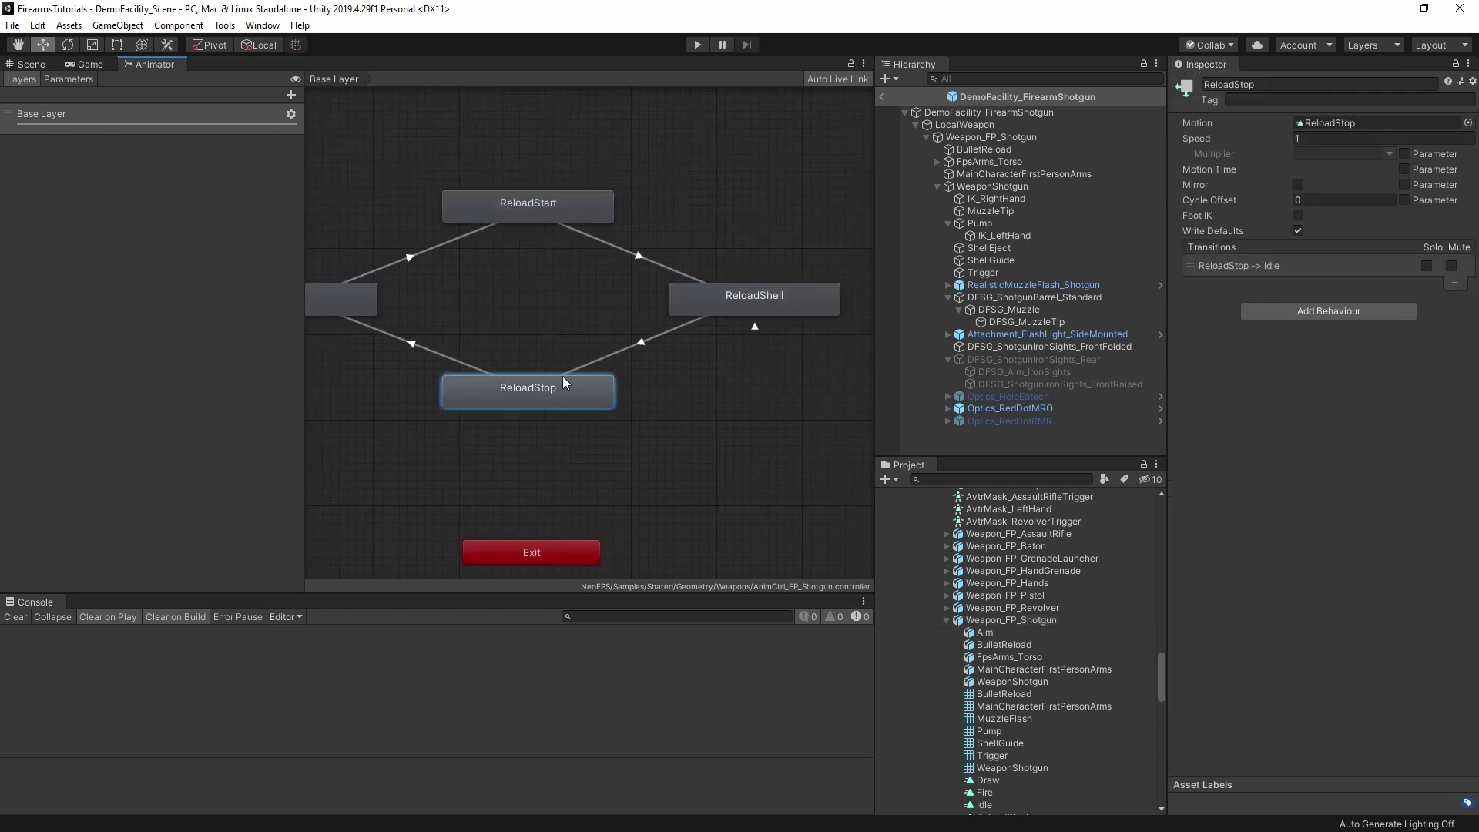
pyautogui.click(561, 210)
pyautogui.click(763, 301)
pyautogui.click(539, 204)
pyautogui.click(778, 304)
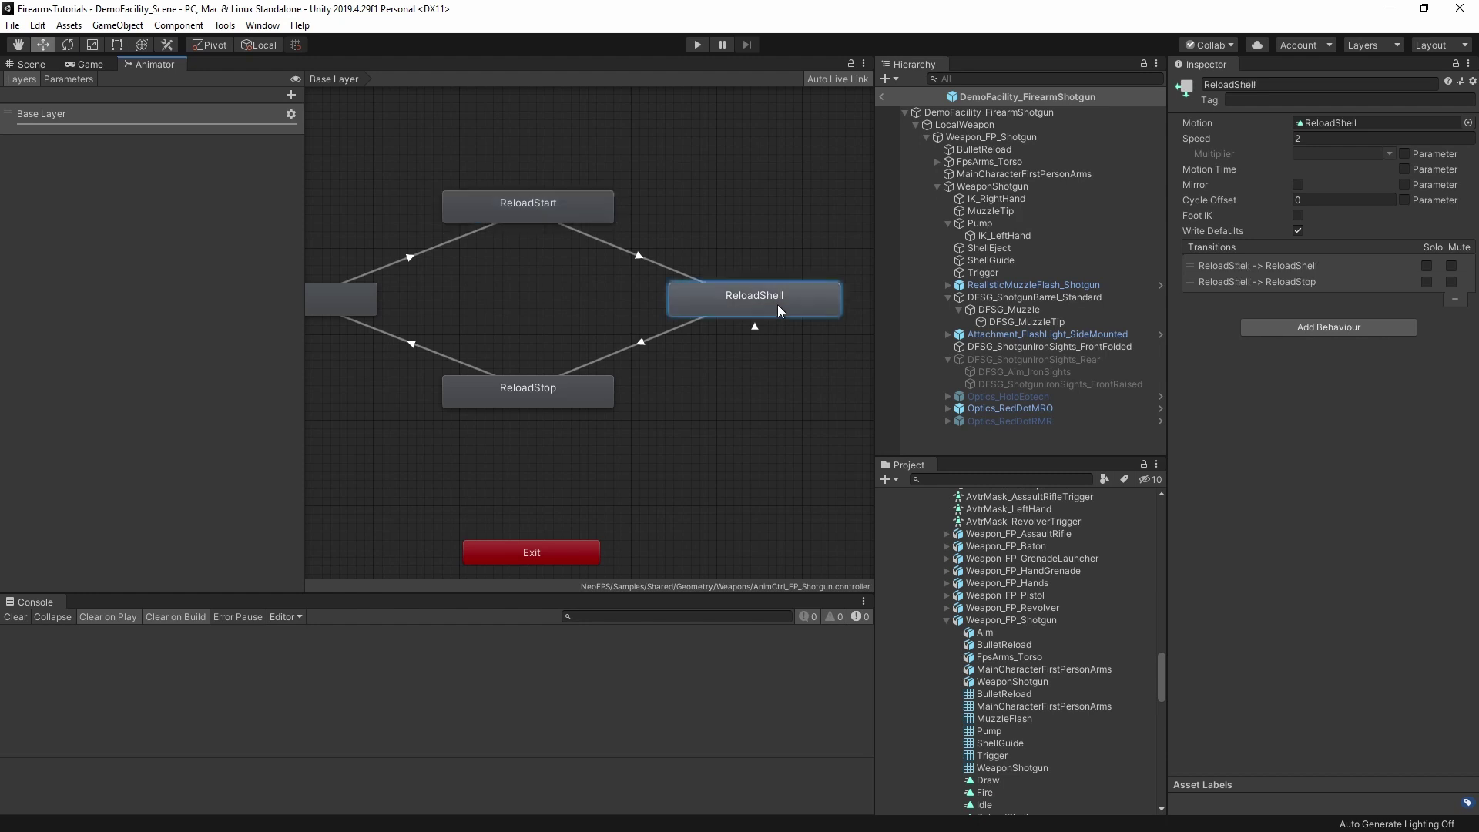
pyautogui.click(572, 396)
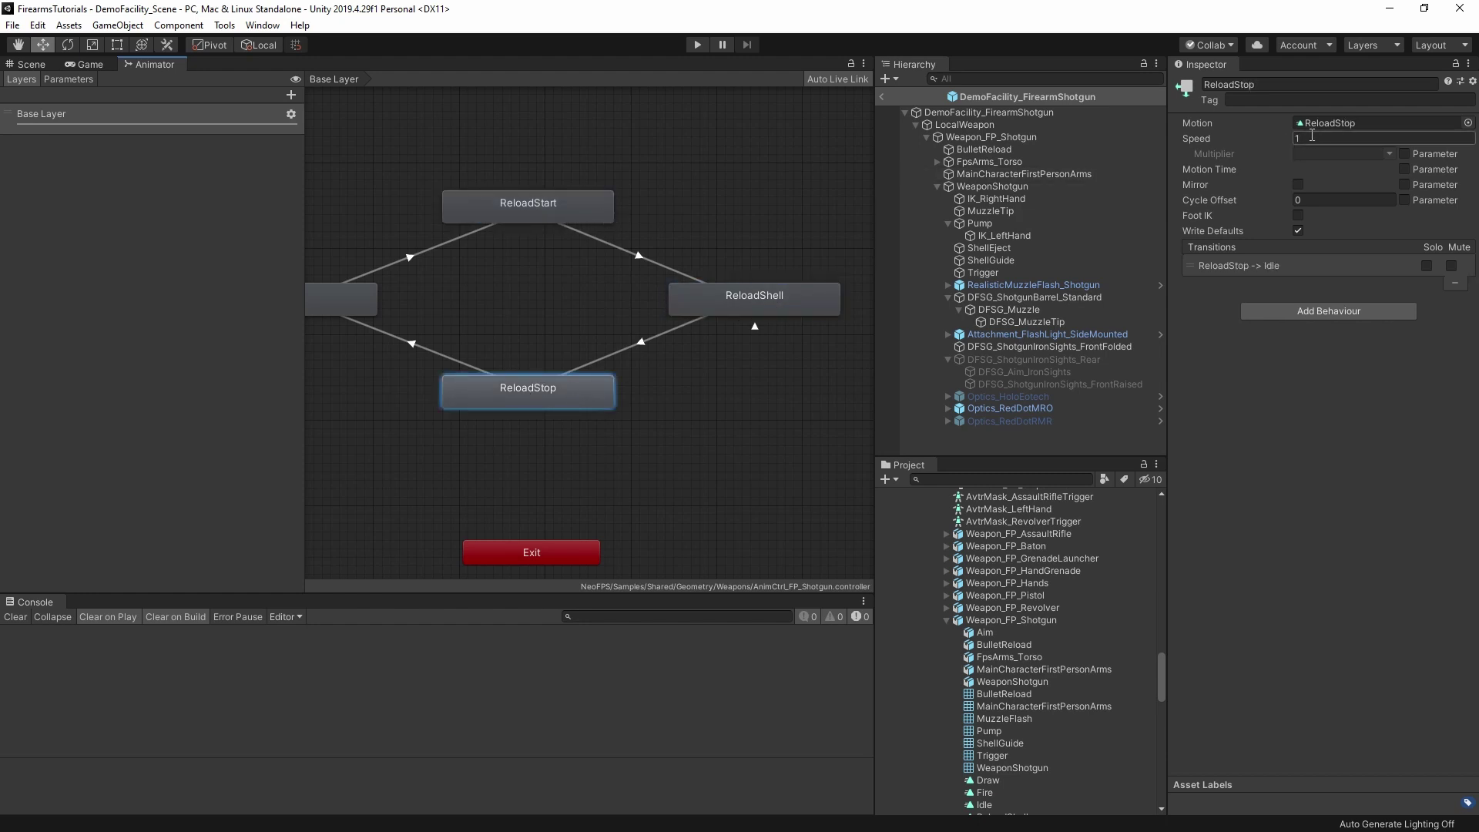
# - Set ReloadStop's speed to 1 and add a float parameter reloadSpeed with value 1
pyautogui.write('1')
pyautogui.click(74, 80)
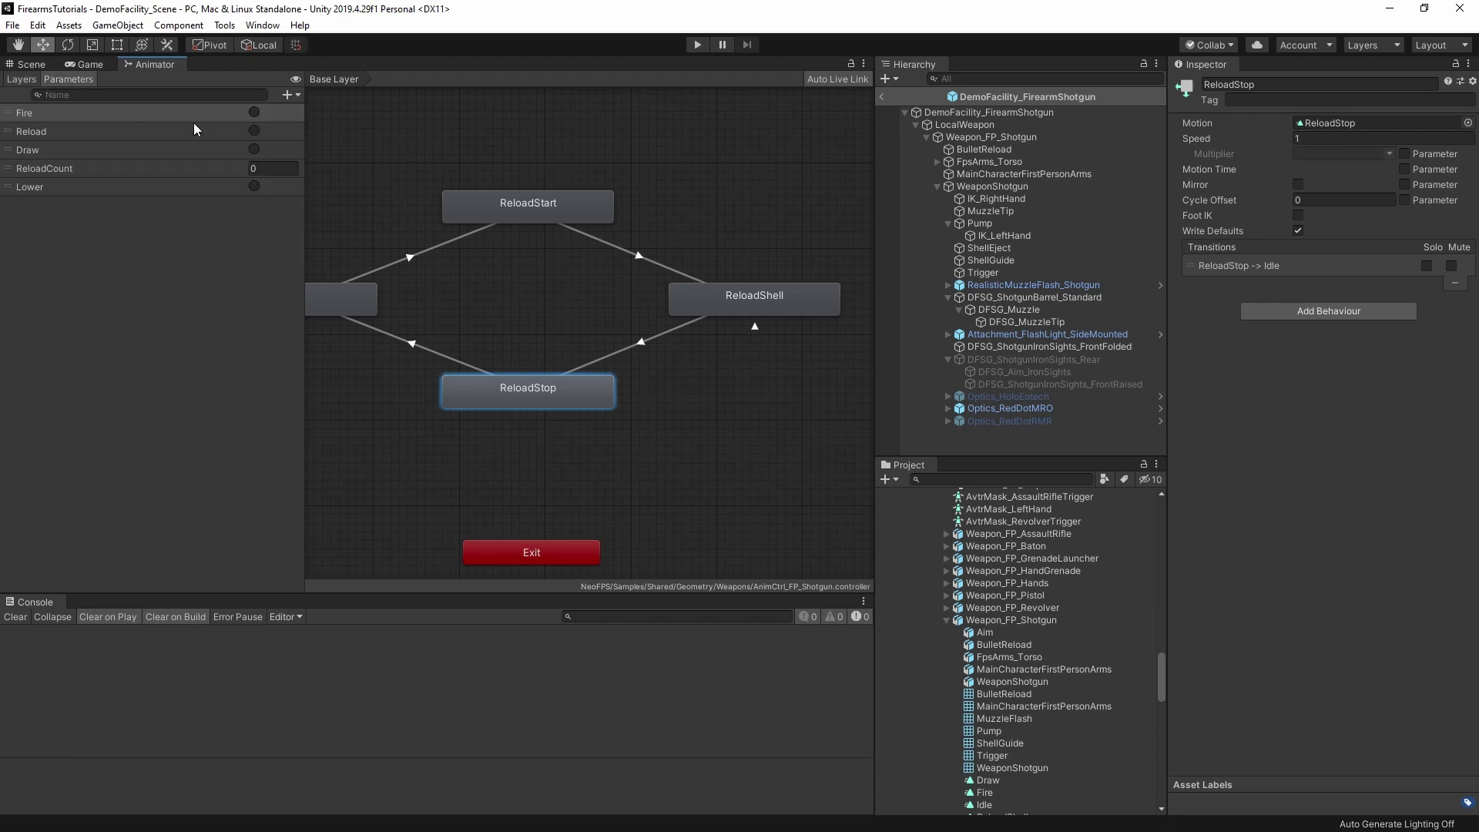
pyautogui.click(287, 95)
pyautogui.click(315, 113)
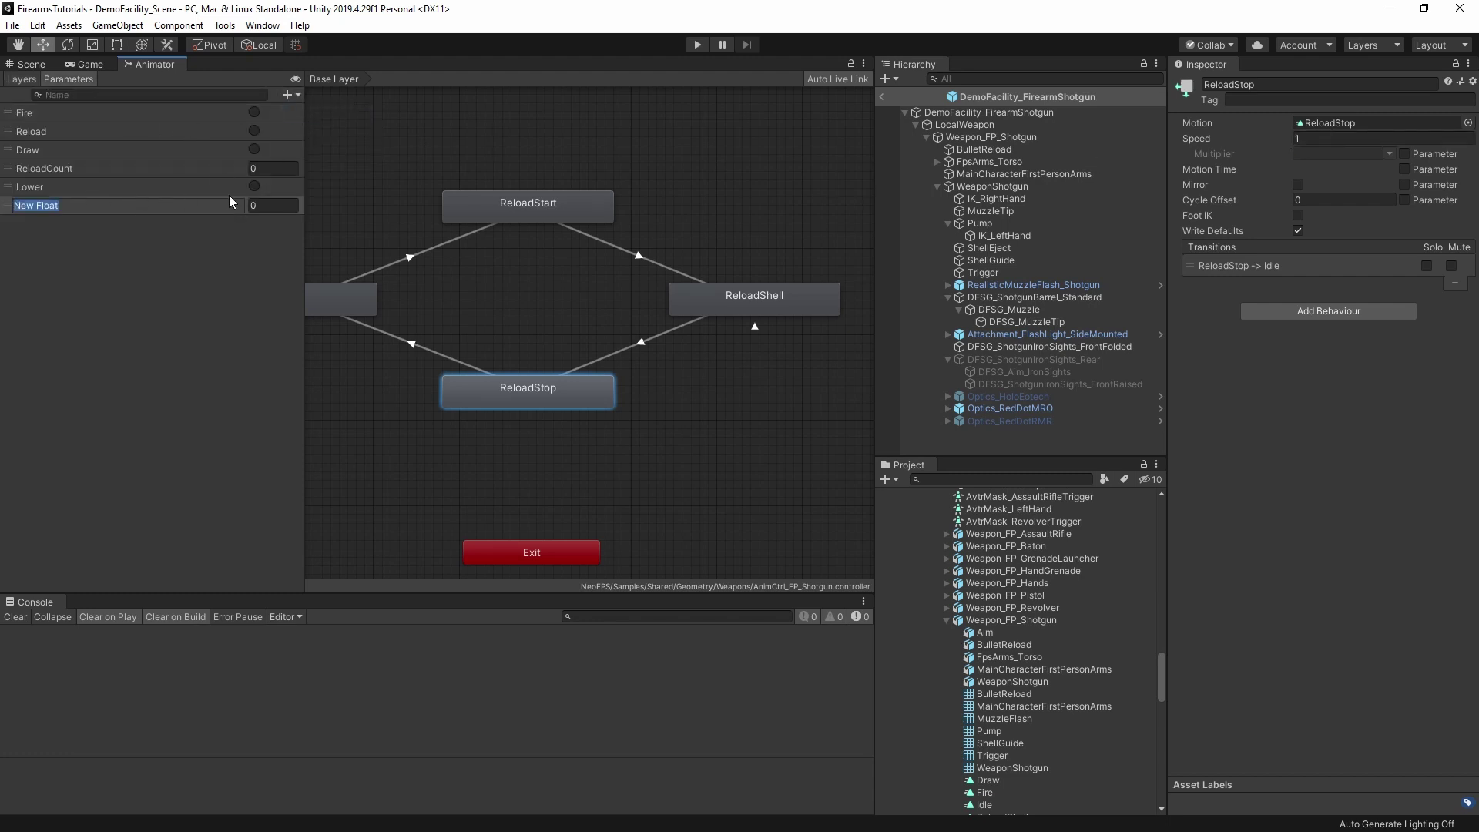
pyautogui.write('reloadSpeed')
pyautogui.press('Return')
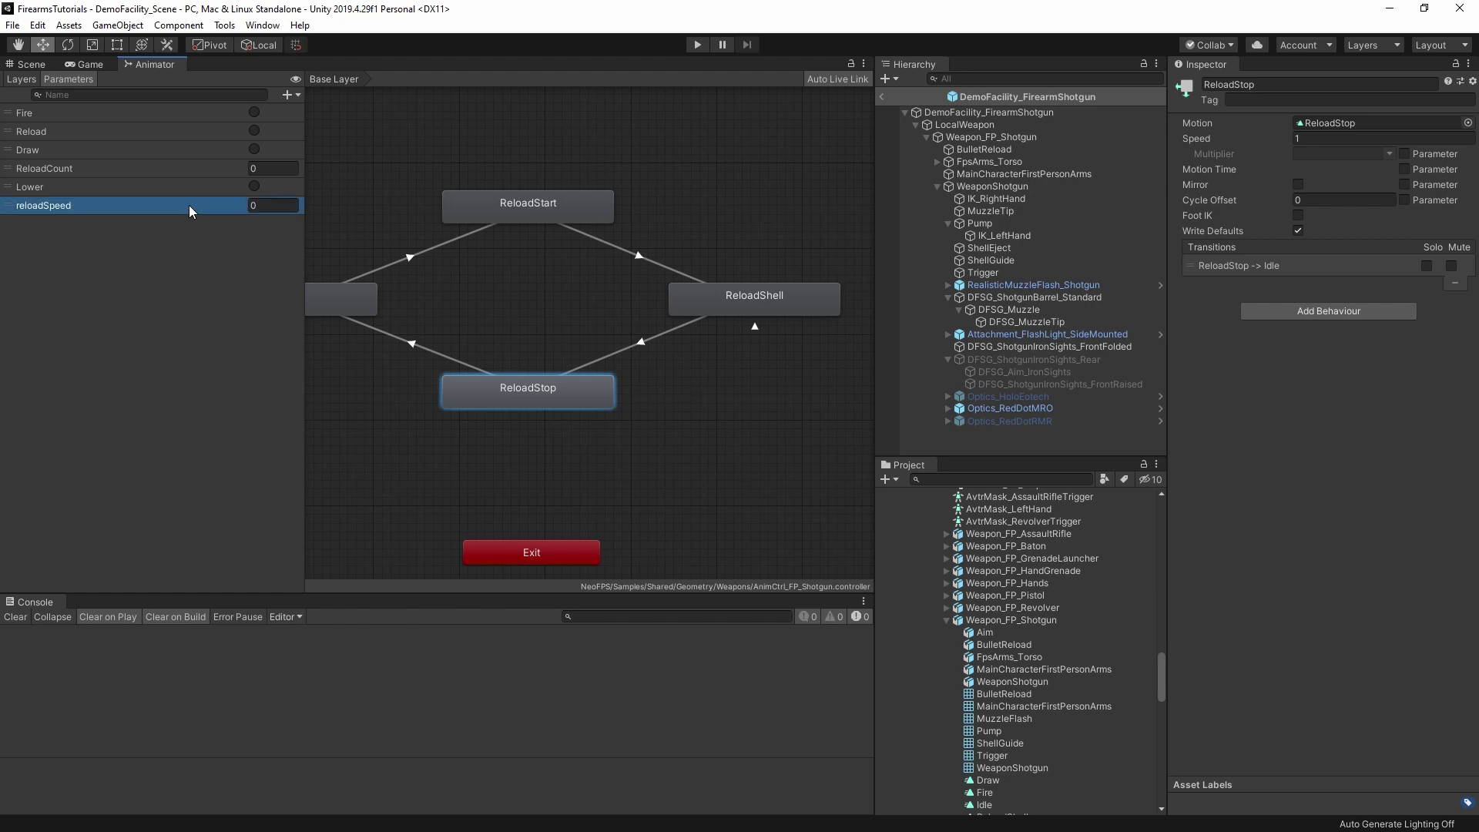
pyautogui.click(273, 205)
pyautogui.write('1')
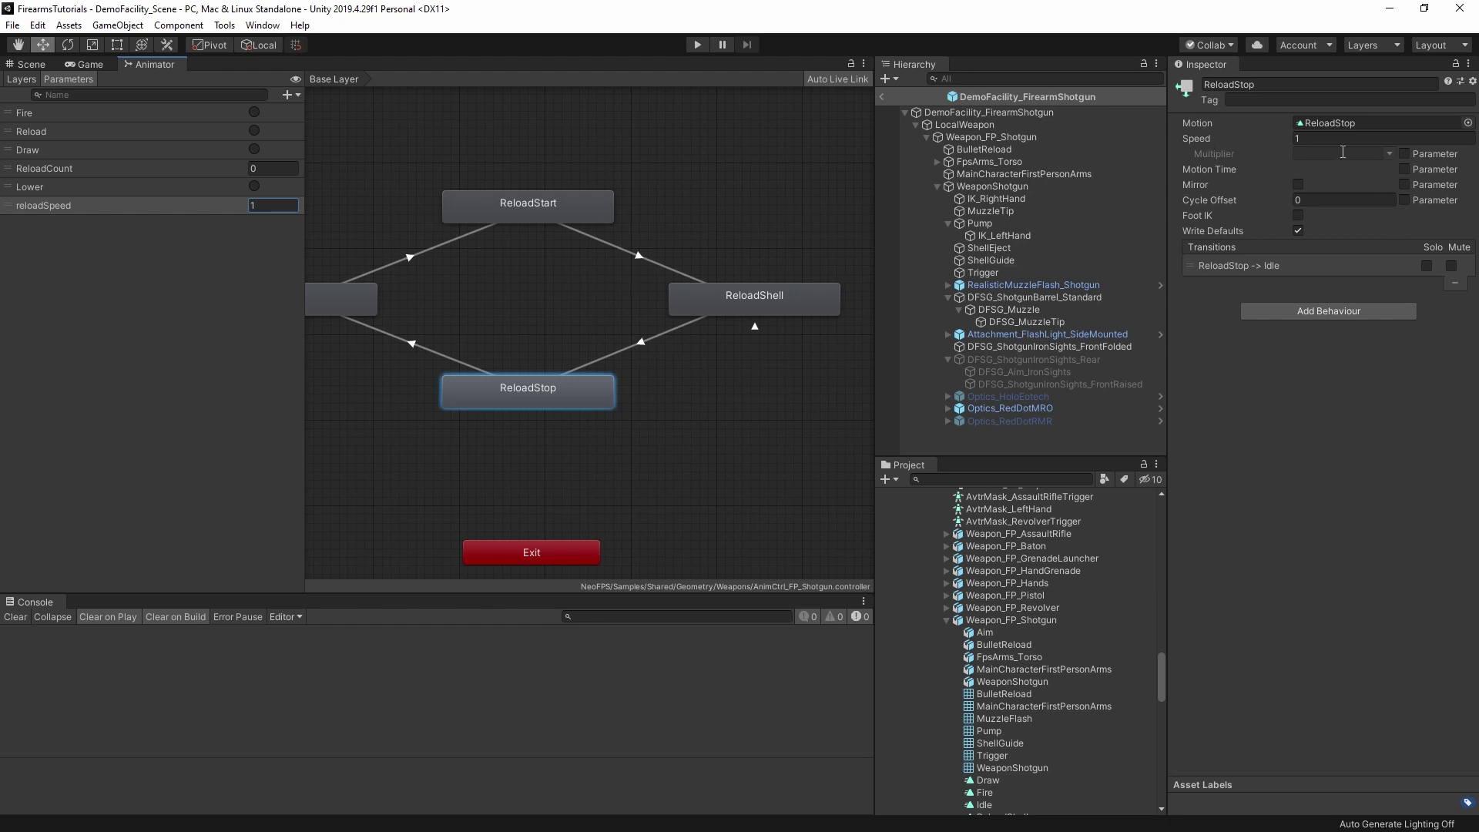
# - Make reloadSpeed the speed multiplier parameter for ReloadStop, ReloadShell and ReloadStart
pyautogui.click(1404, 153)
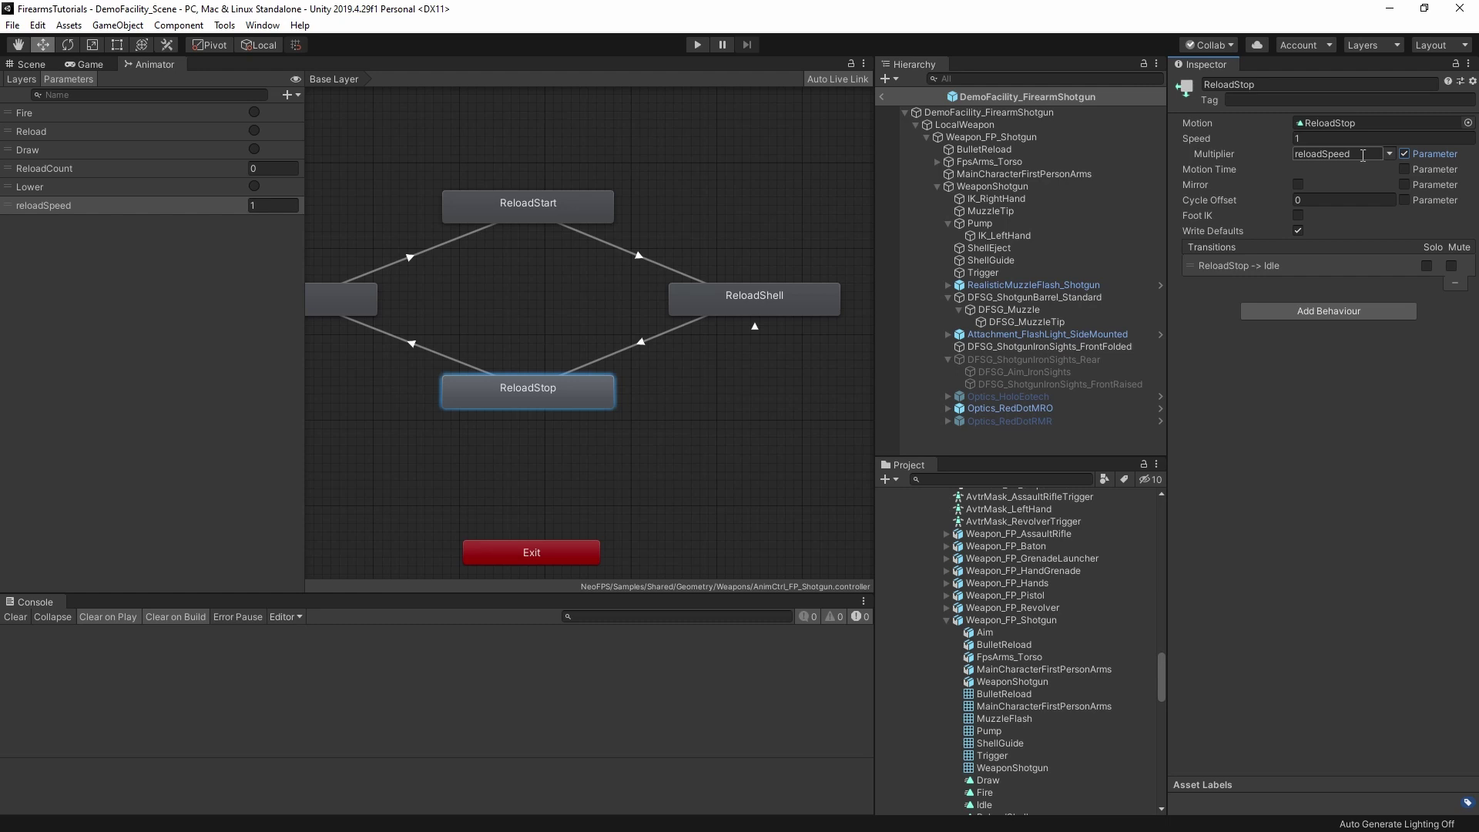
pyautogui.click(1389, 154)
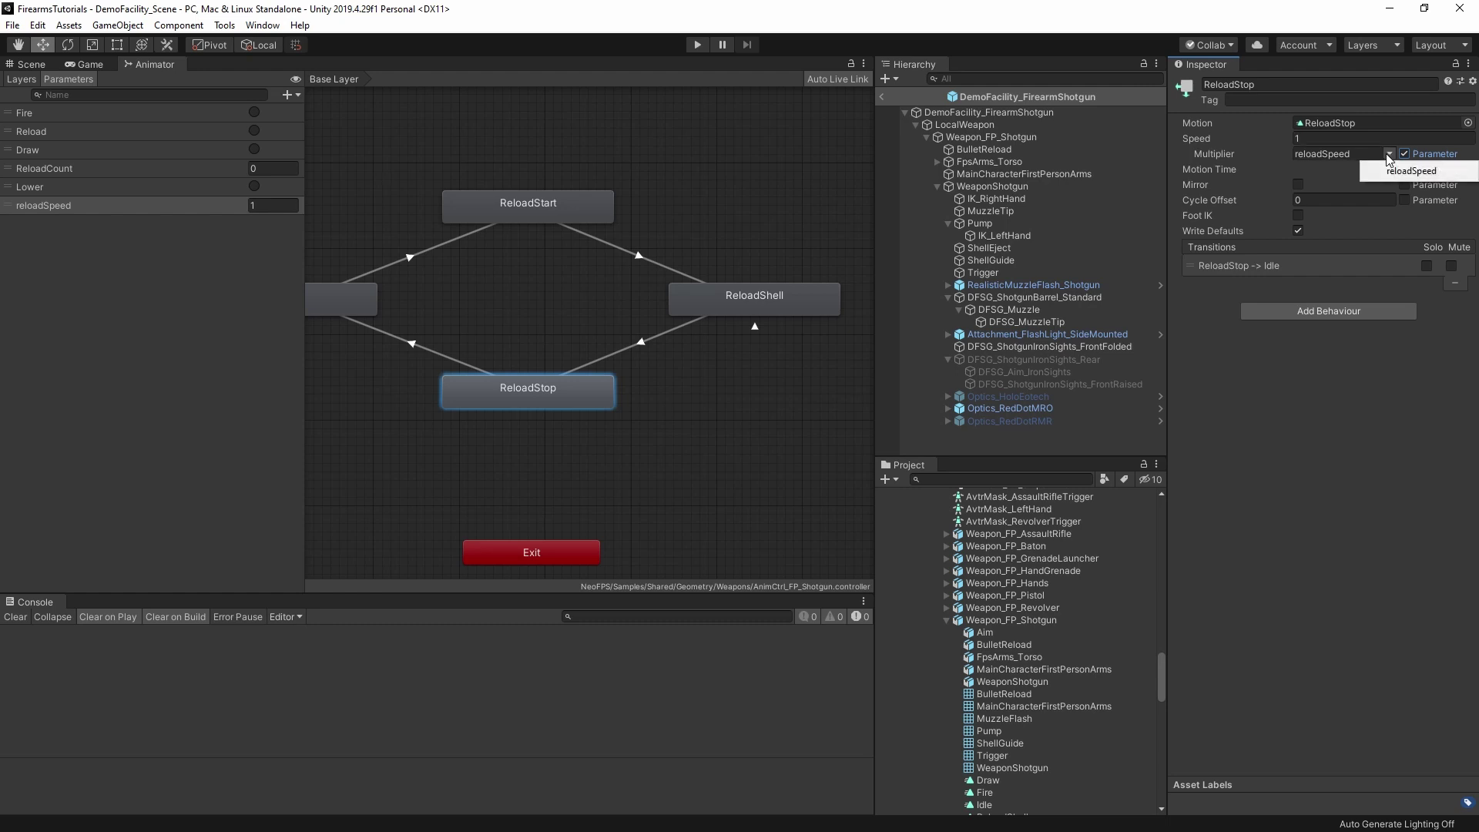
pyautogui.click(1365, 153)
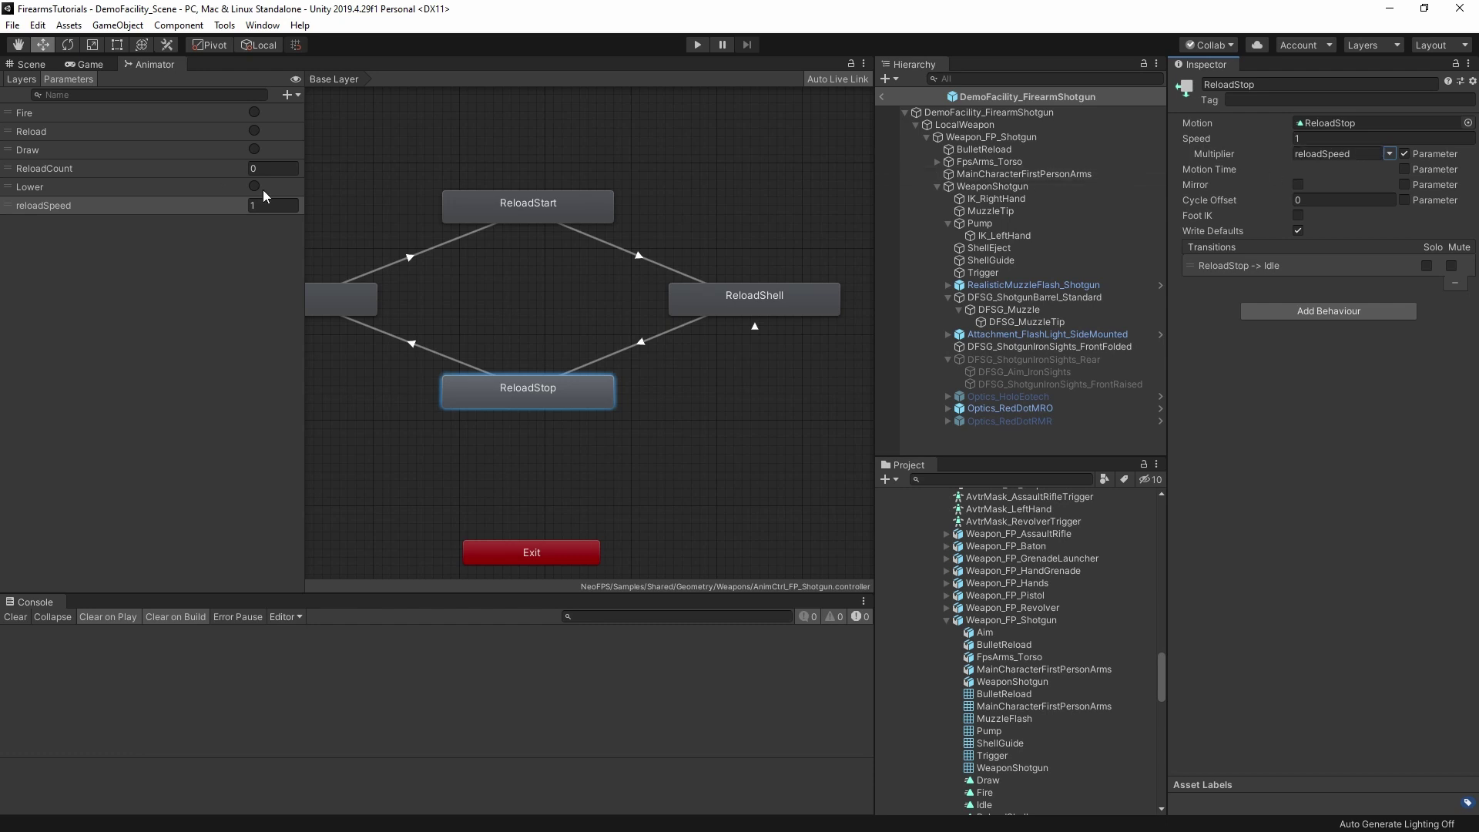
pyautogui.moveTo(732, 302); pyautogui.dragTo(729, 302)
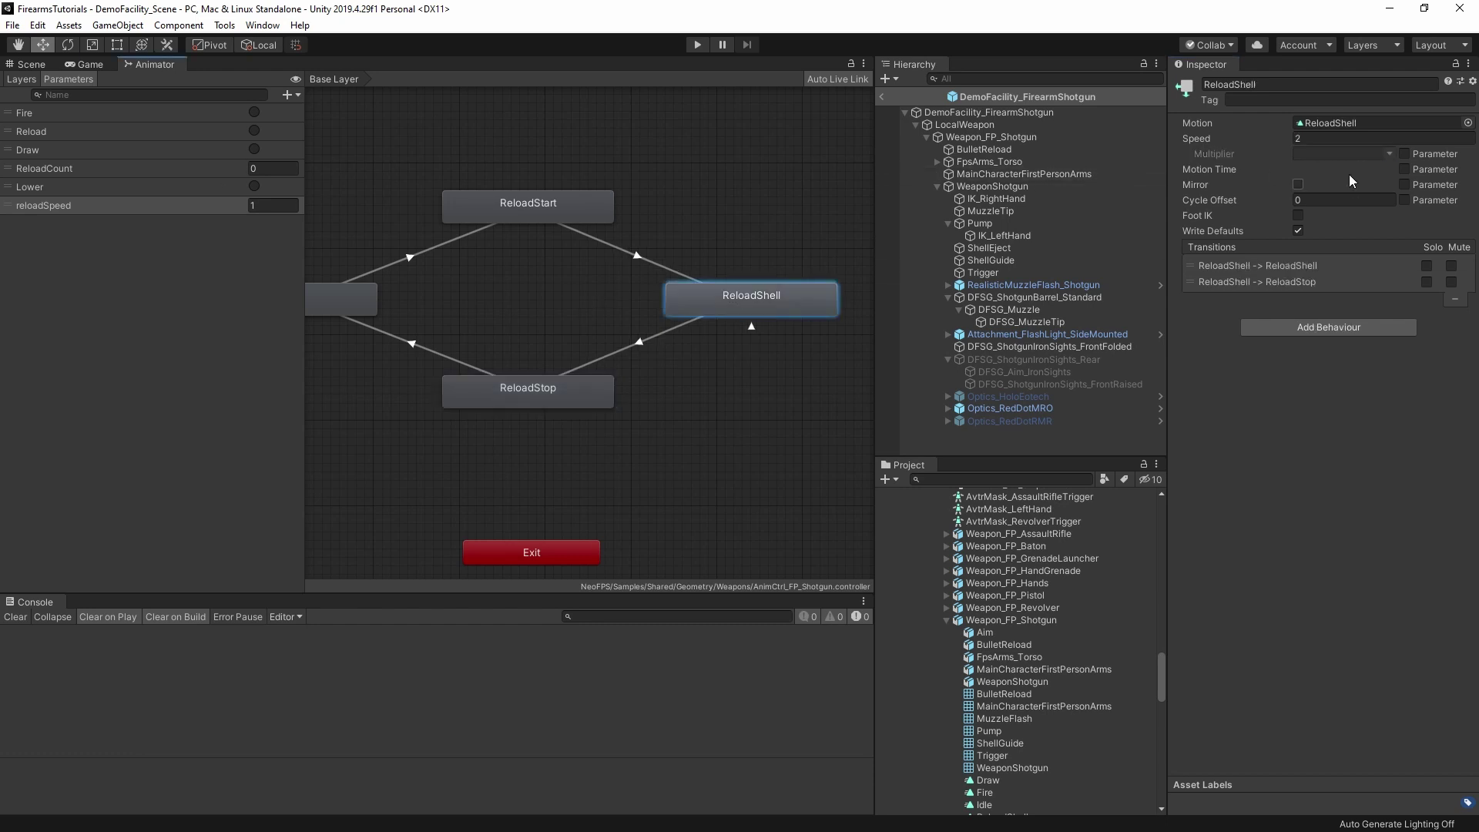
pyautogui.click(1404, 153)
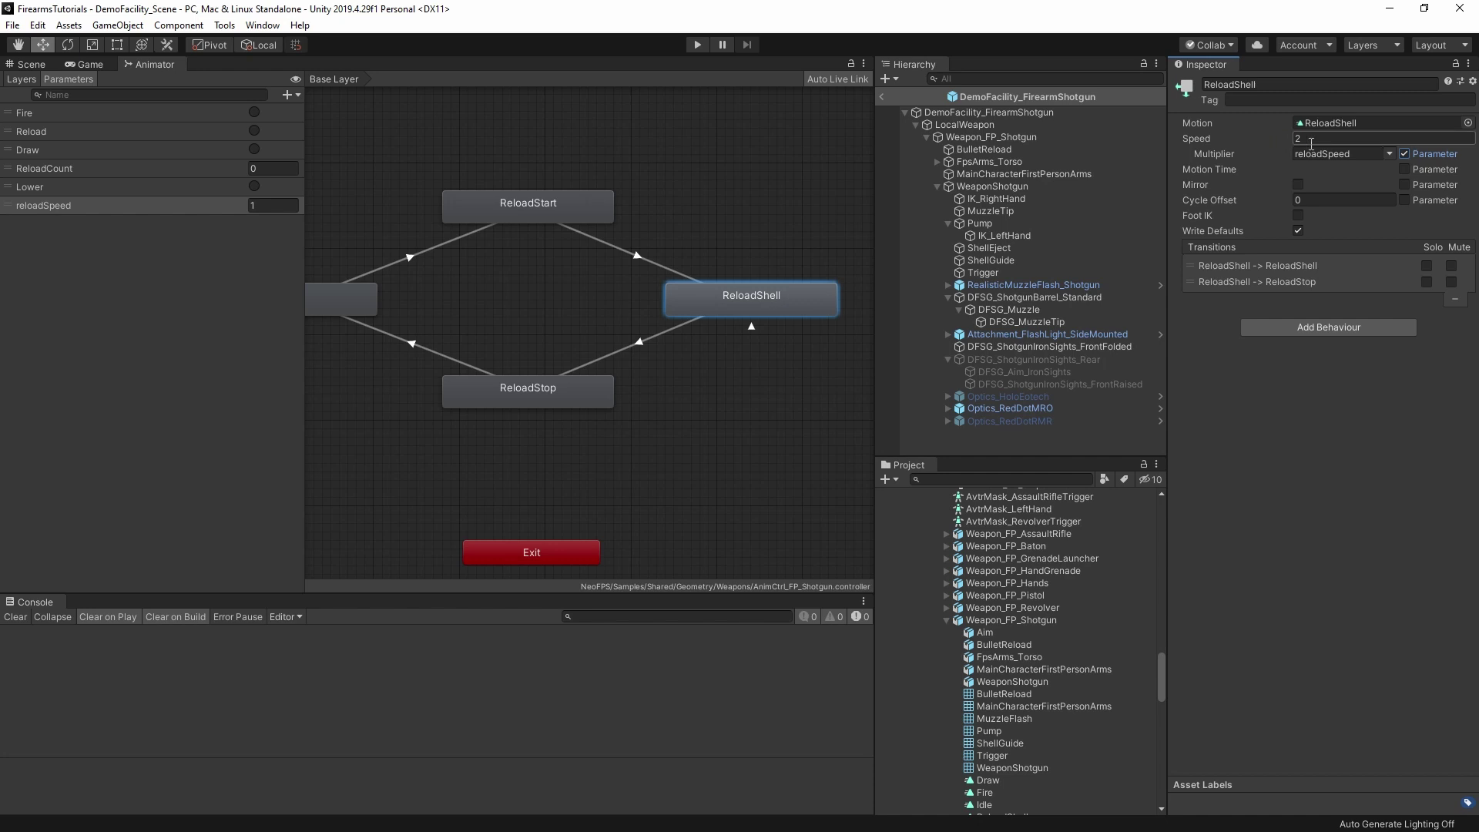
pyautogui.click(552, 205)
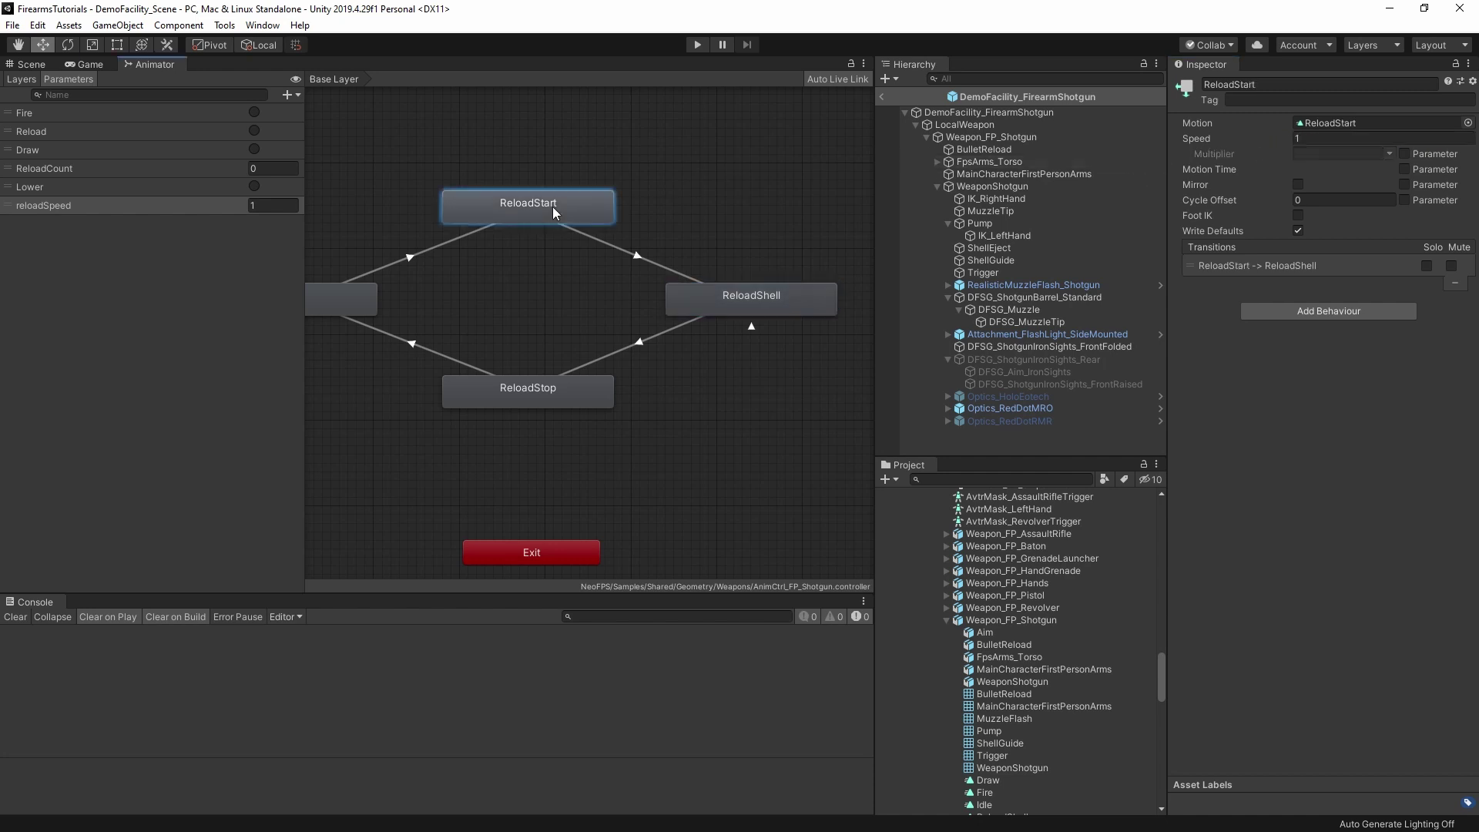
pyautogui.click(1405, 153)
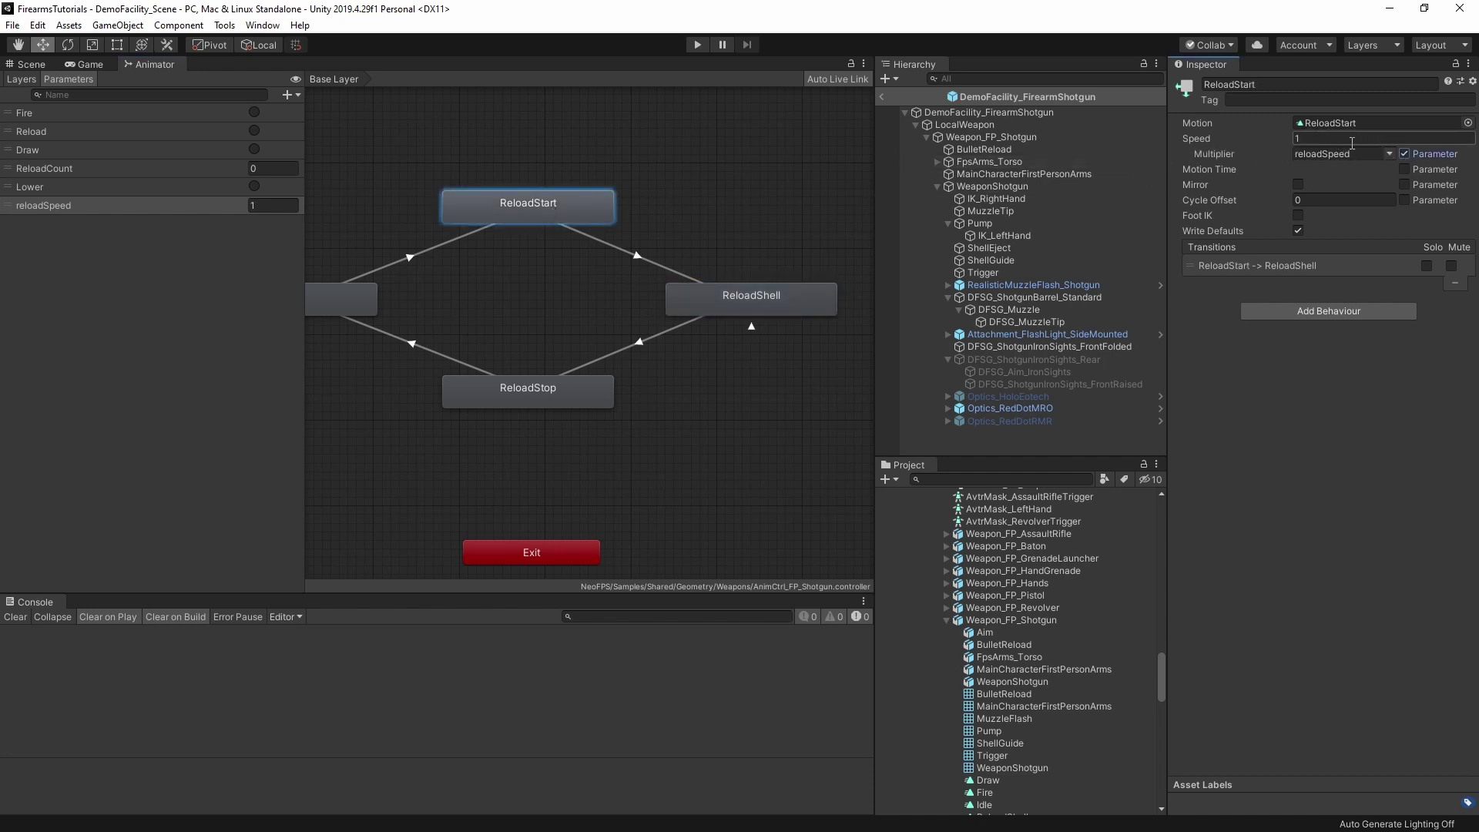
pyautogui.click(696, 45)
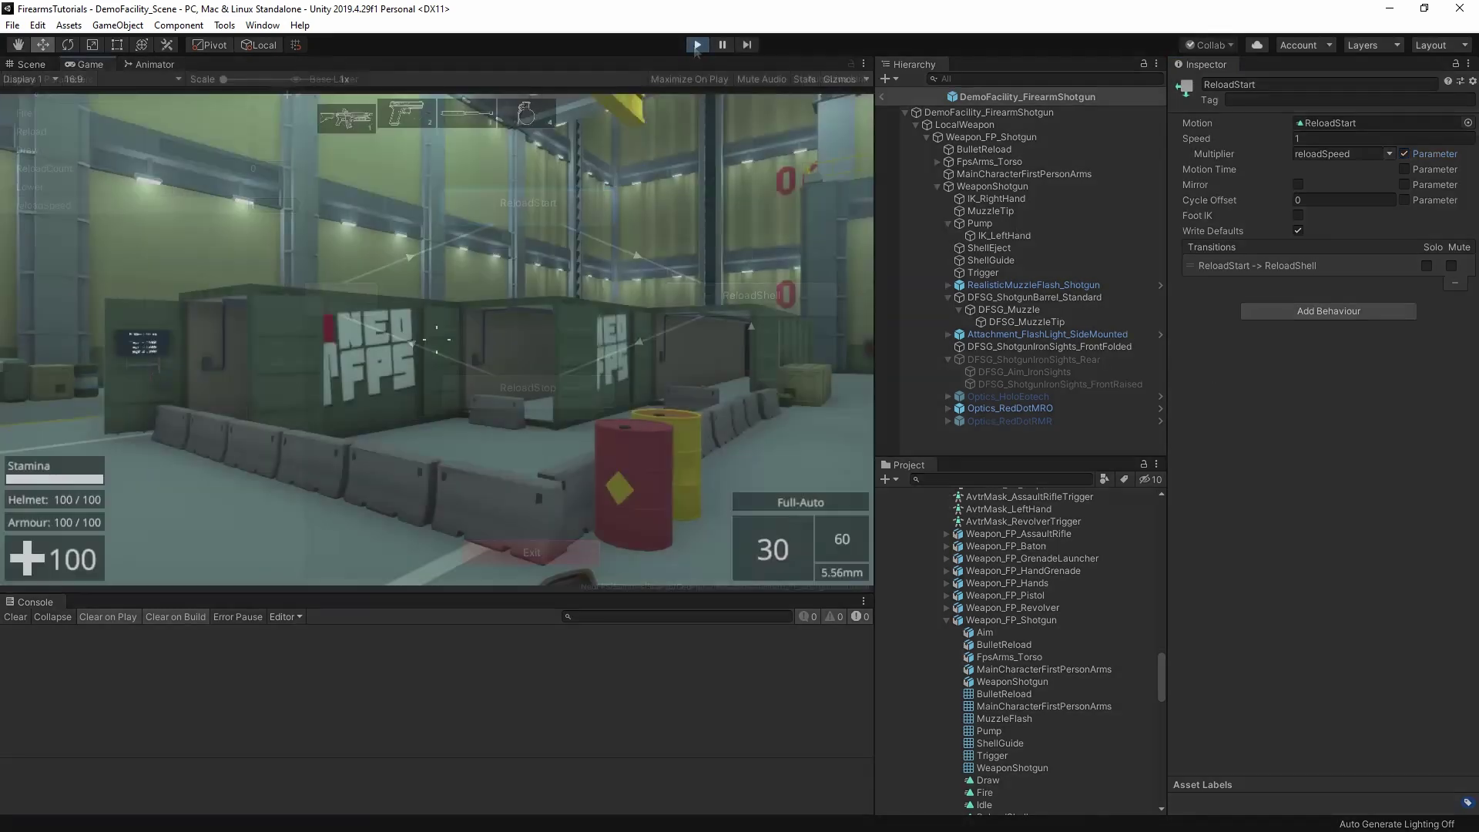
pyautogui.press('4')
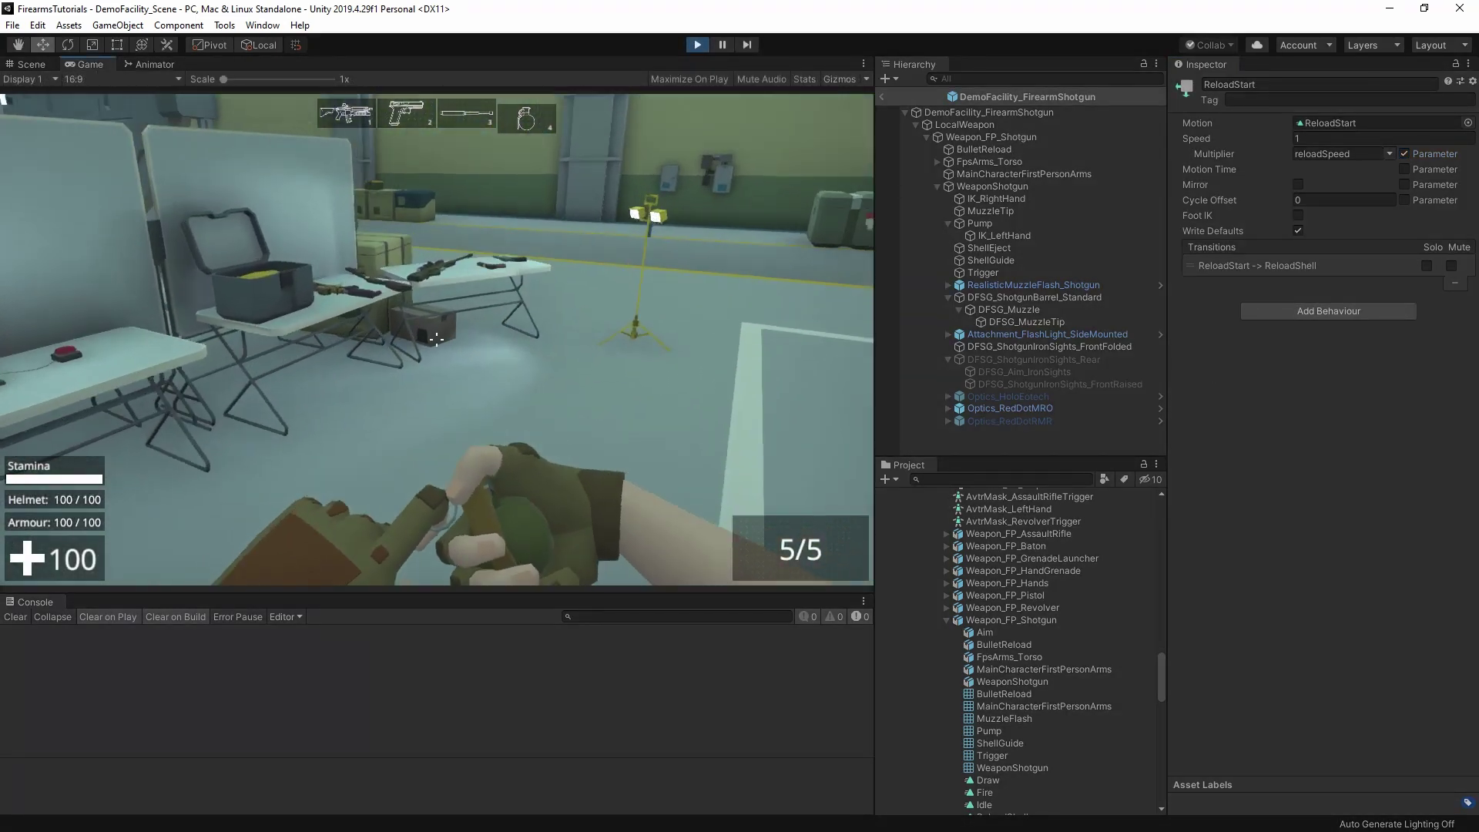
pyautogui.press('1')
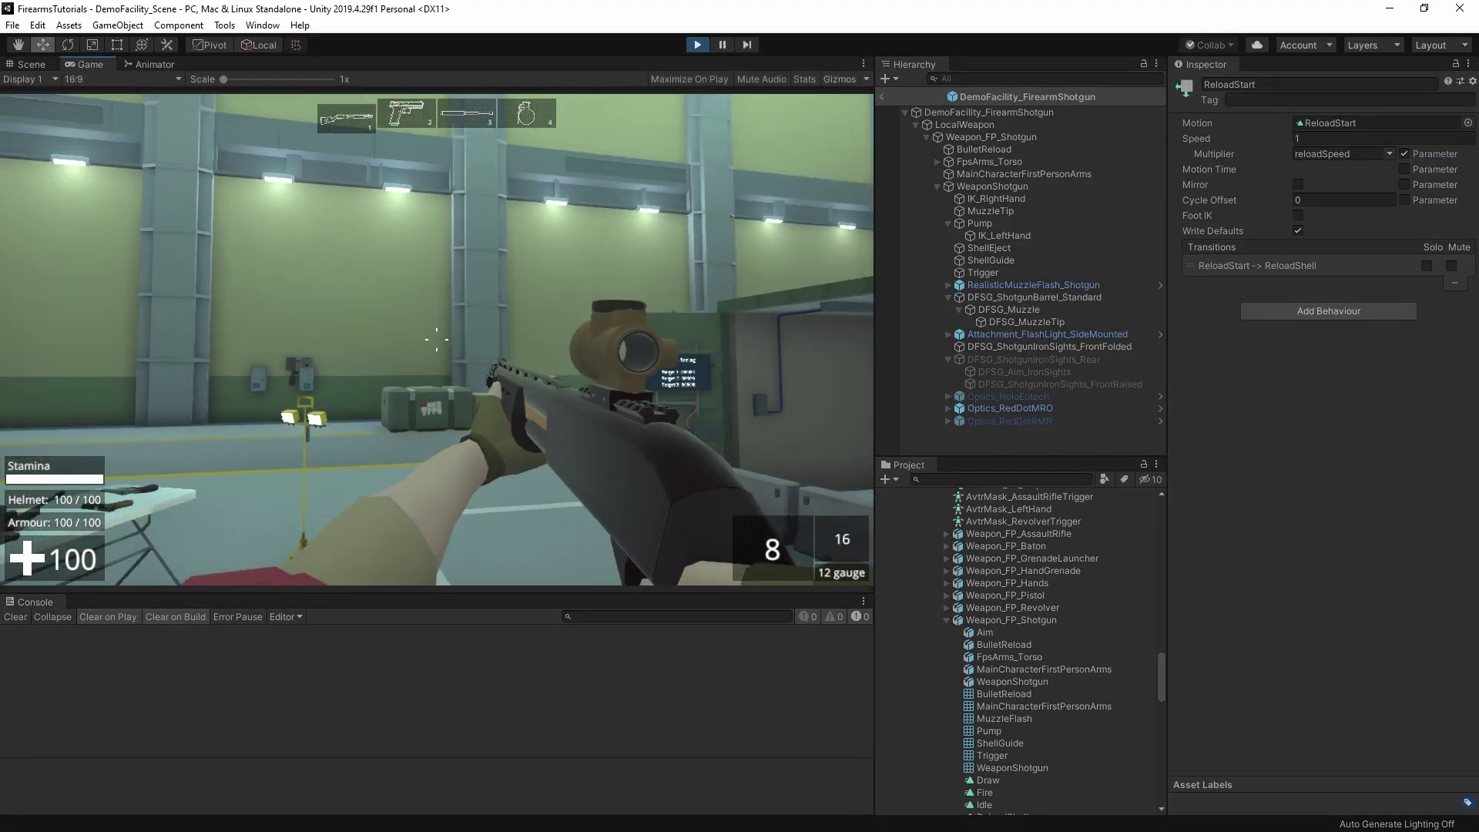
pyautogui.click(436, 339)
pyautogui.click(436, 339)
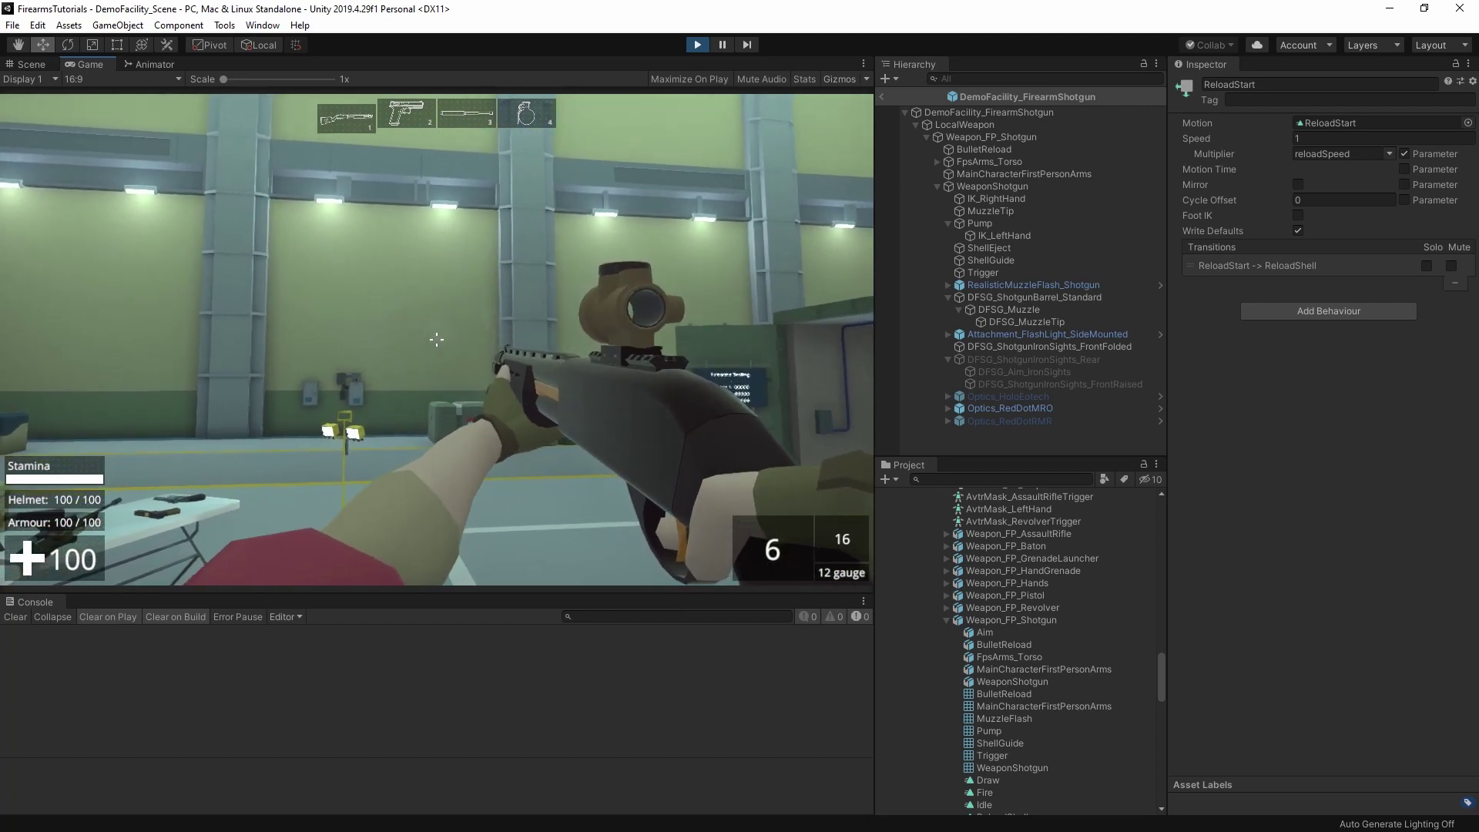
pyautogui.click(437, 339)
pyautogui.press('r')
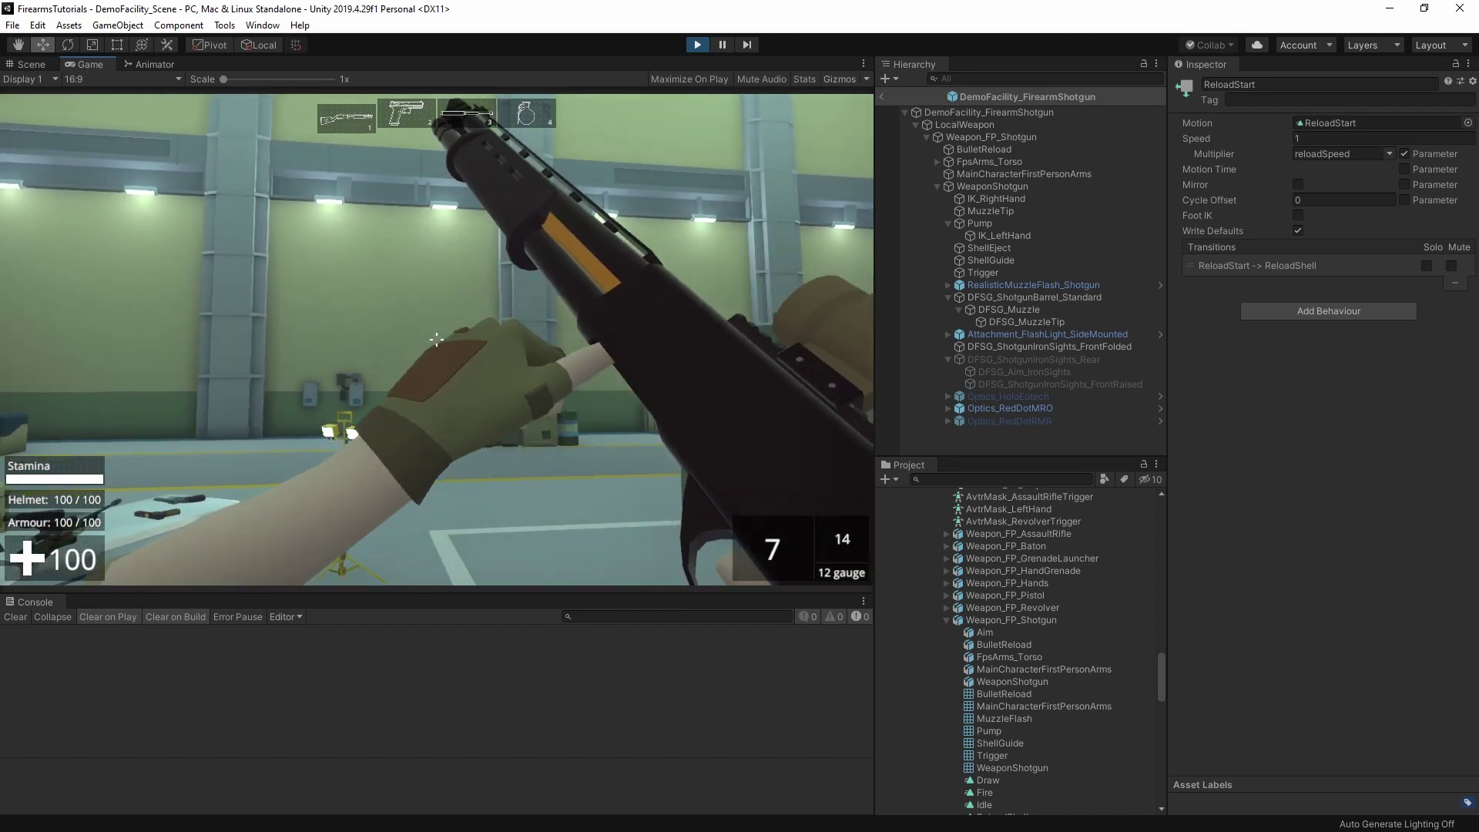
pyautogui.press('Escape')
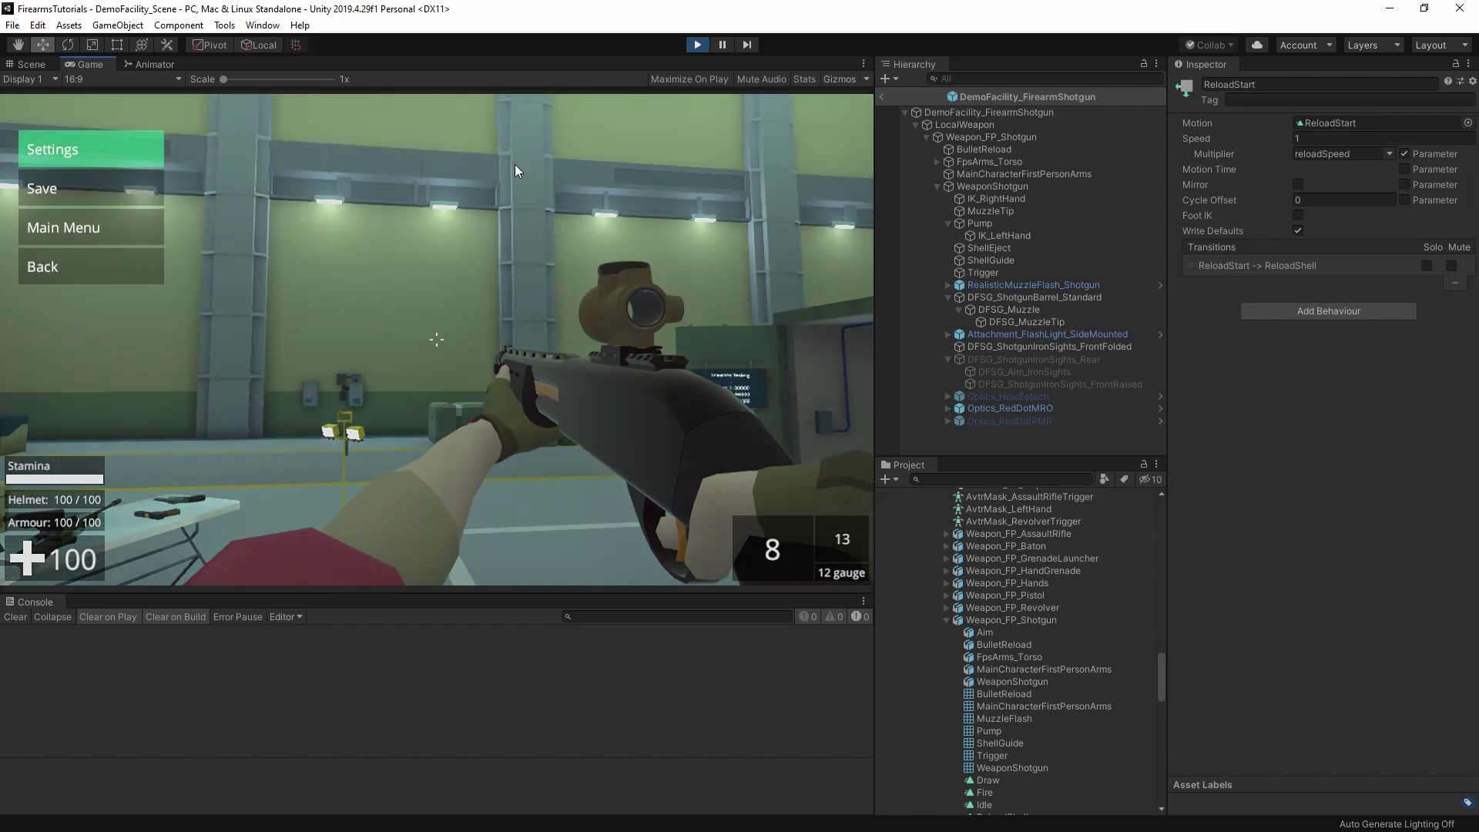
pyautogui.click(697, 45)
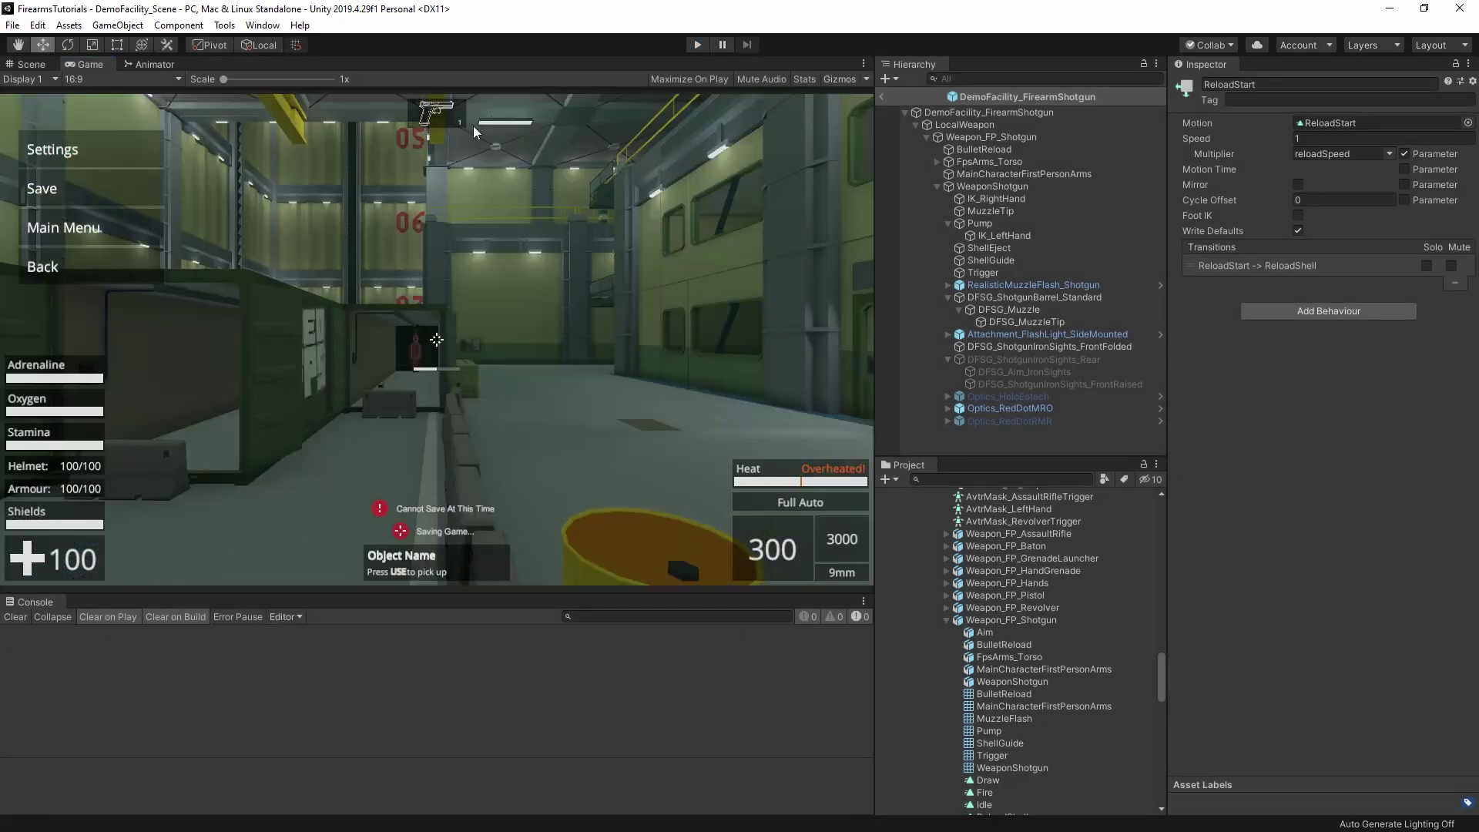
pyautogui.click(154, 65)
# - Set reloadSpeed to 0.2, then play-test by picking up the shotgun and firing three times
pyautogui.click(273, 205)
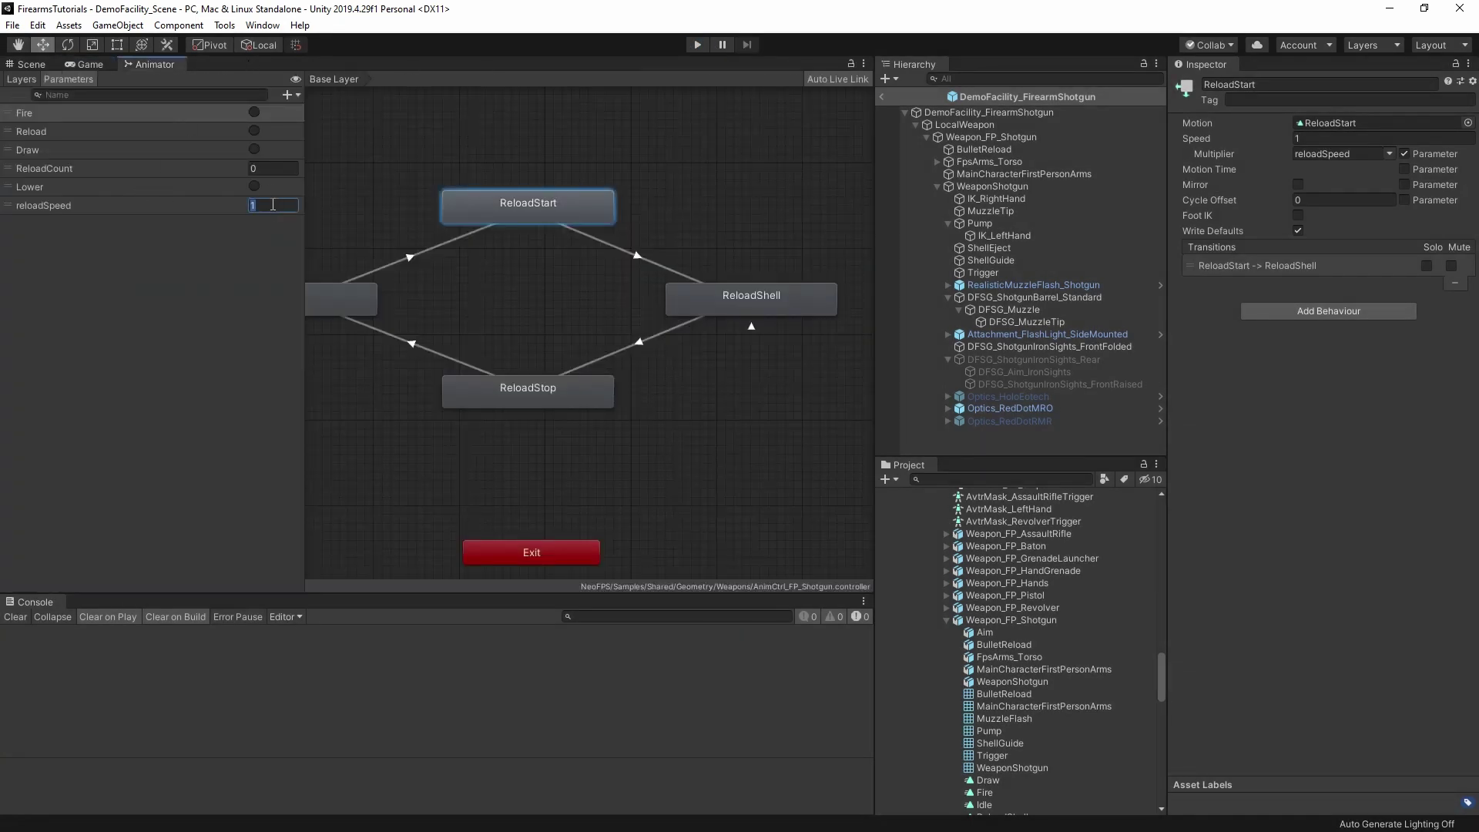
pyautogui.write('0.2')
pyautogui.click(698, 45)
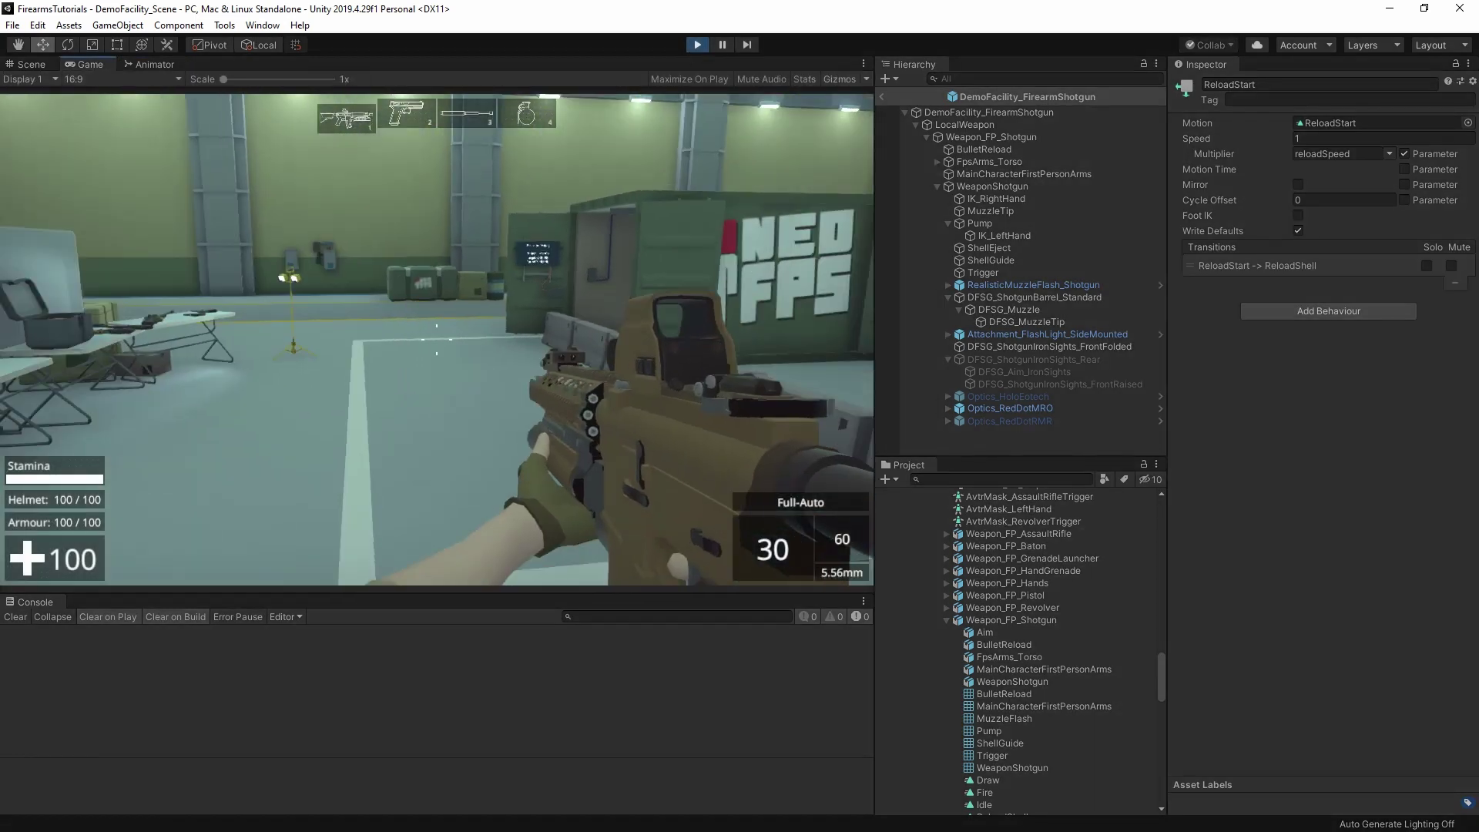
pyautogui.press('e')
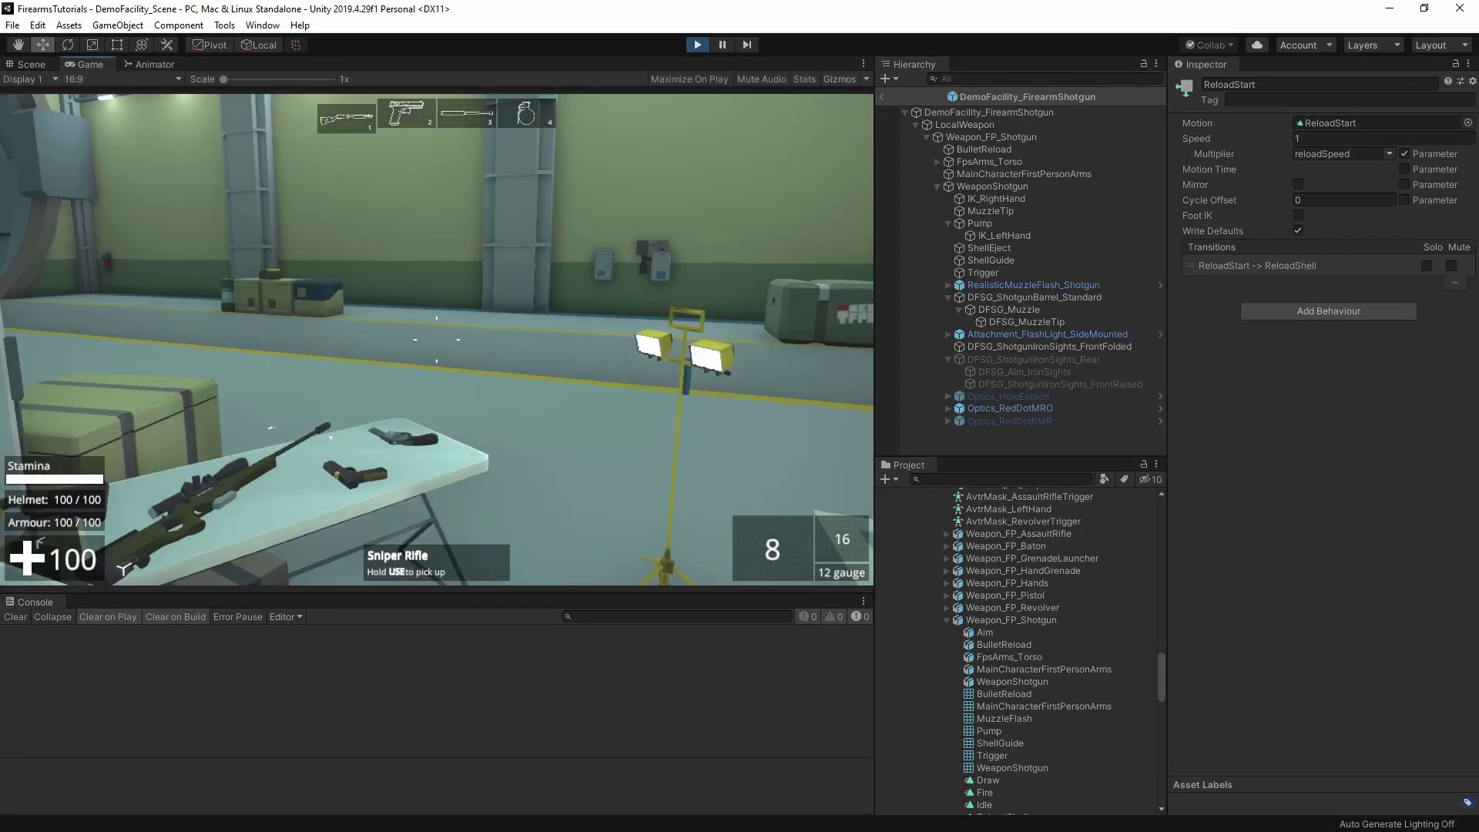
pyautogui.click(436, 339)
pyautogui.click(436, 339)
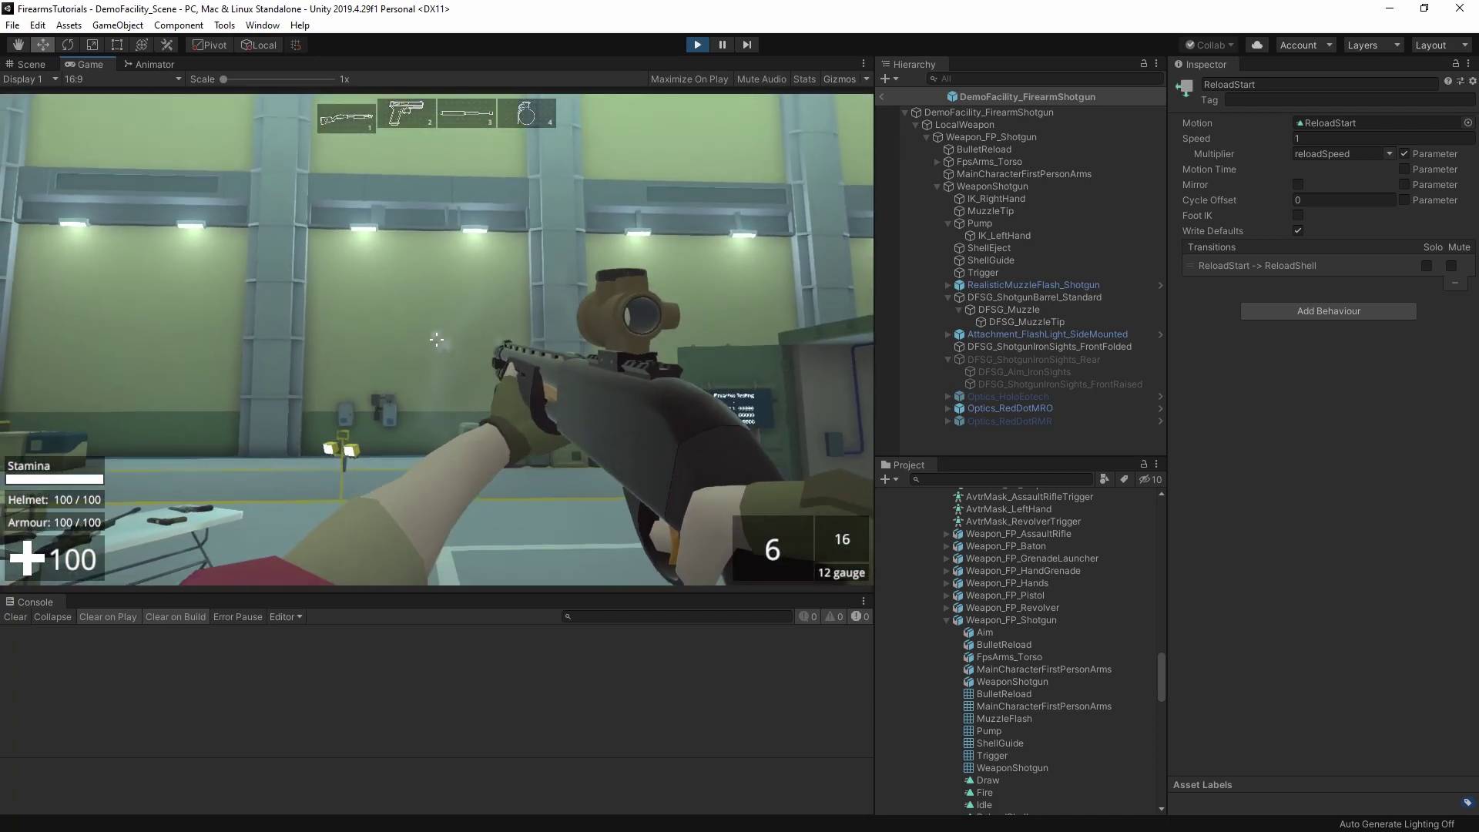
pyautogui.click(436, 339)
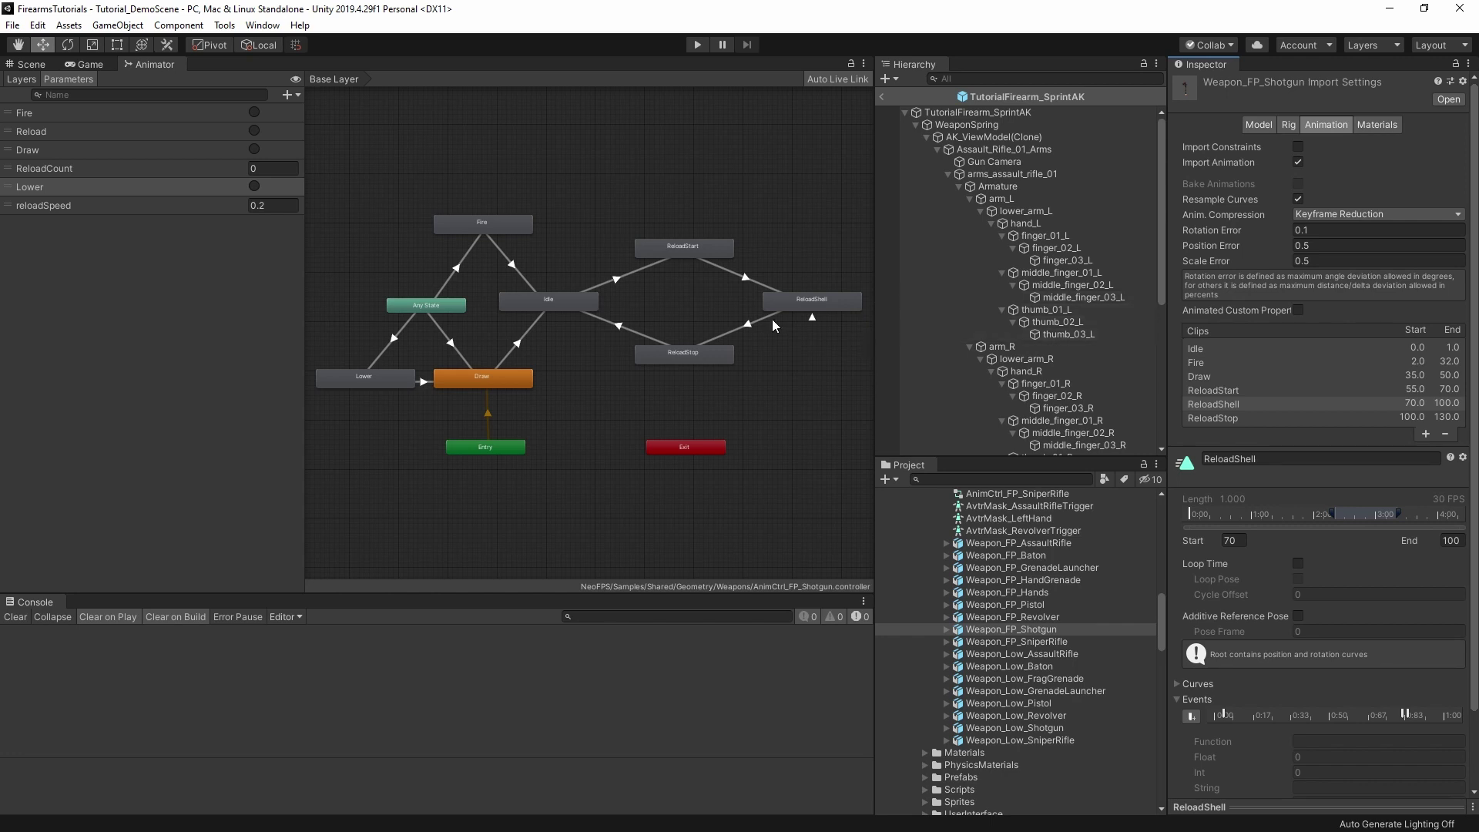
# - Add a Kerplah animation event to Weapon_FP_Shotgun's Fire clip and apply the import settings
pyautogui.click(1004, 635)
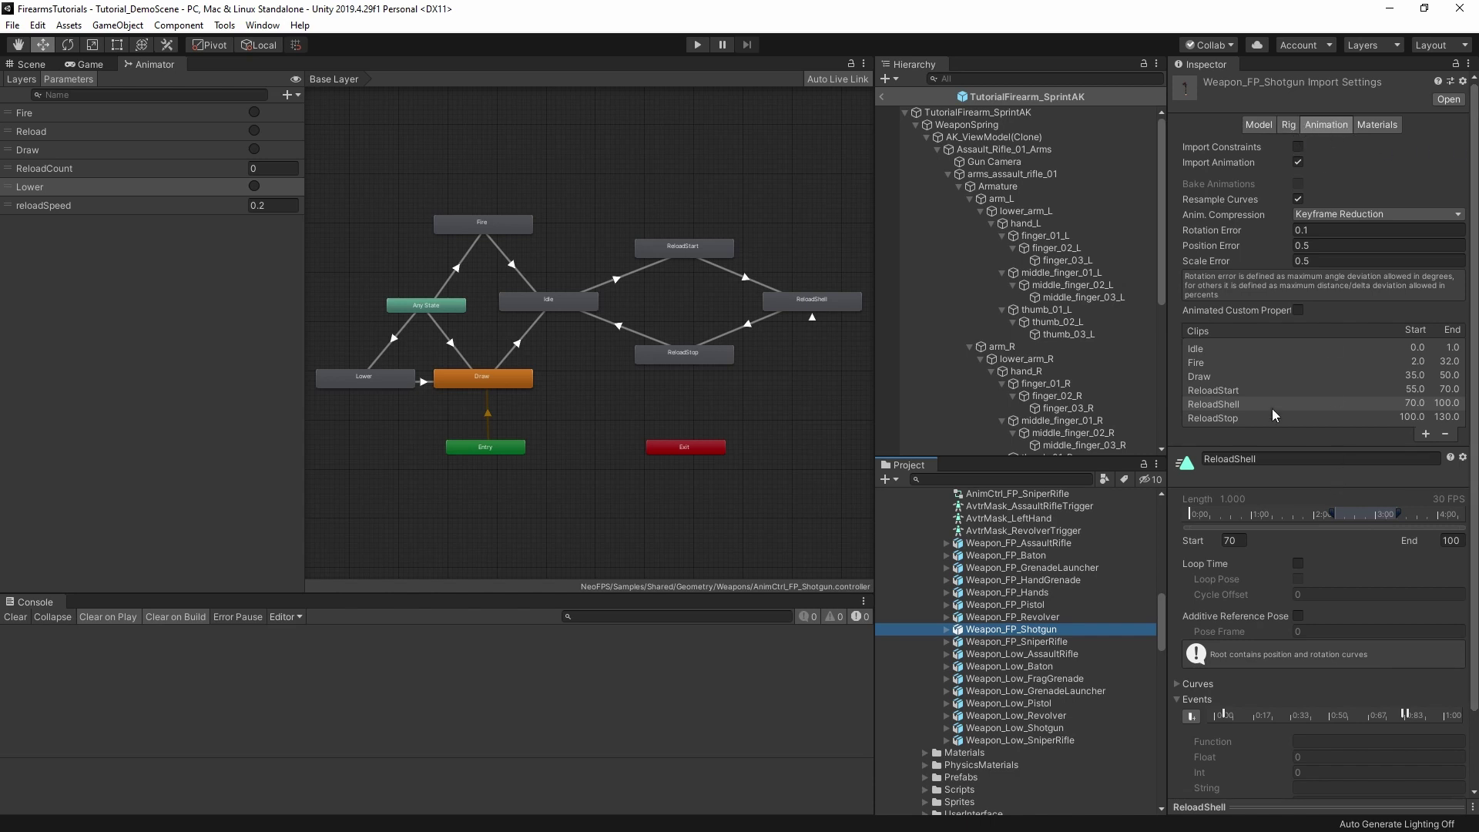
pyautogui.click(1209, 363)
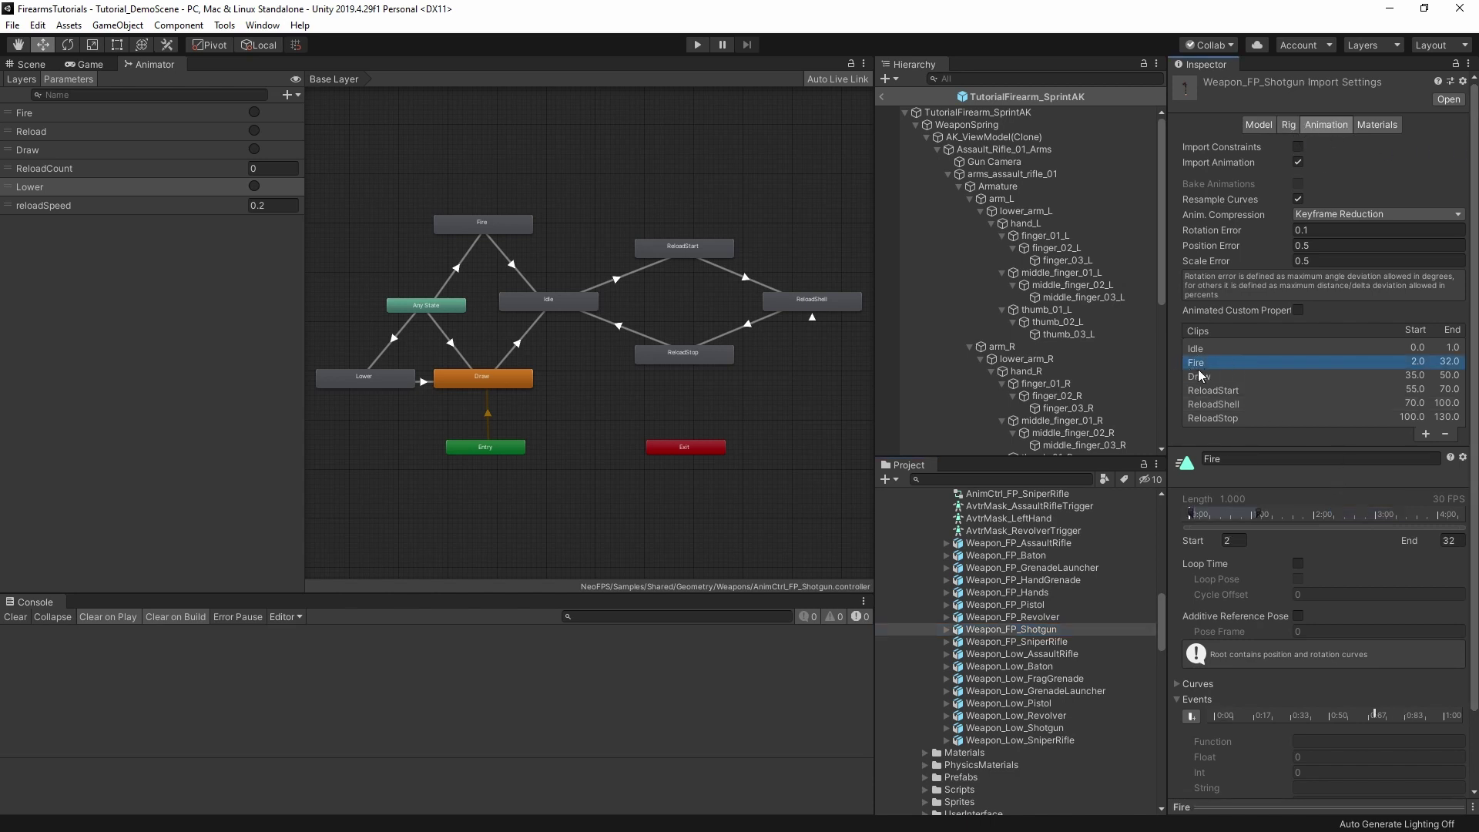
pyautogui.click(1269, 809)
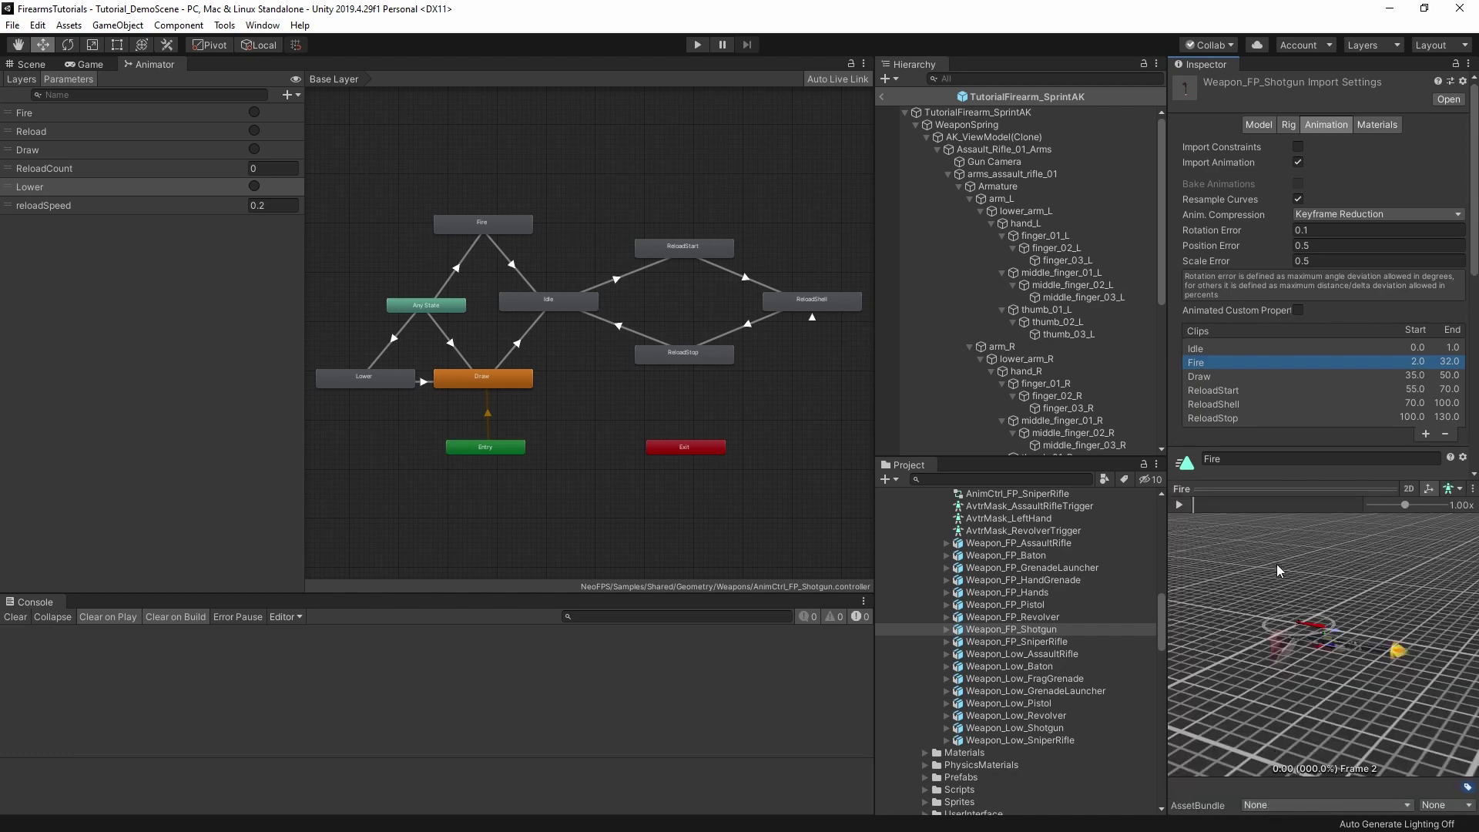
pyautogui.click(1242, 488)
pyautogui.scroll(-3, 1248, 578)
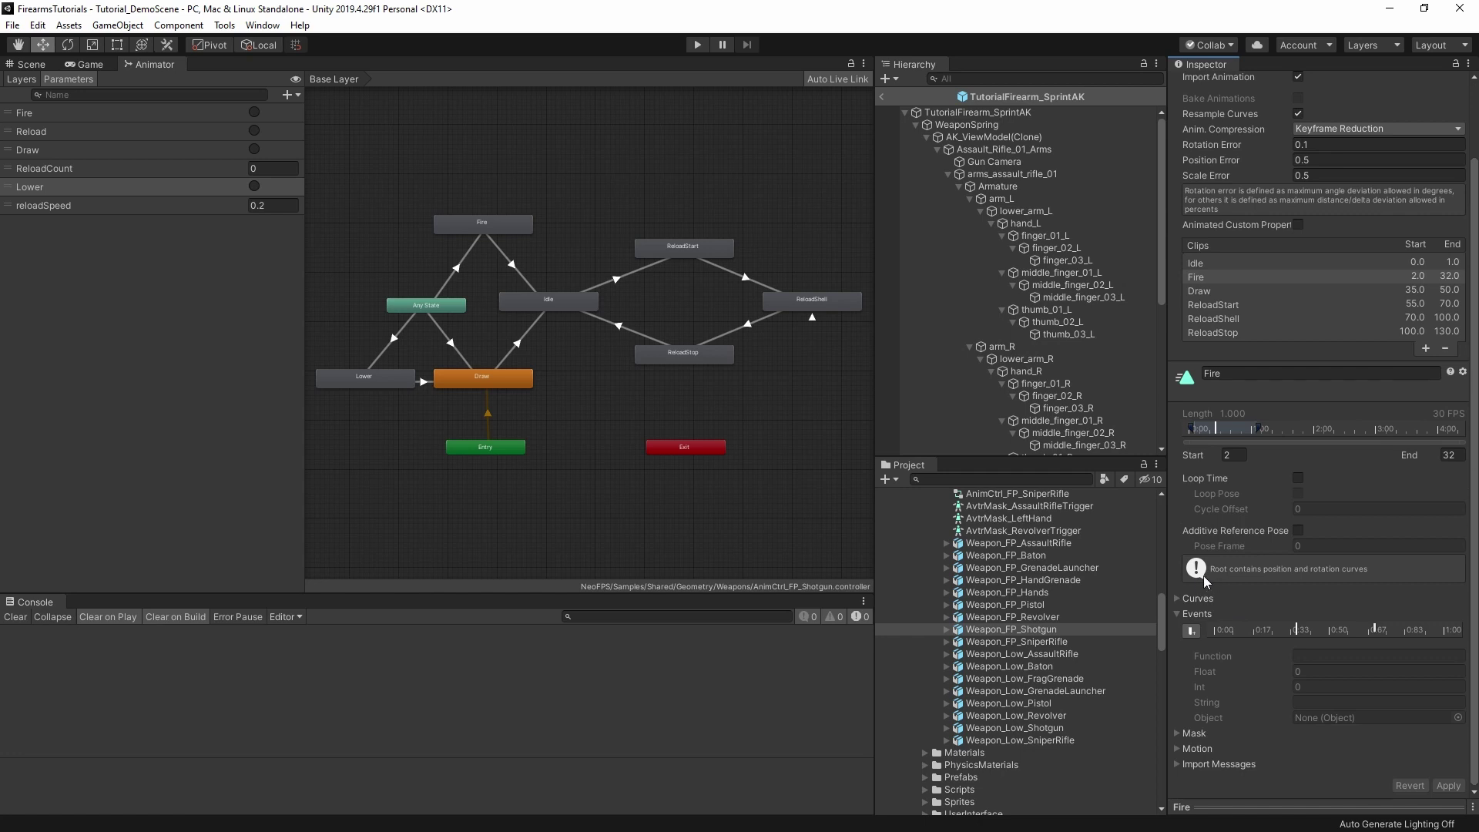
pyautogui.click(1192, 630)
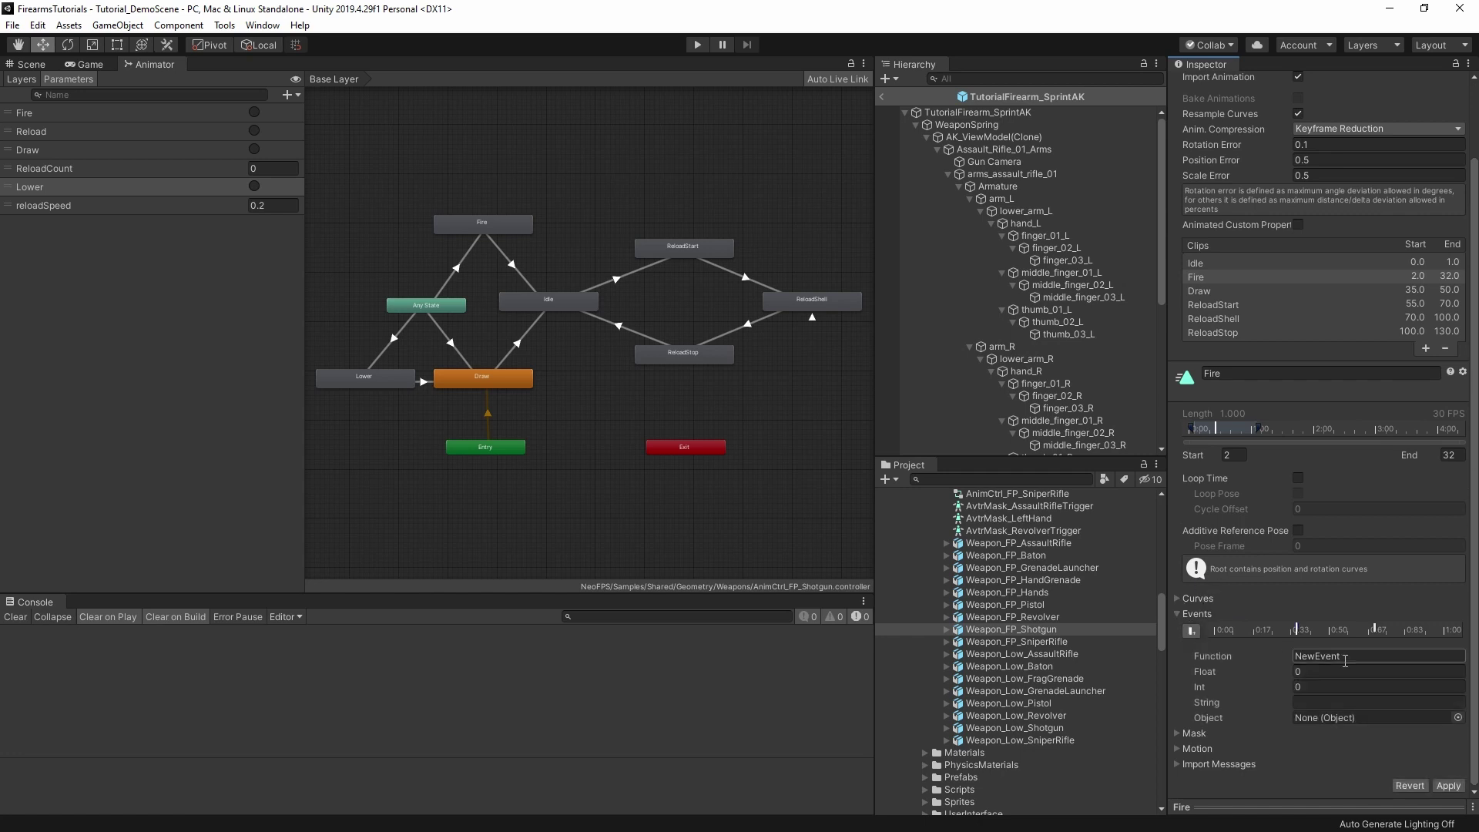
pyautogui.write('Kerplash')
pyautogui.press('BackSpace')
pyautogui.press('BackSpace')
pyautogui.click(1448, 786)
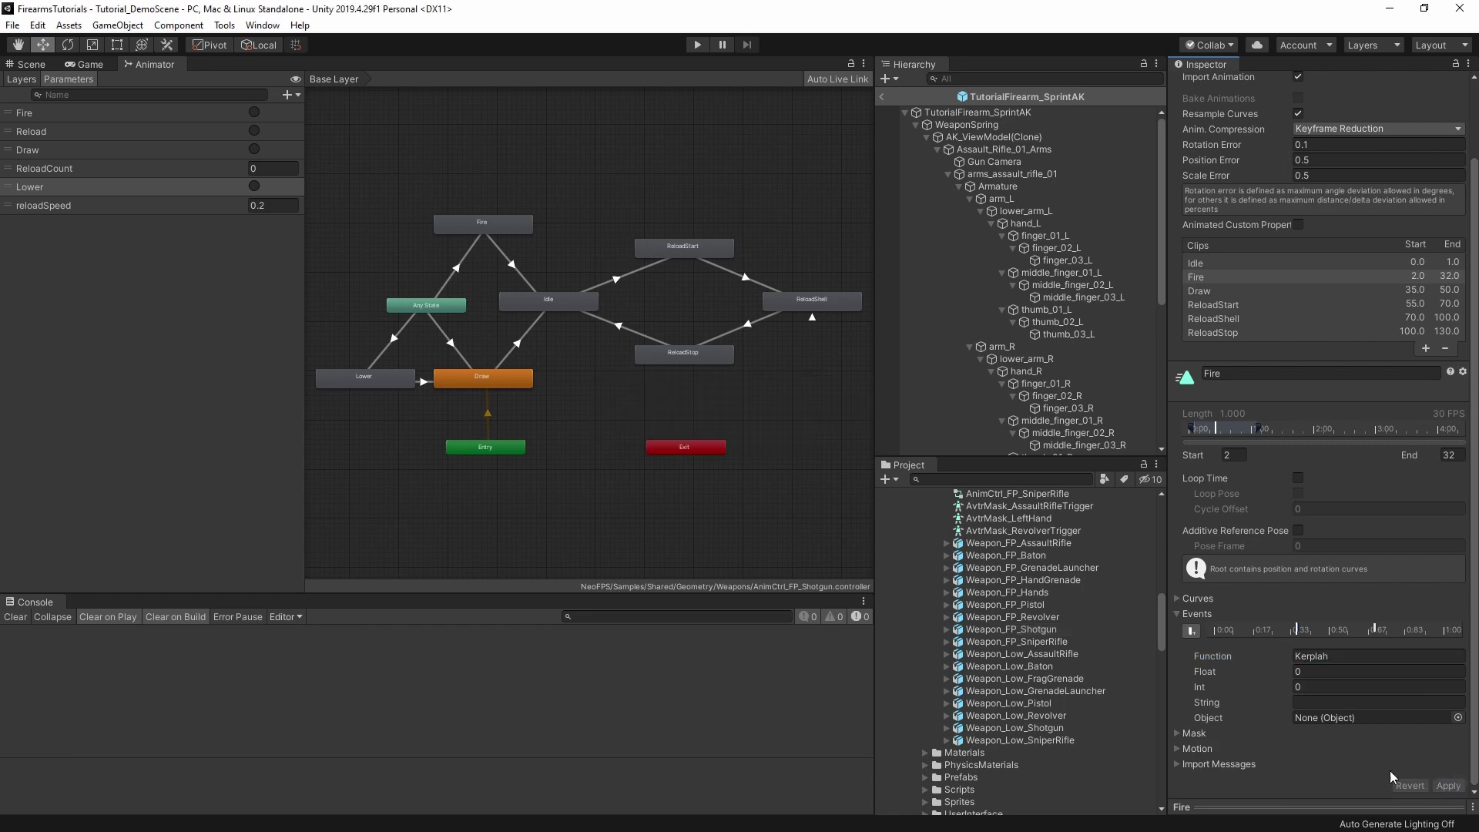
# - In Play mode, walk to the table, pick up the shotgun, fire once, then pause with Escape
pyautogui.click(697, 44)
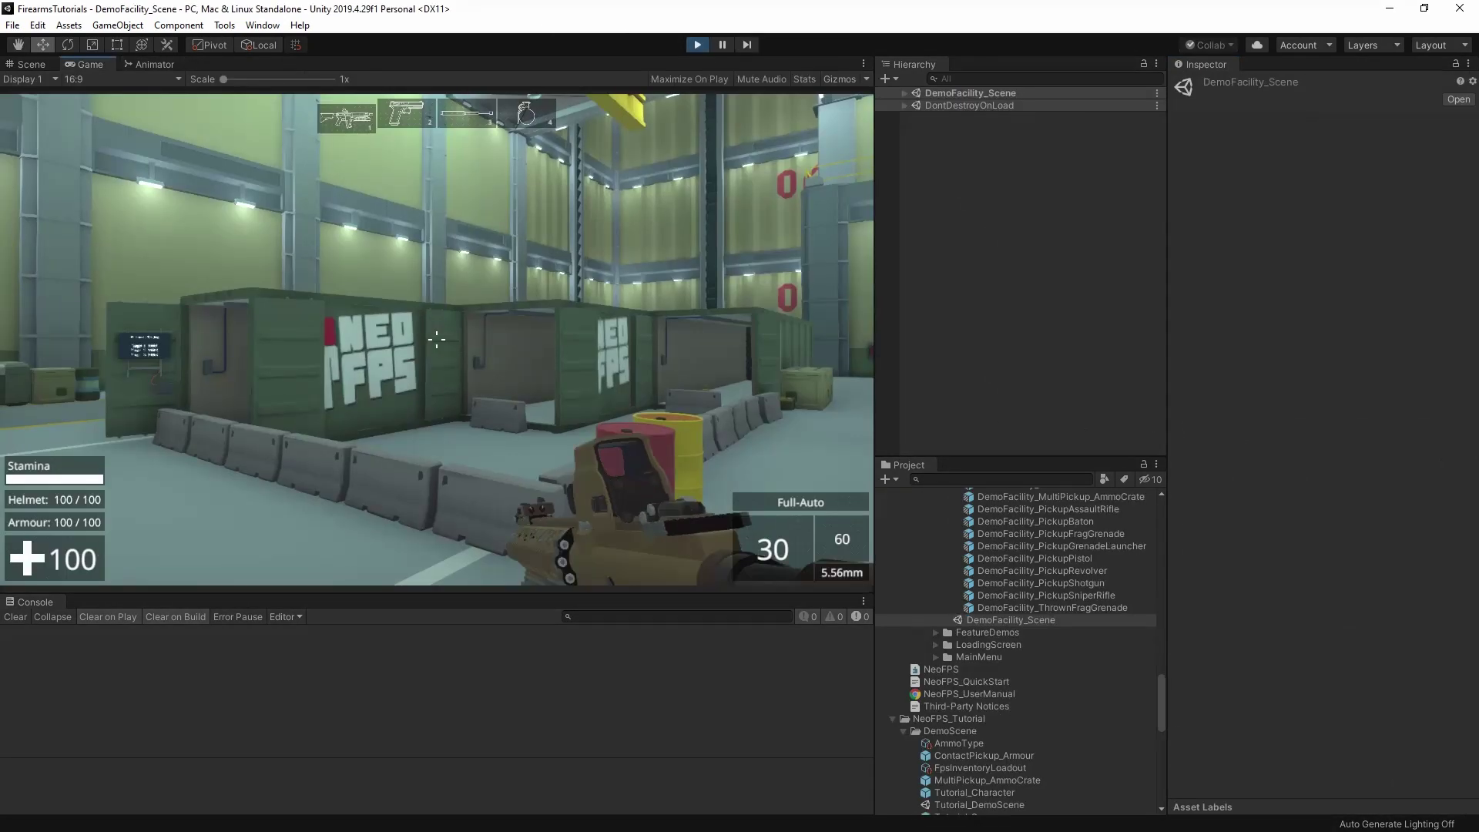
pyautogui.press('w')
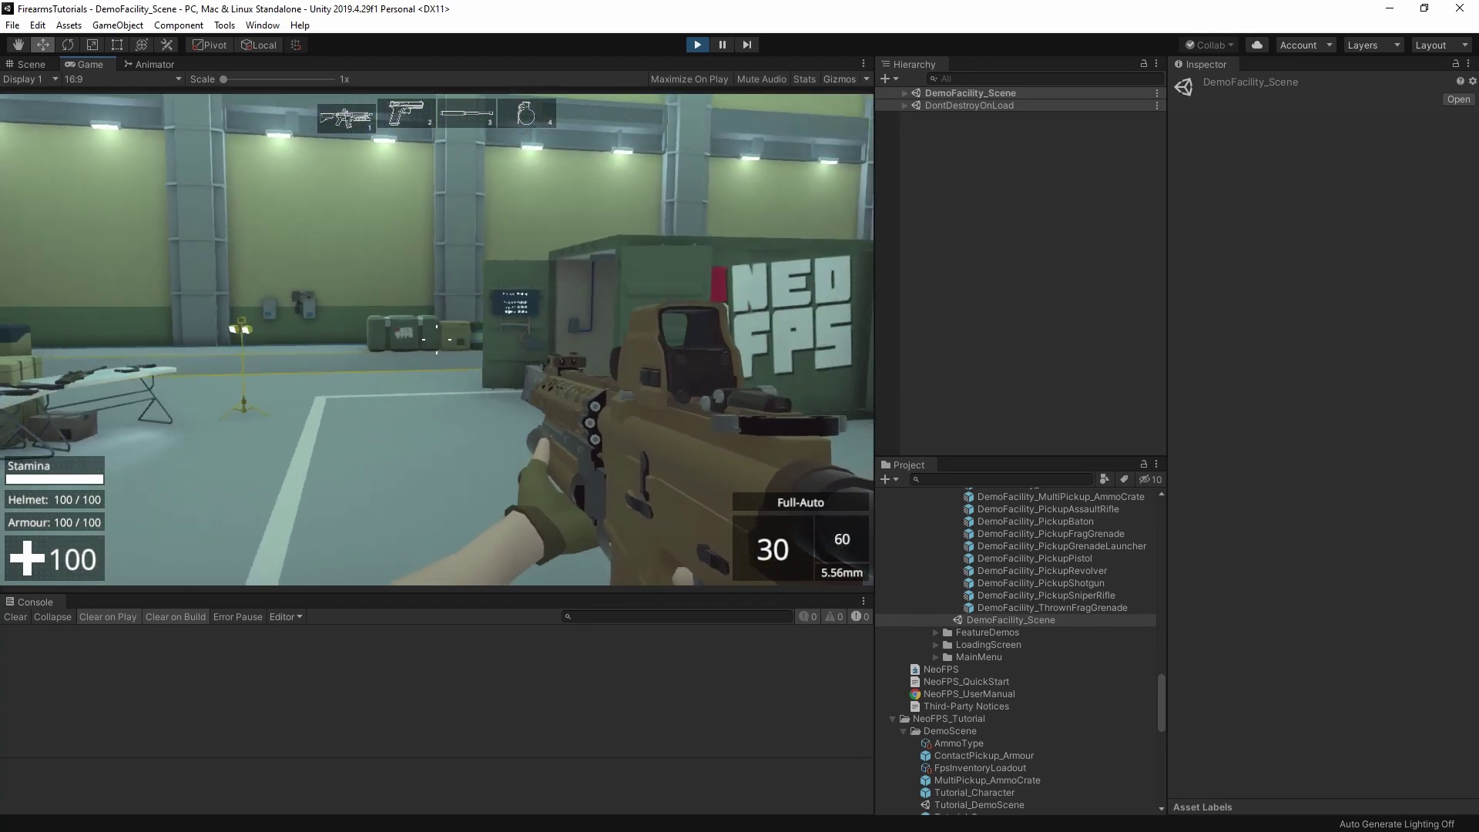
pyautogui.press('w')
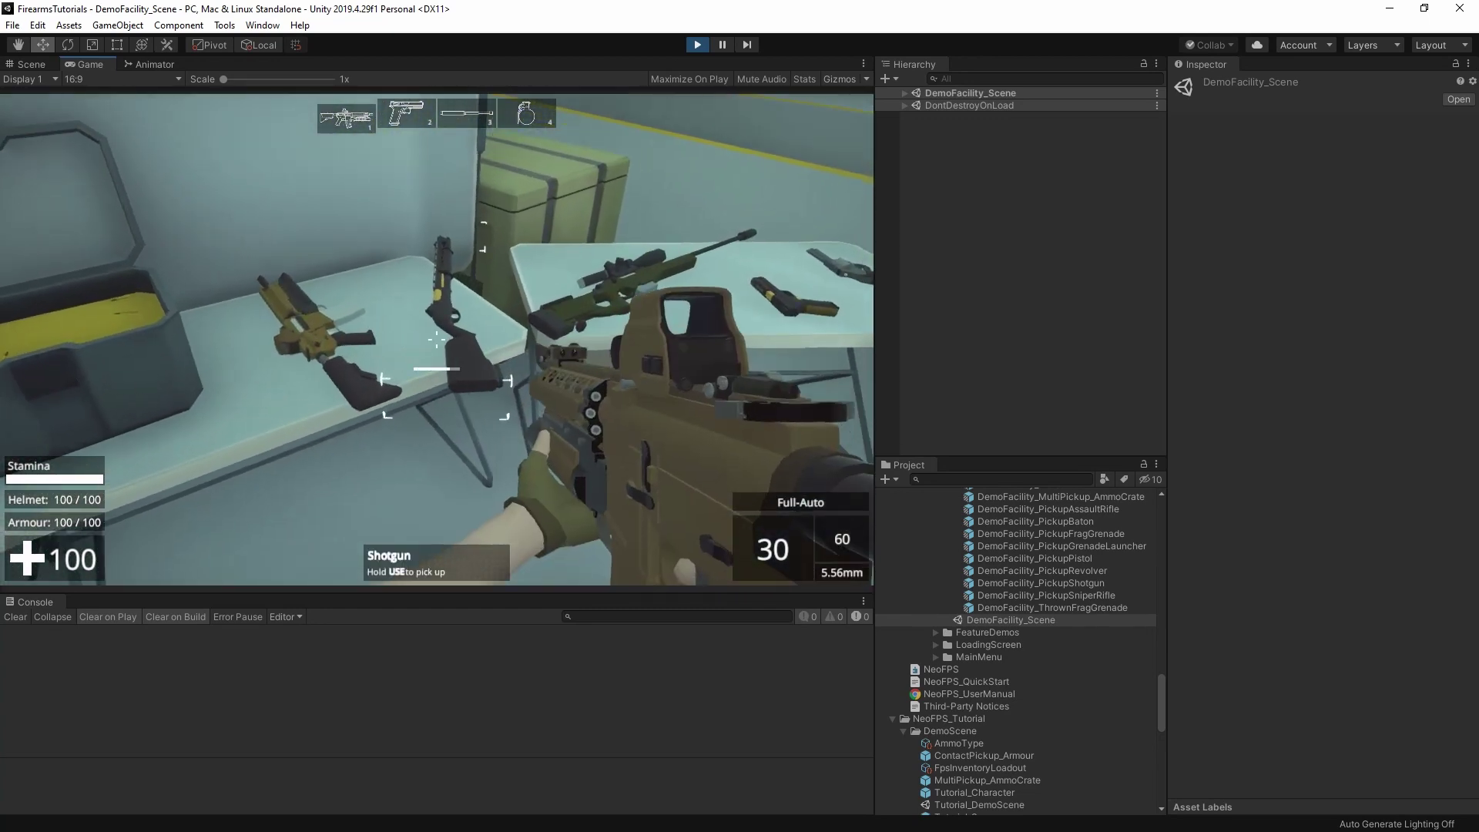
pyautogui.press('f')
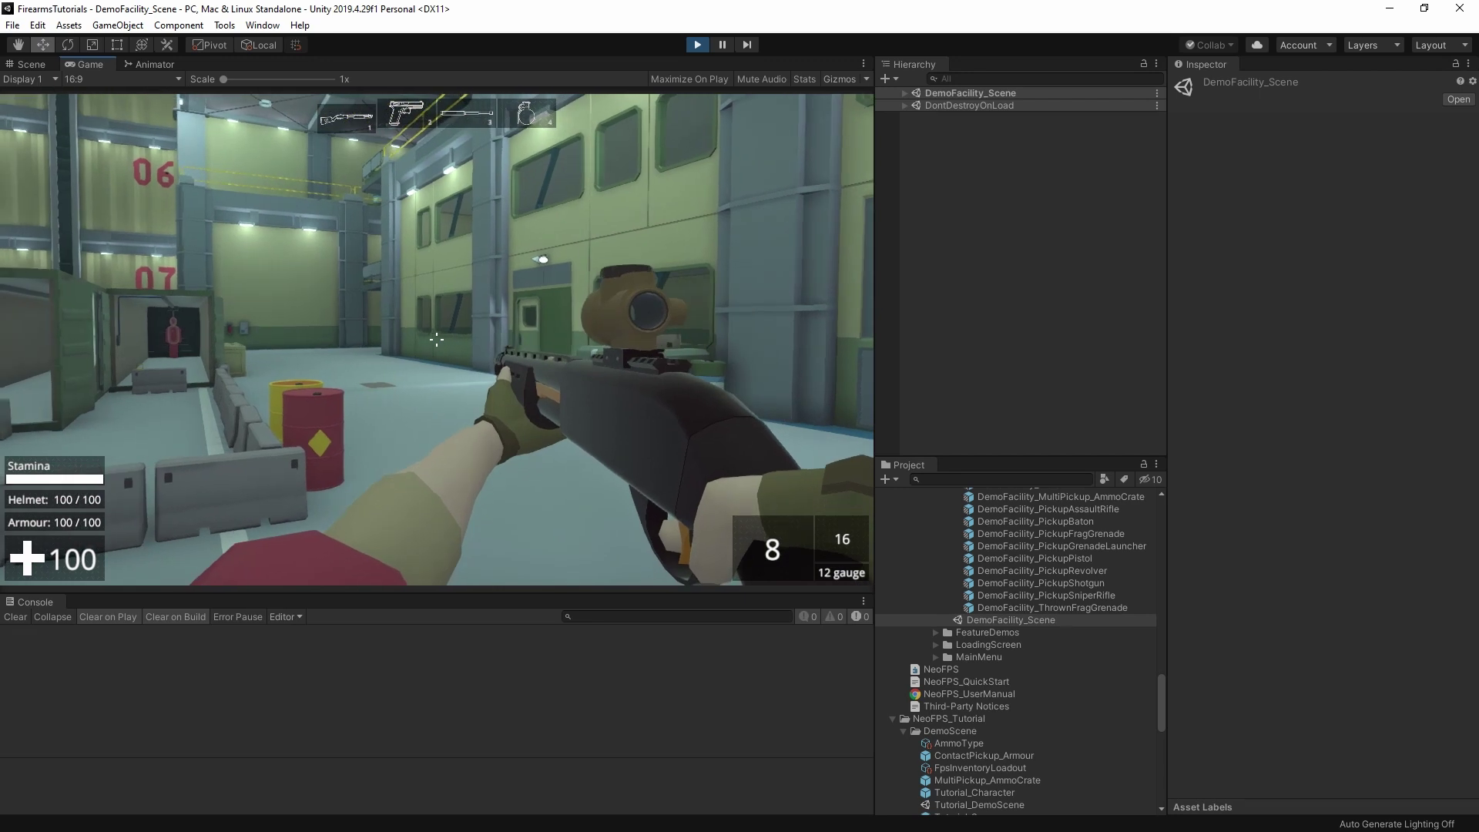
pyautogui.click(436, 339)
pyautogui.press('Escape')
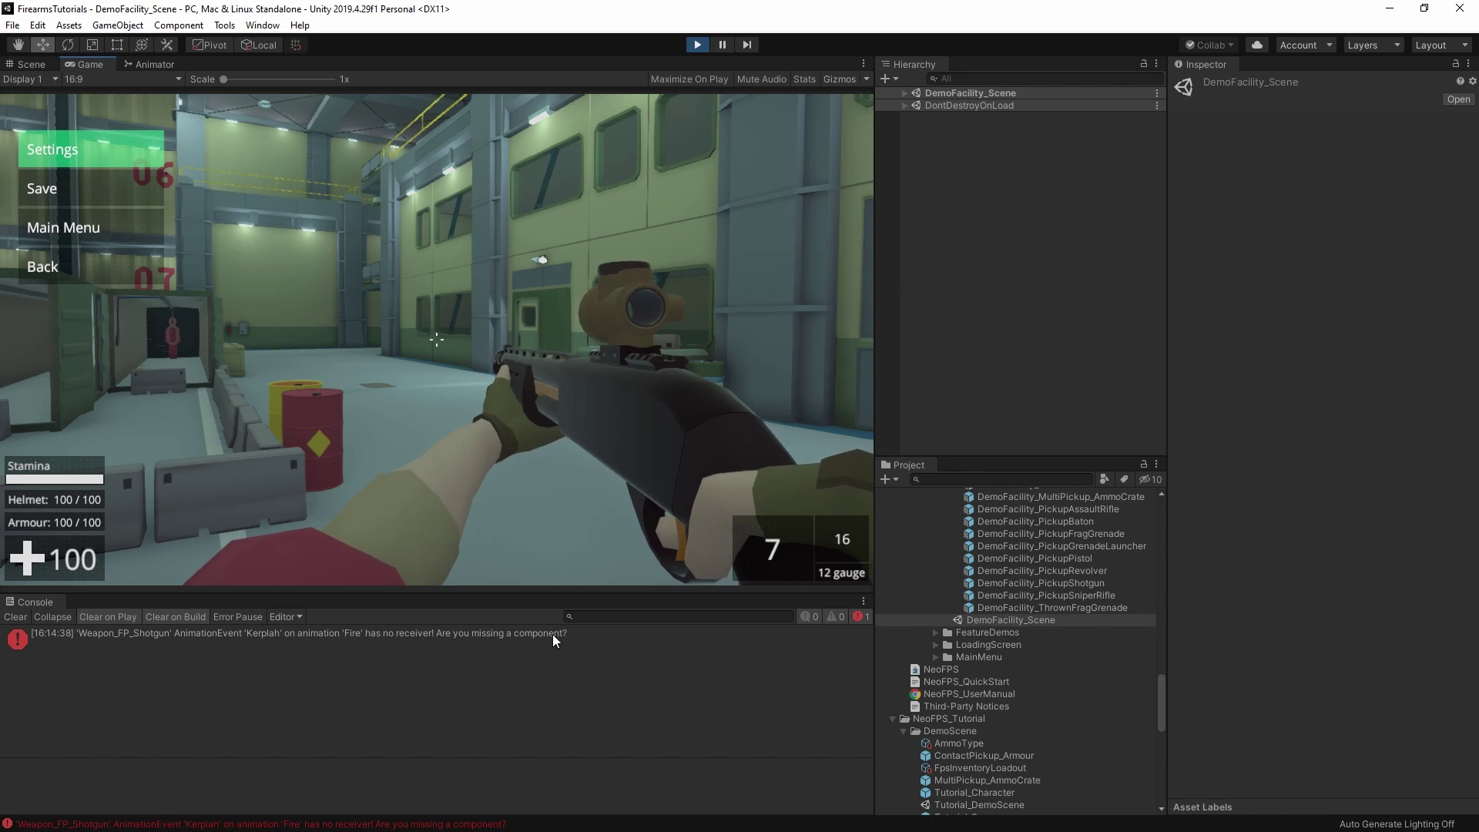
# - Open the DemoFacility_FirearmShotgun prefab in Prefab Mode and select its Weapon_FP_Shotgun object
pyautogui.scroll(4, 1060, 585)
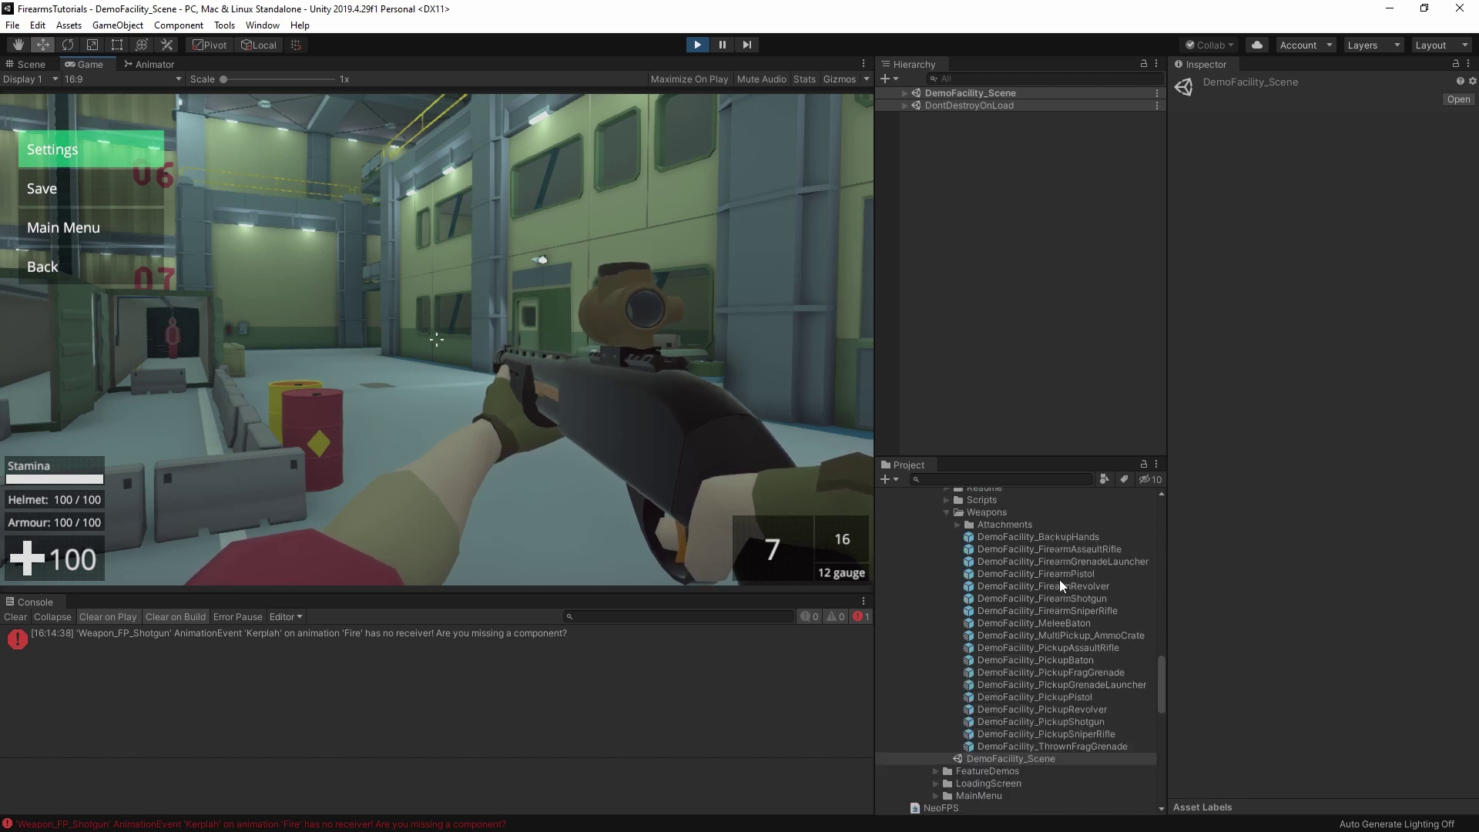
pyautogui.scroll(-10, 1060, 579)
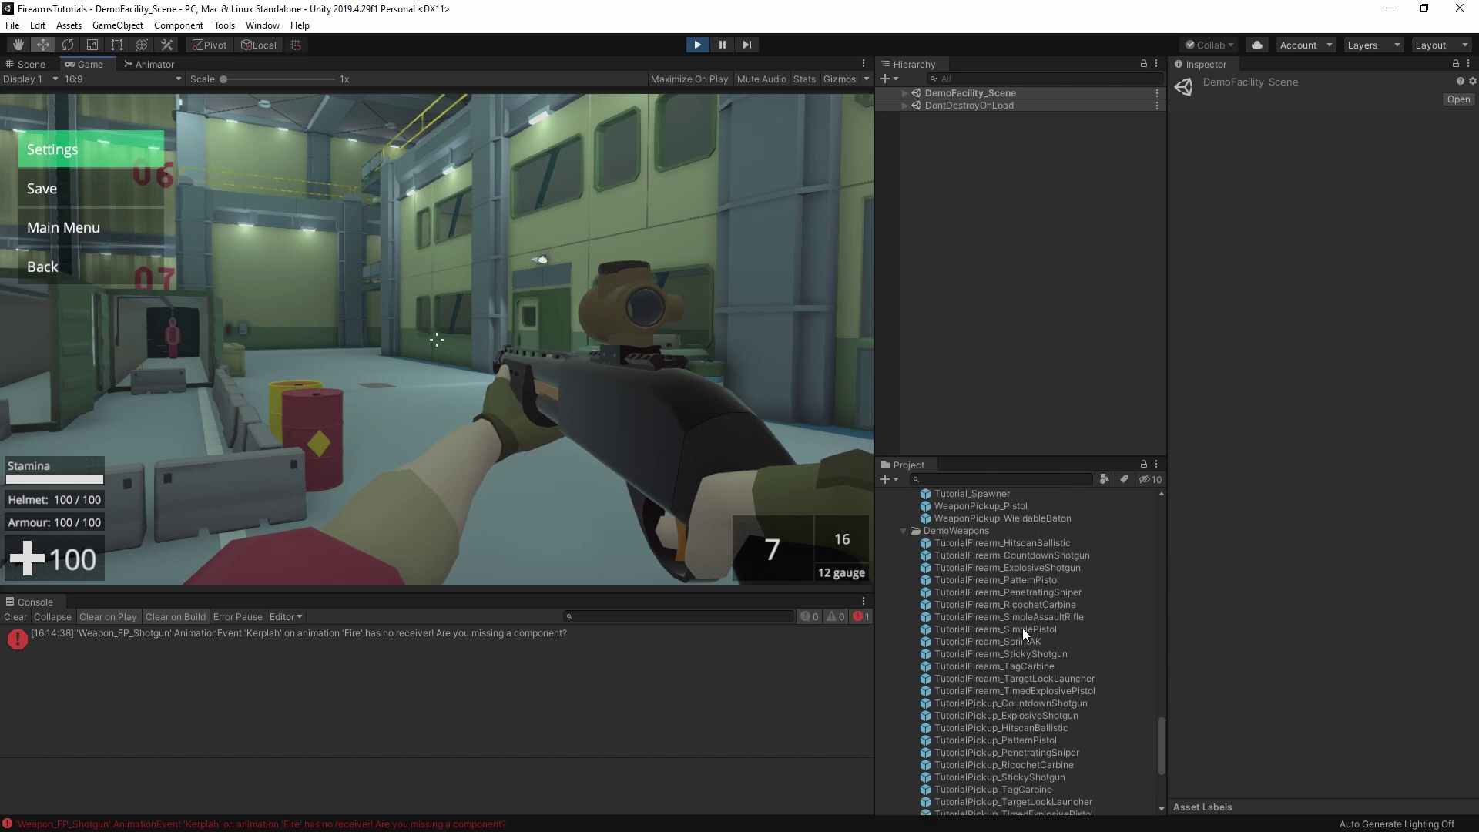
pyautogui.scroll(8, 1019, 608)
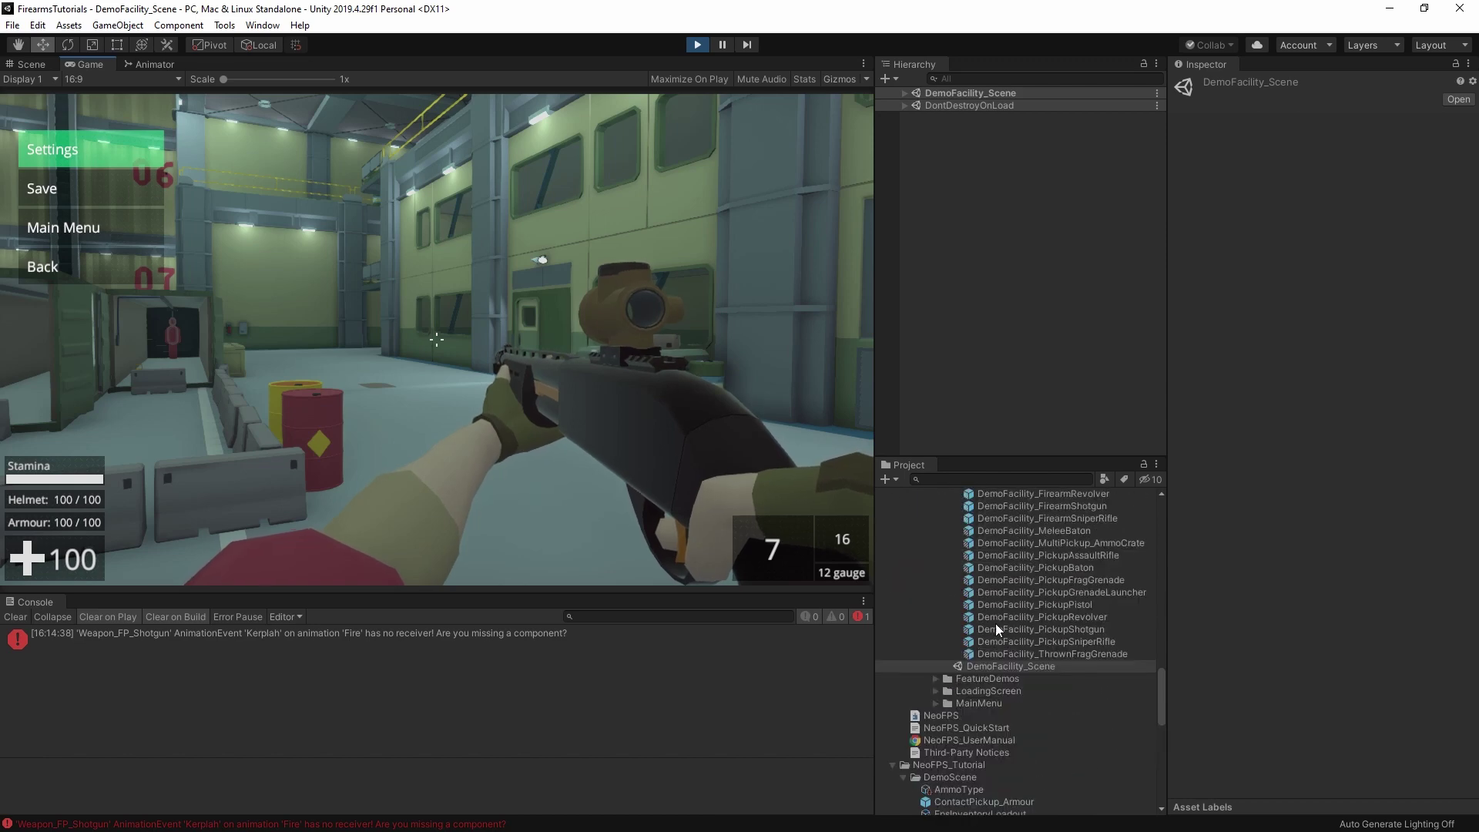
pyautogui.scroll(4, 1010, 623)
pyautogui.click(1066, 646)
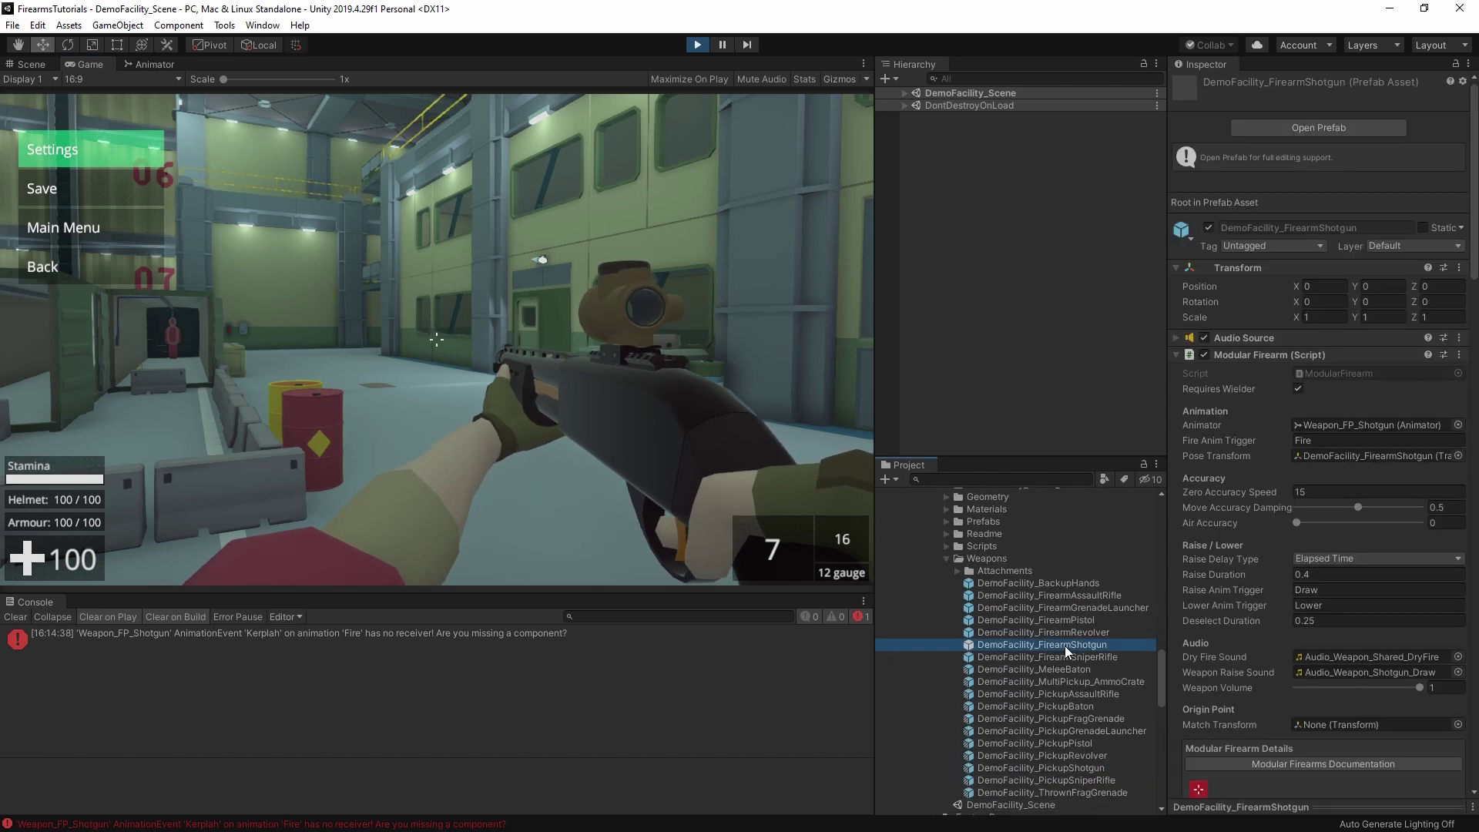
pyautogui.doubleClick(1065, 646)
pyautogui.click(983, 136)
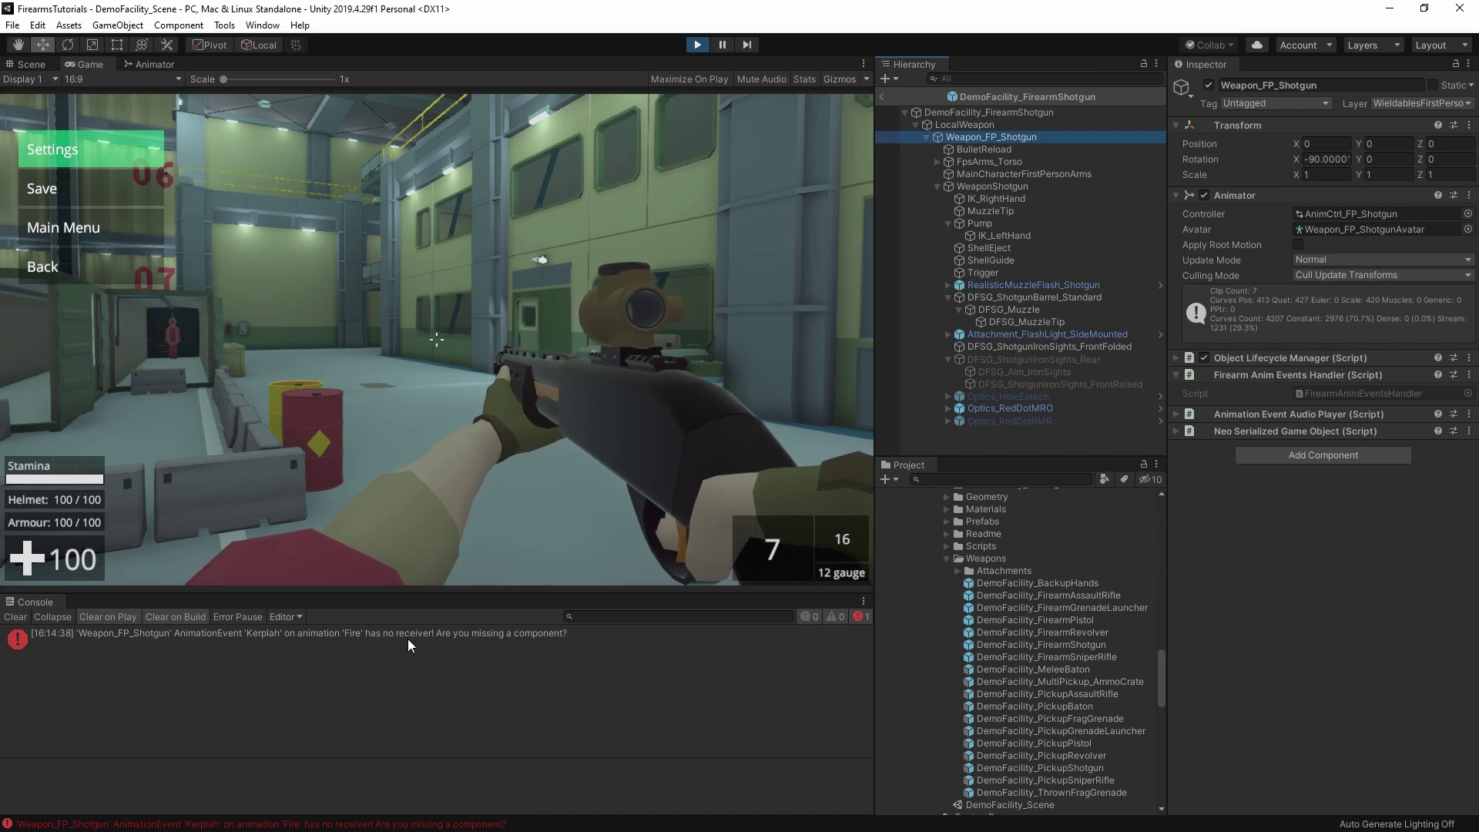
# - In Weapon_FP_Shotgun's import settings, open the Fire clip's events and delete the Kerplah marker
pyautogui.scroll(10, 1102, 654)
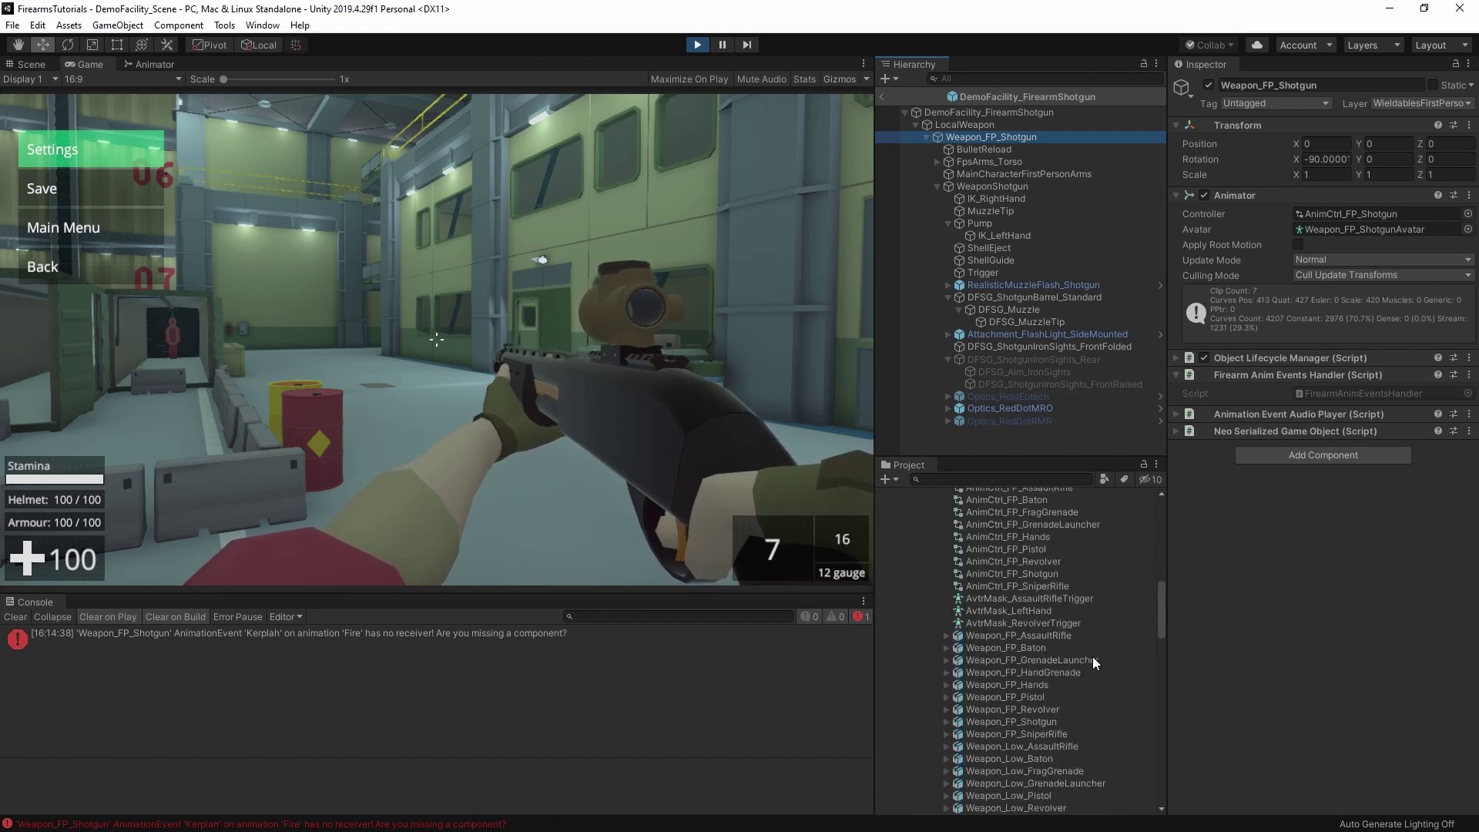
pyautogui.scroll(-5, 1094, 658)
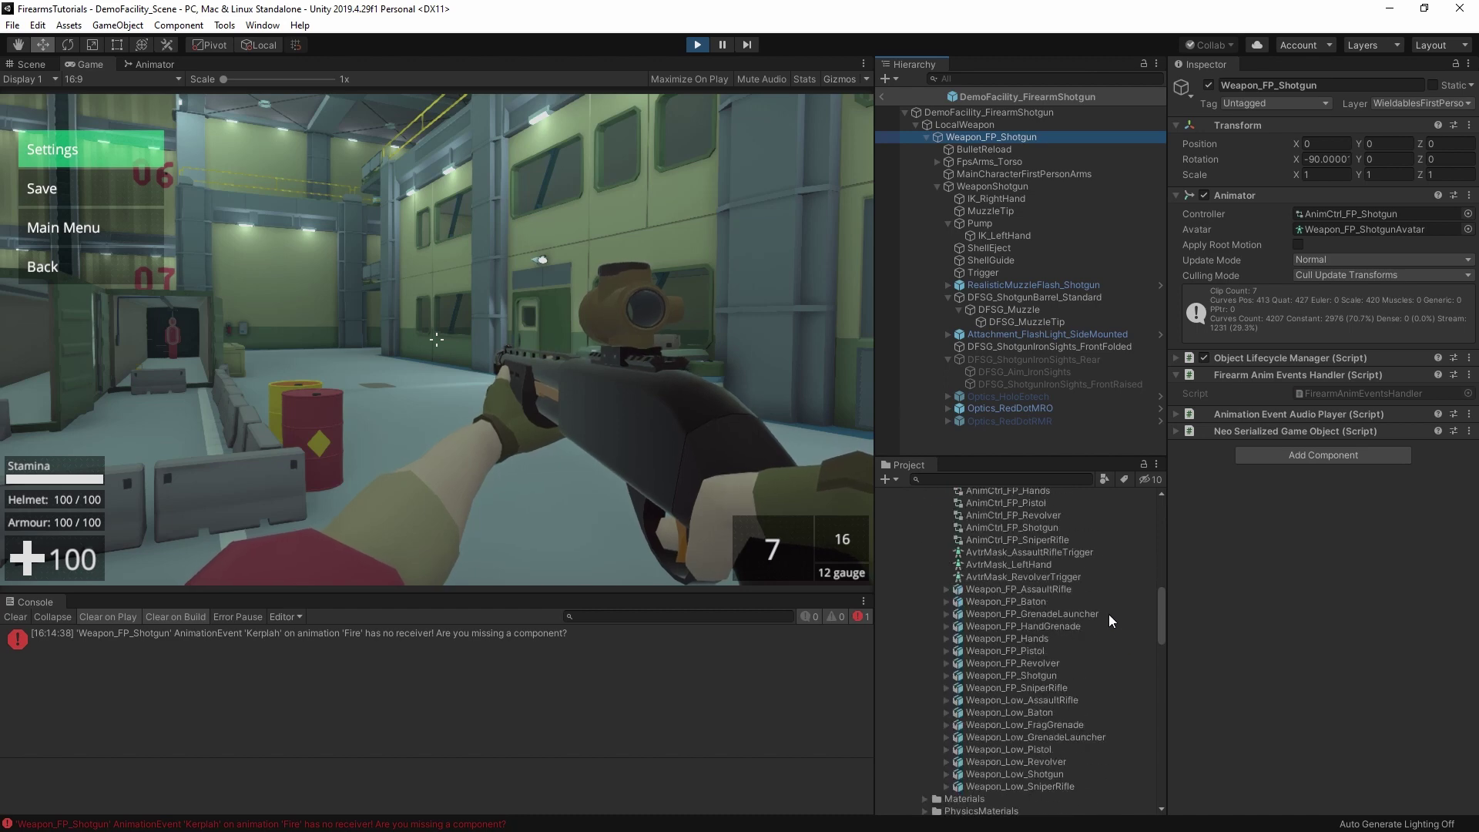
pyautogui.click(1036, 676)
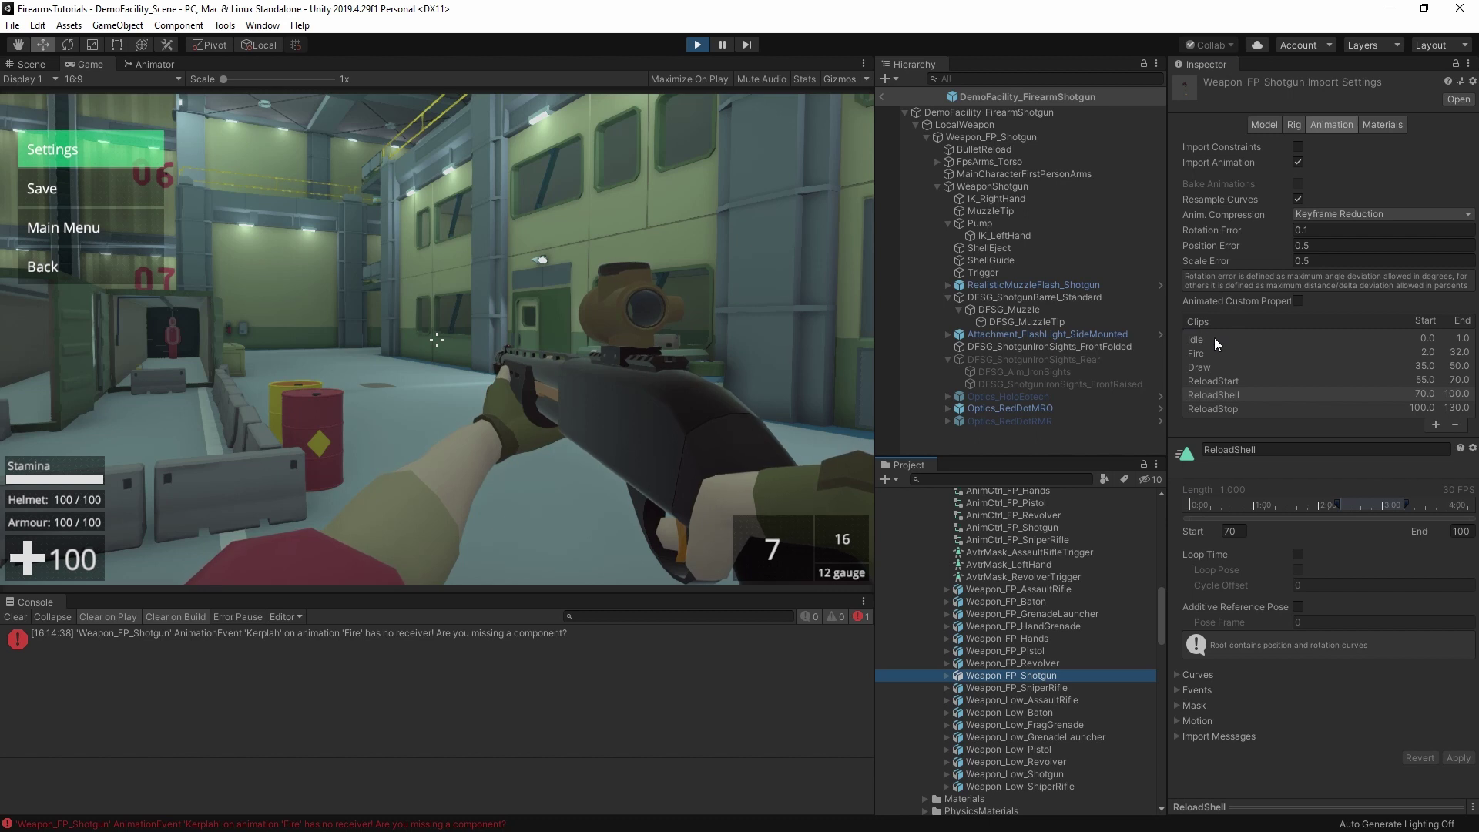
pyautogui.click(1213, 340)
pyautogui.click(1205, 354)
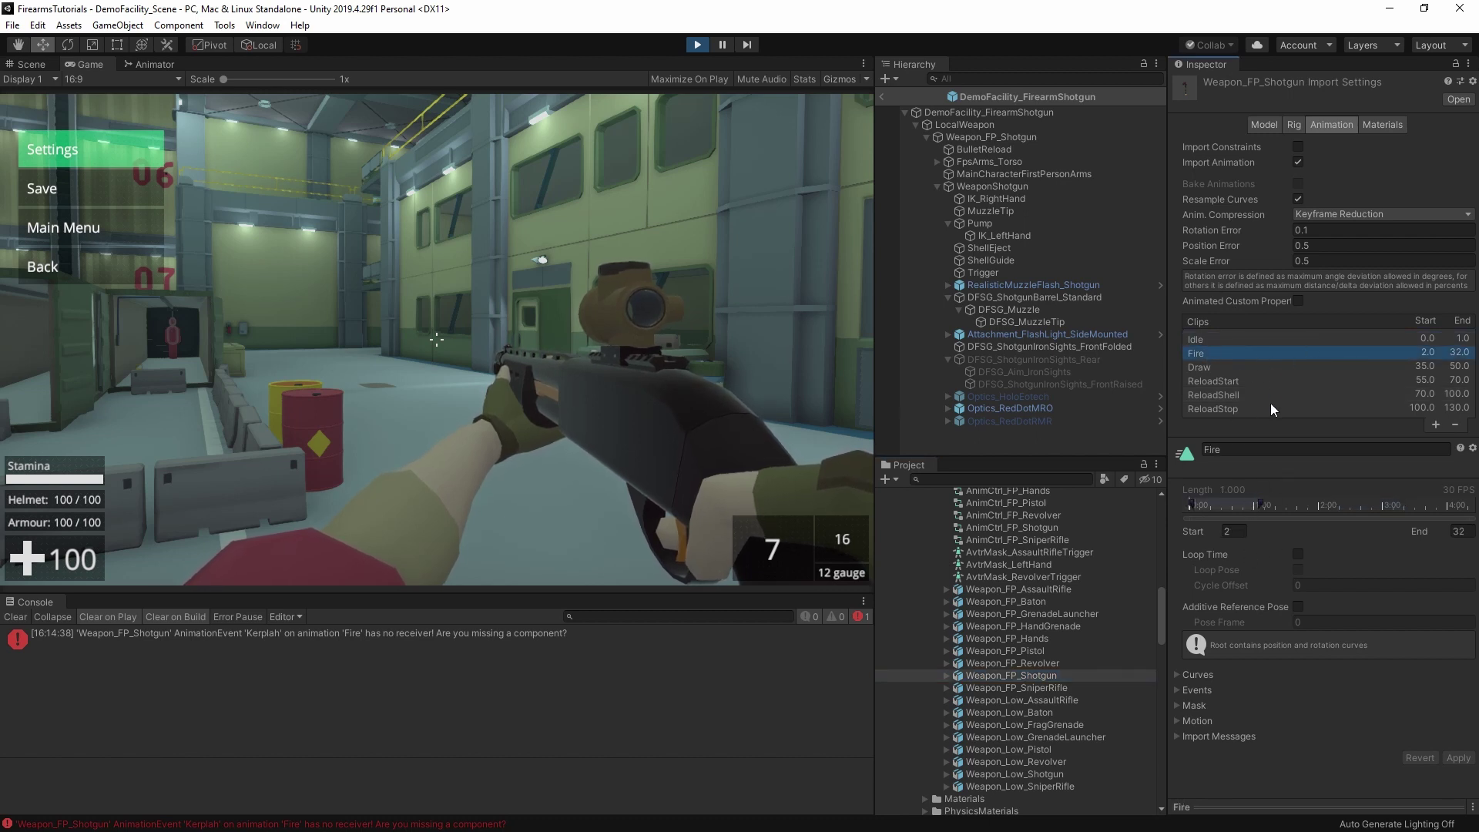
pyautogui.click(1190, 690)
pyautogui.scroll(-2, 1302, 678)
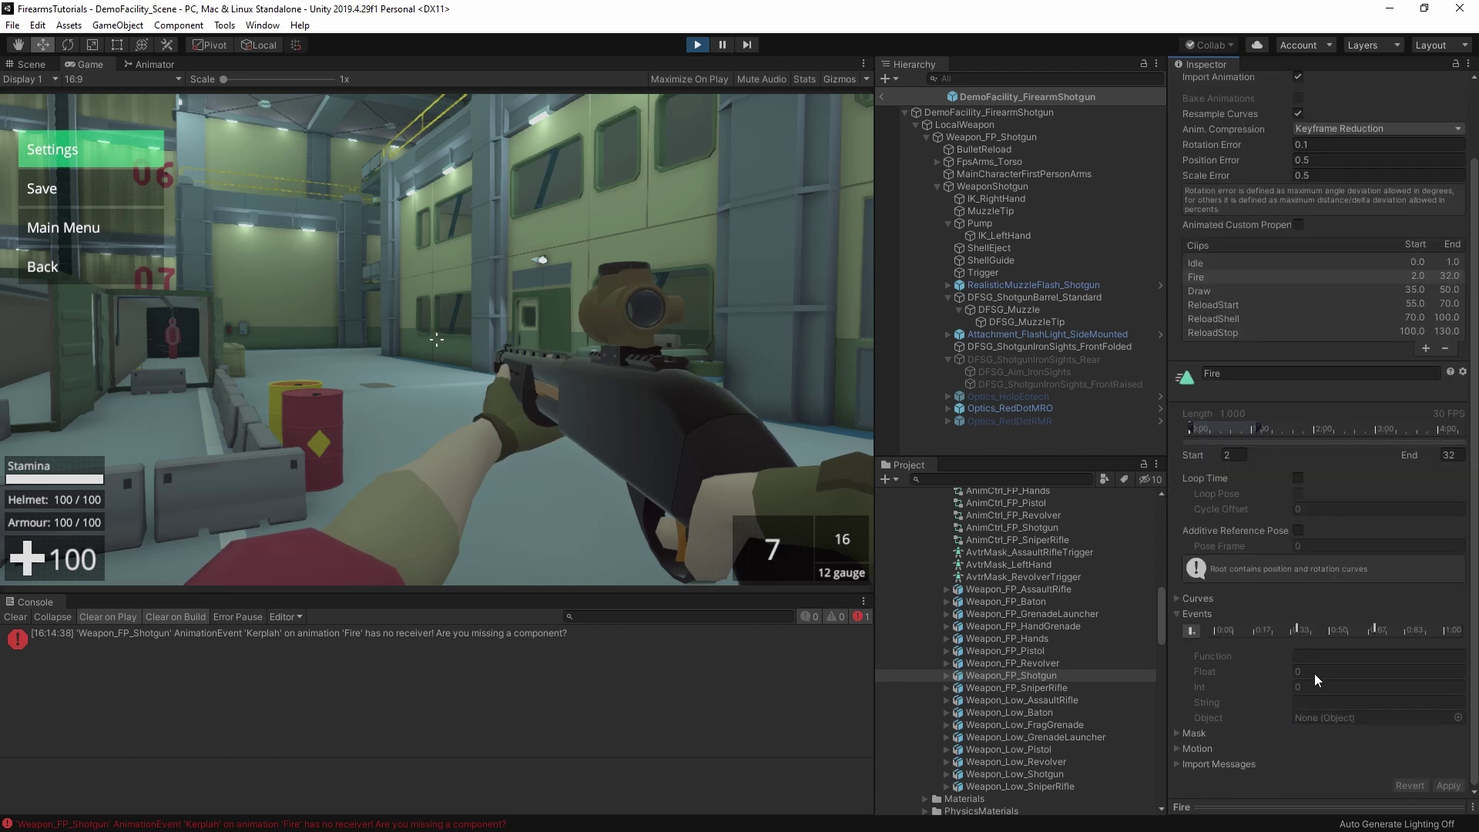
pyautogui.click(1296, 624)
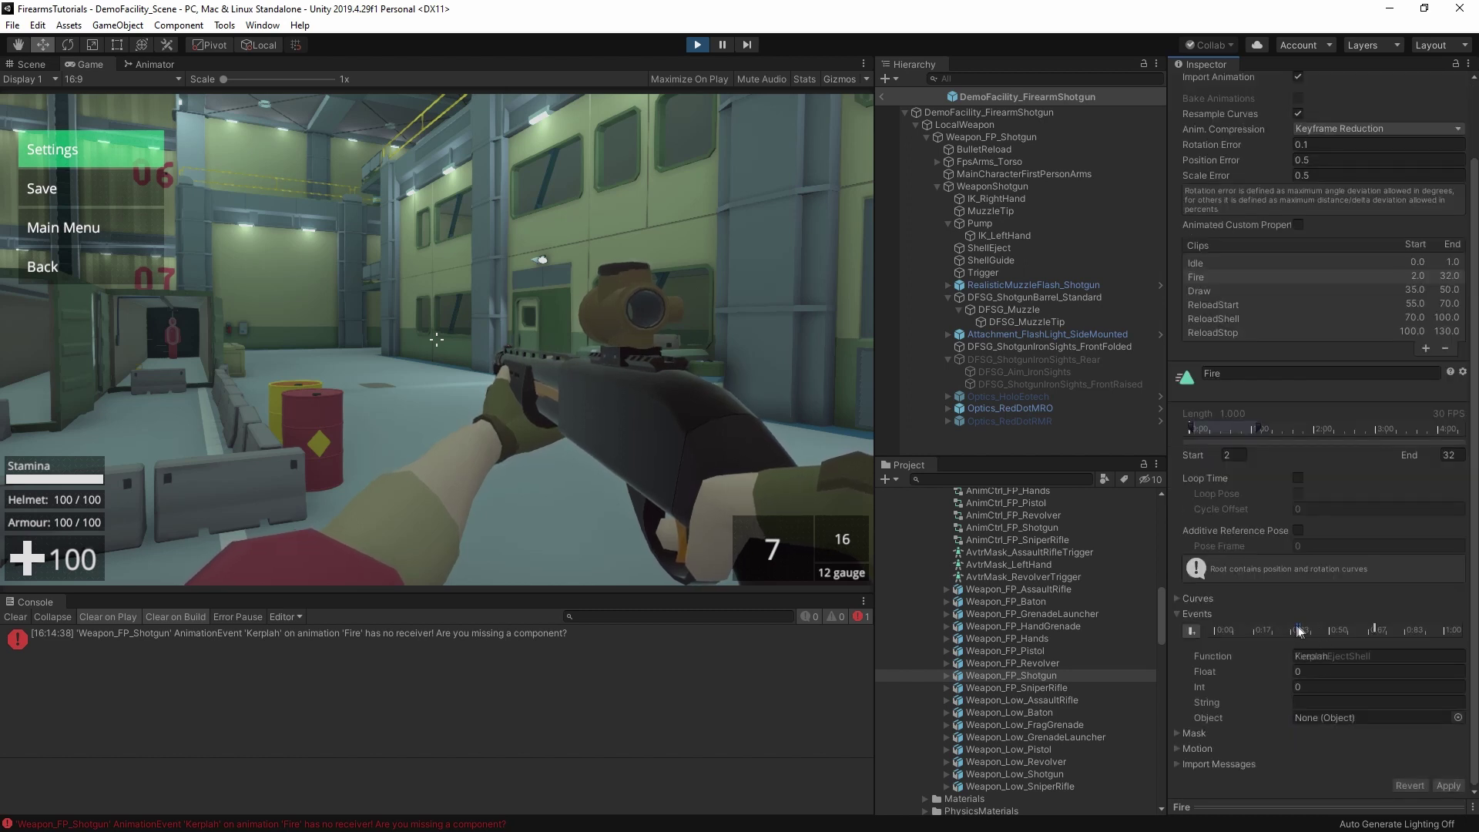
pyautogui.rightClick(1299, 630)
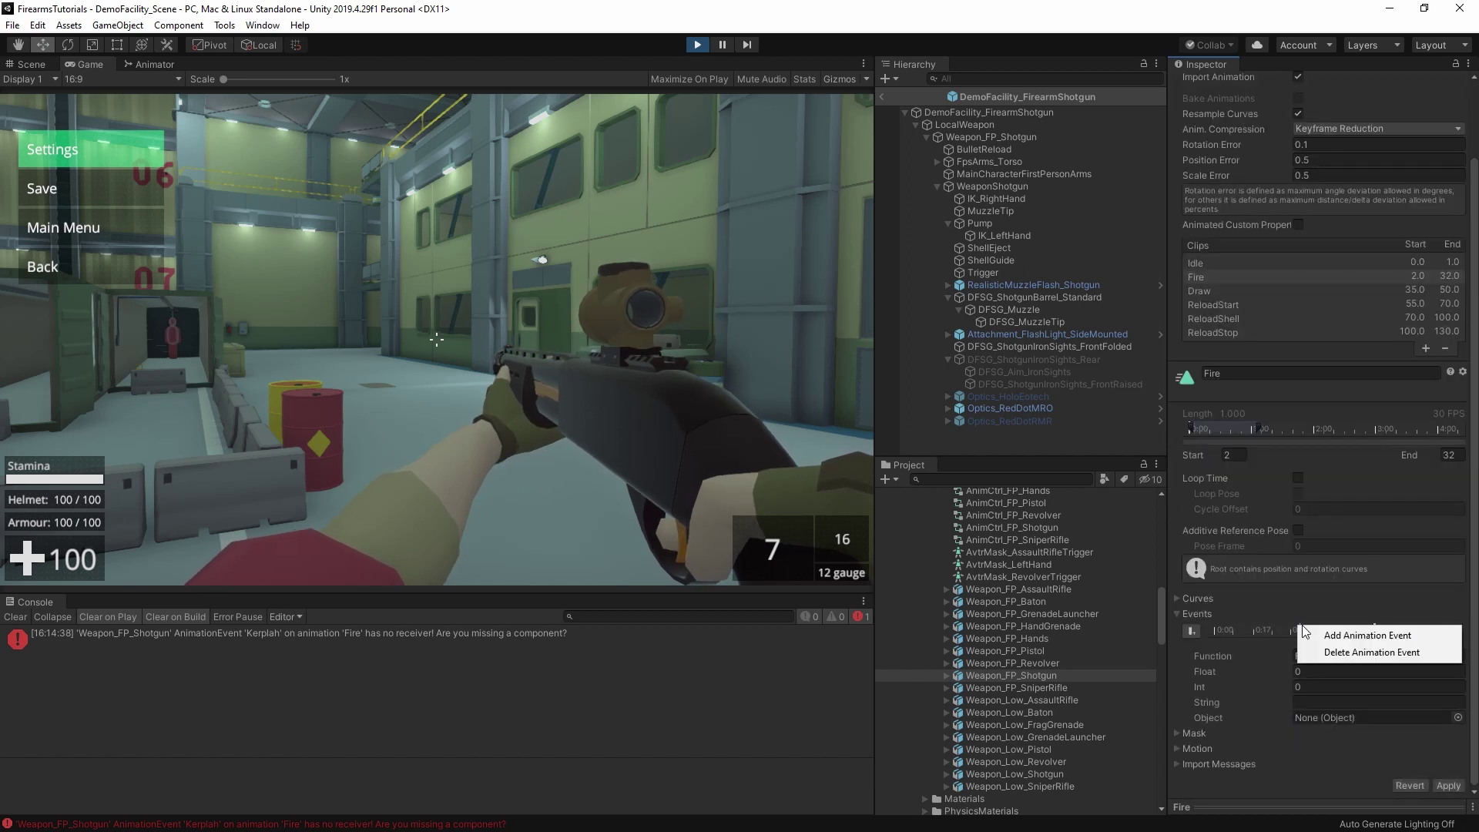
pyautogui.click(1331, 653)
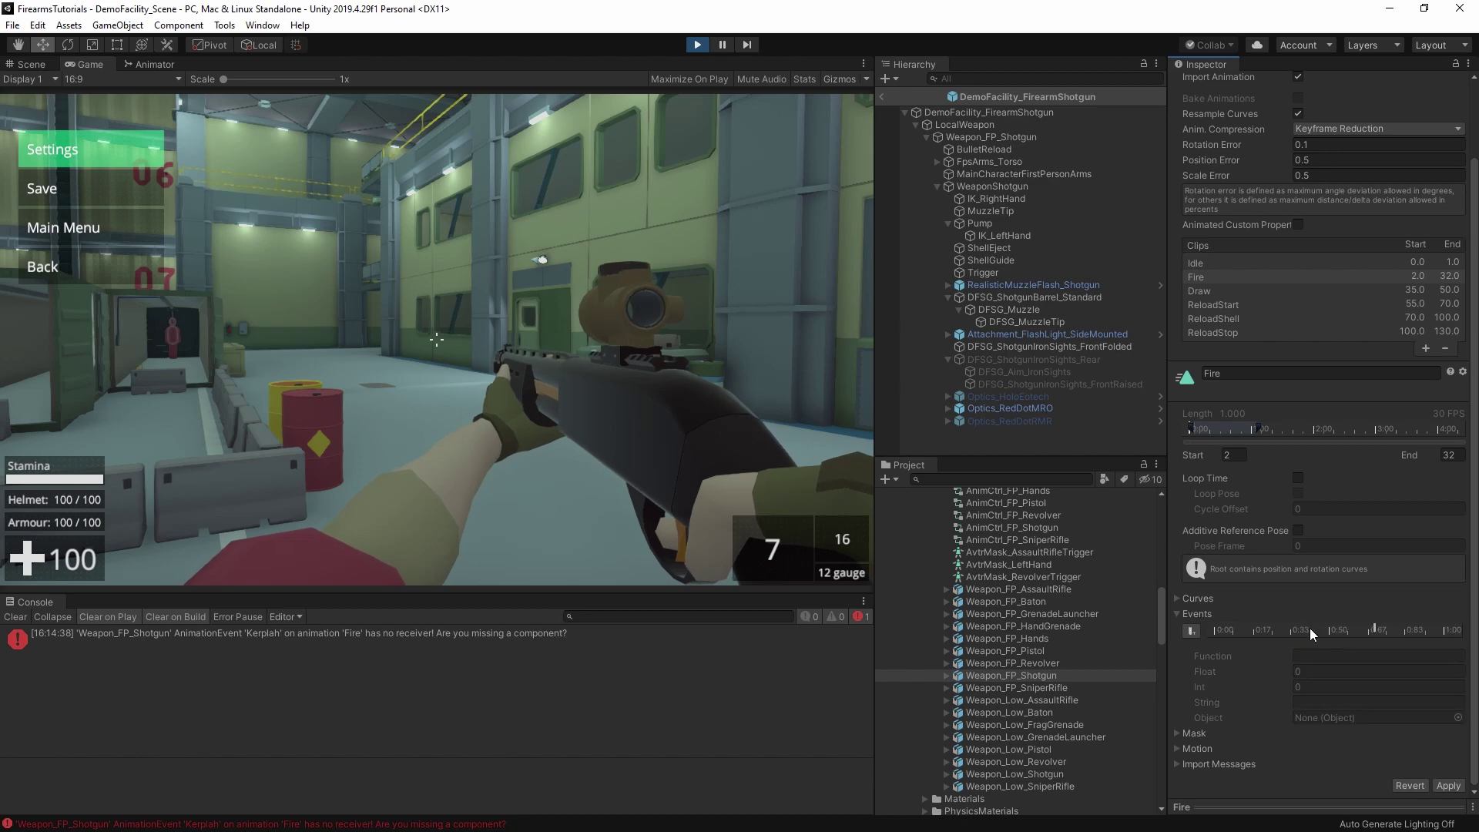